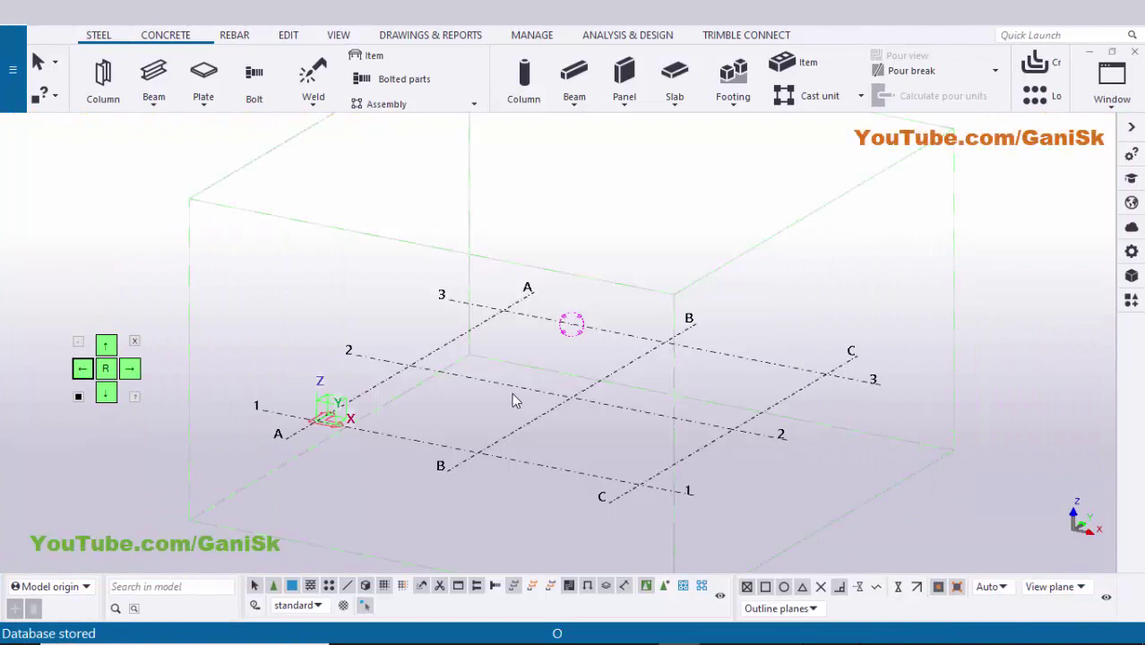
Check the grid spacing on the PDF elevation drawing and set the model's rectangular grid X coordinates to 0 6000.
scroll(512, 400, down, 2)
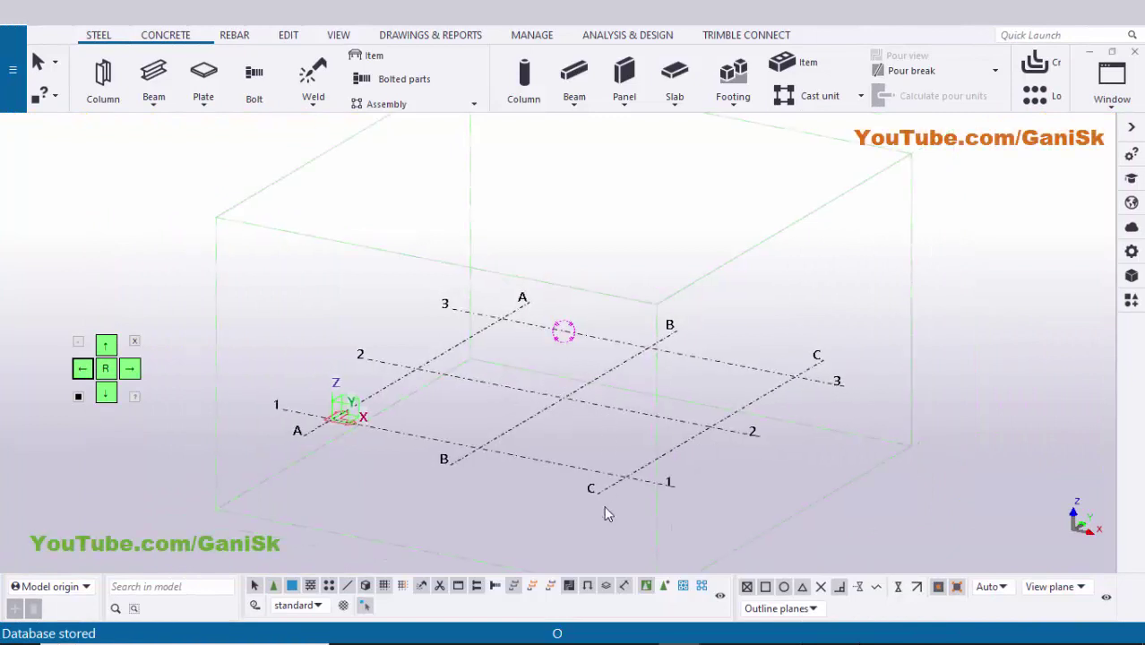
click(721, 630)
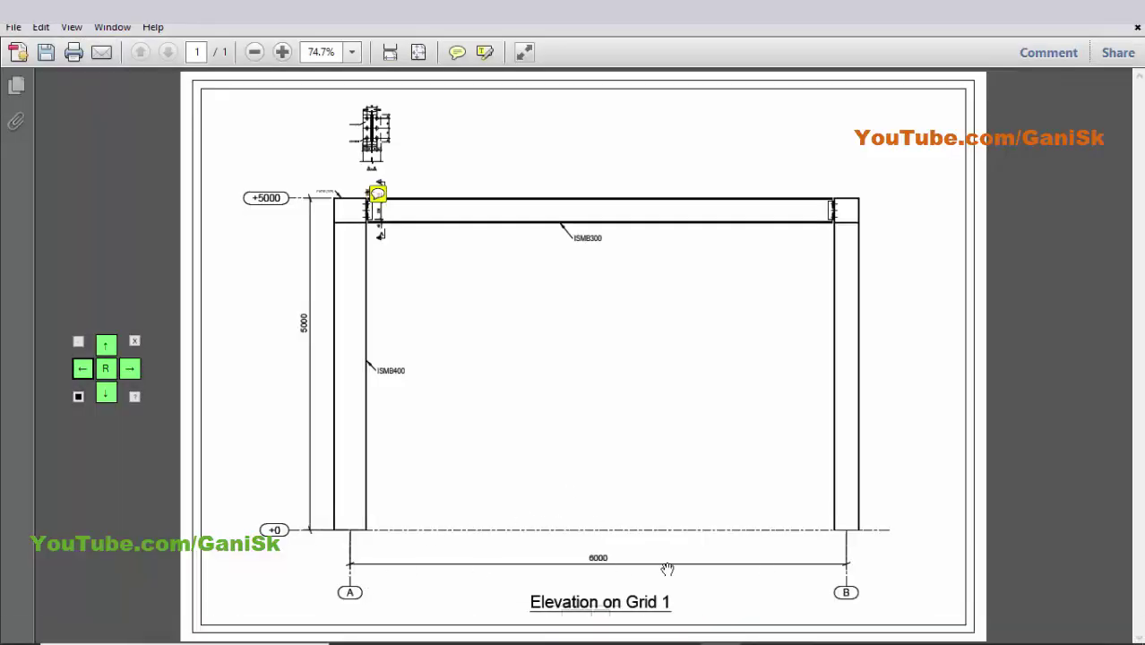
key(alt+Tab)
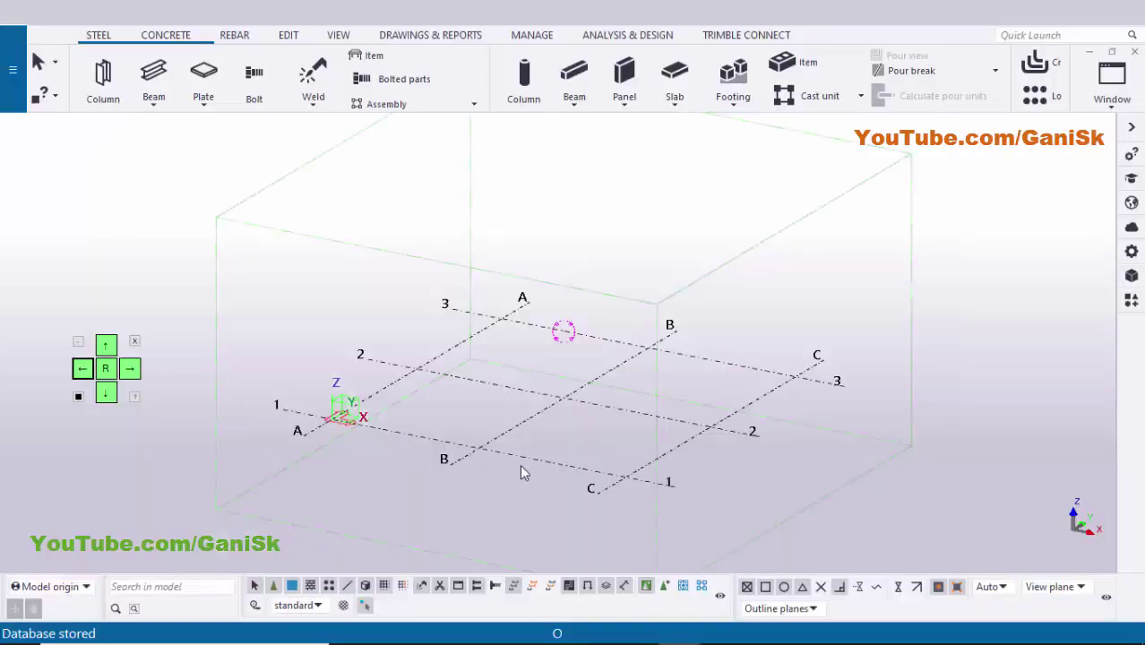
double_click(487, 446)
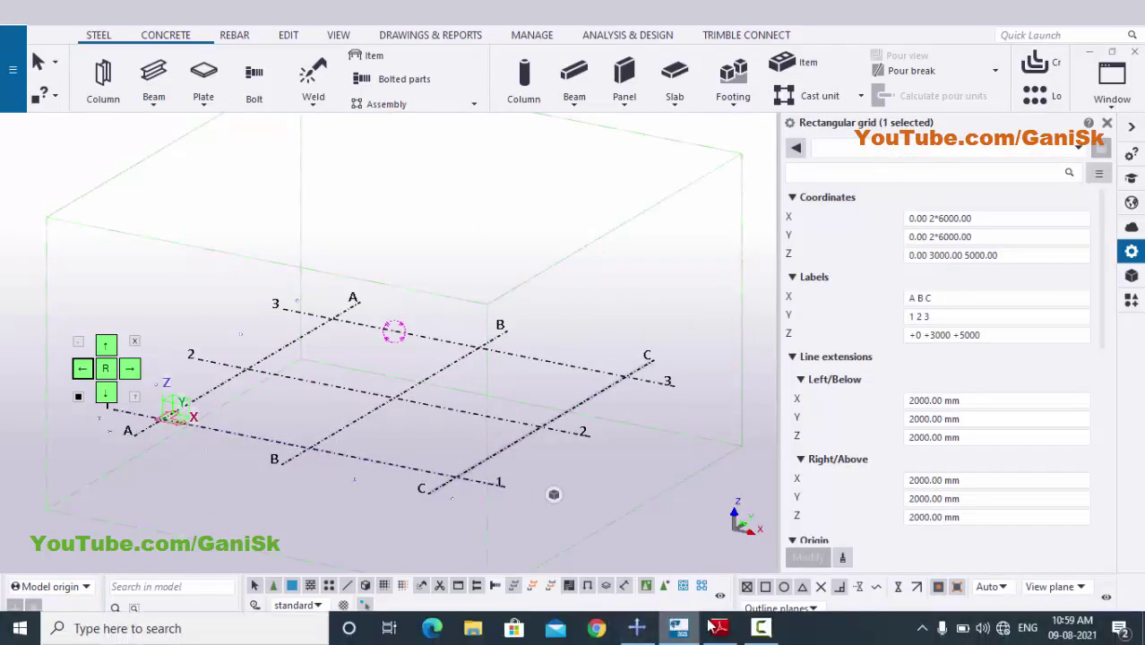
click(719, 628)
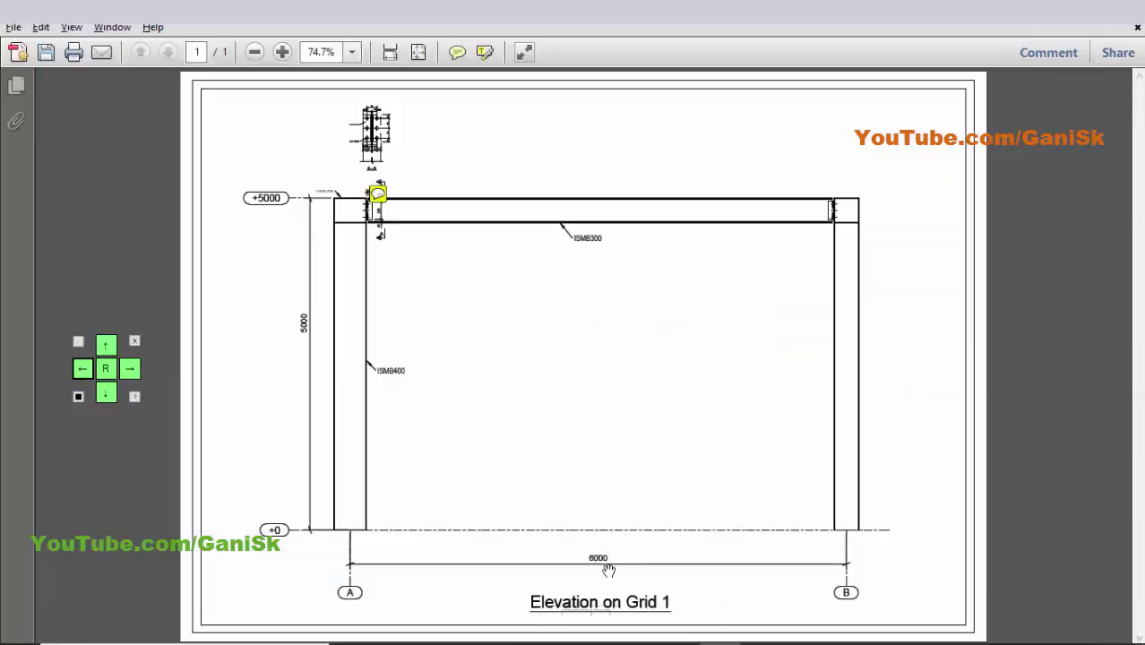
ctrl+scroll(606, 568, up, 2)
key(alt+Tab)
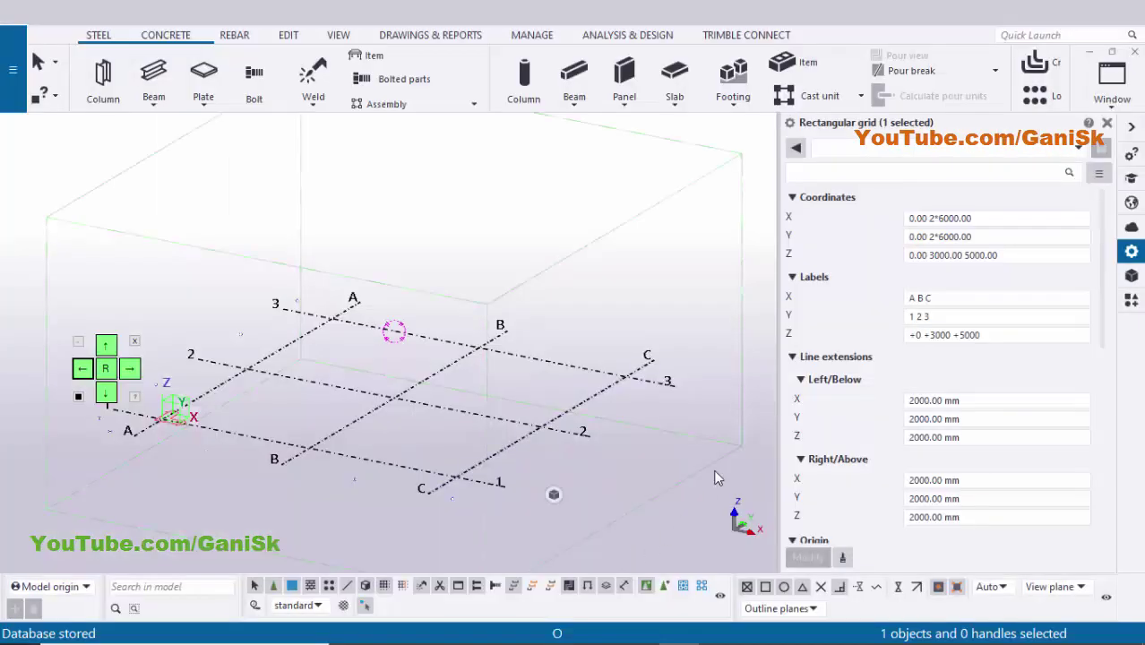
click(968, 219)
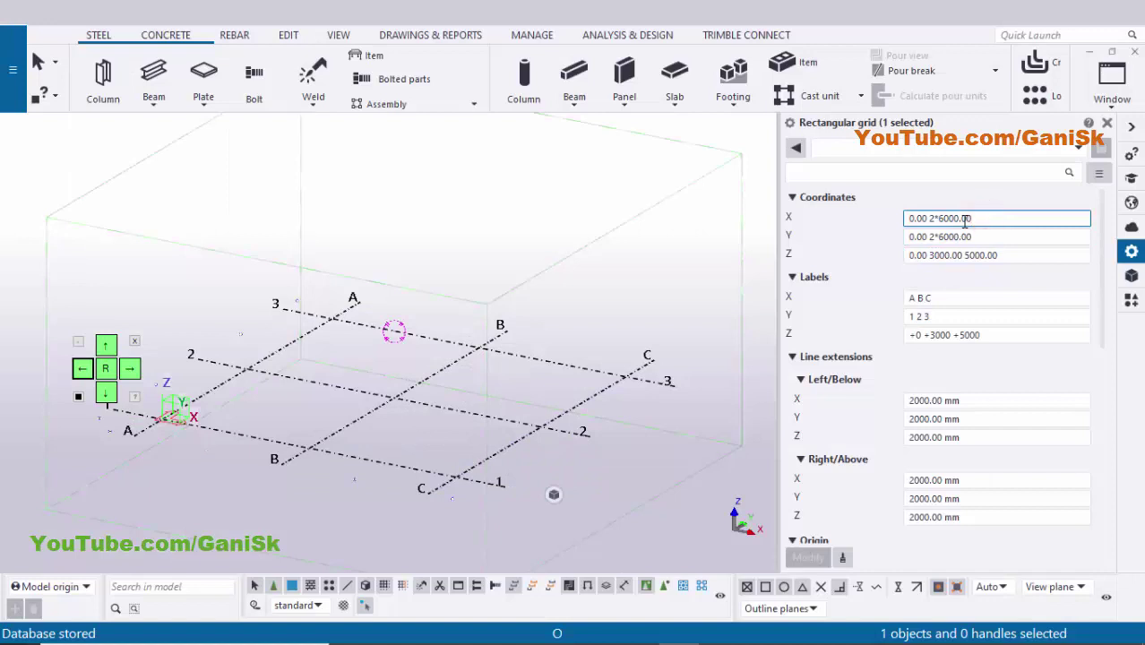
key(ctrl+a)
text(0)
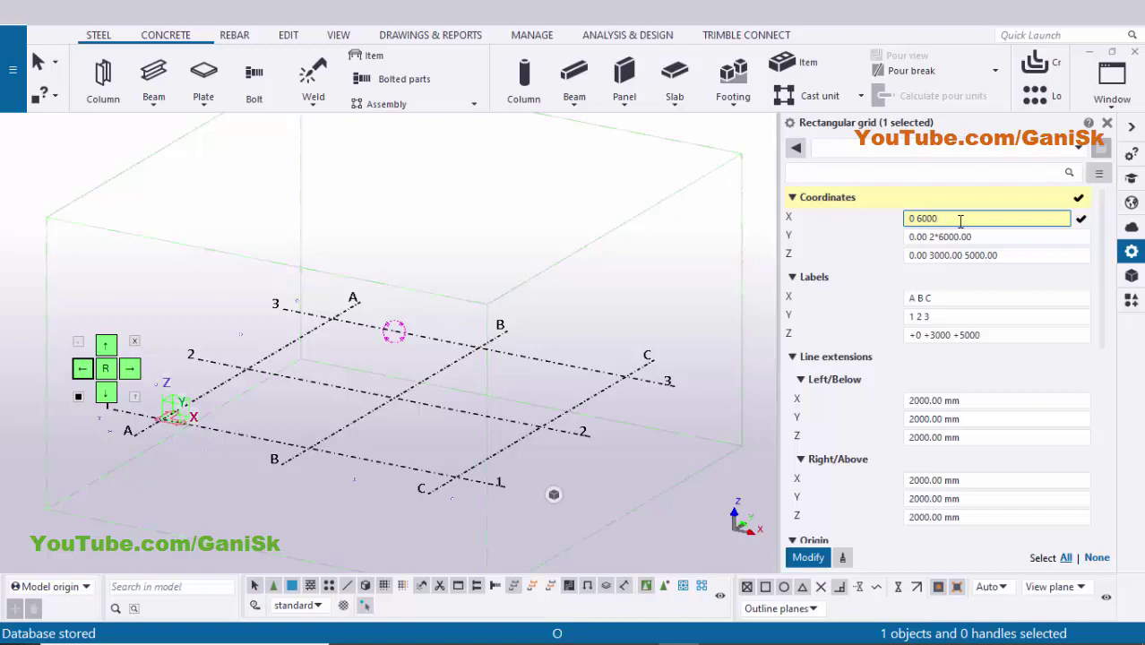
text( 6000)
Compare with the PDF elevation drawing and set the rectangular grid's Y coordinates to 0.
click(998, 237)
key(alt+Tab)
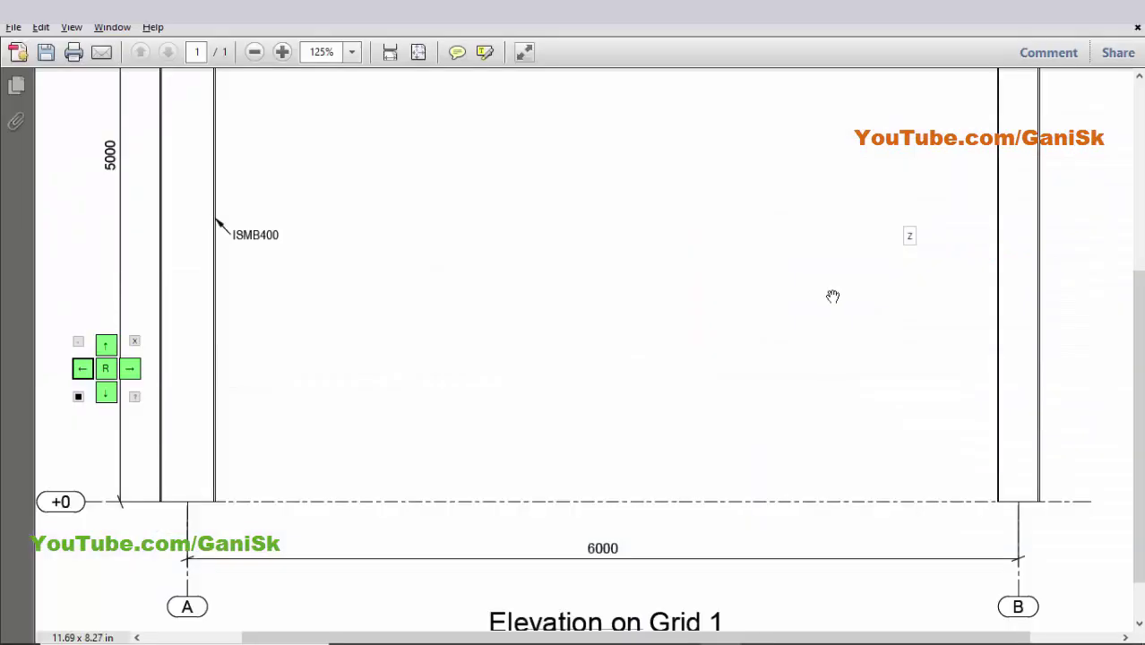
scroll(590, 524, down, 2)
key(alt+Tab)
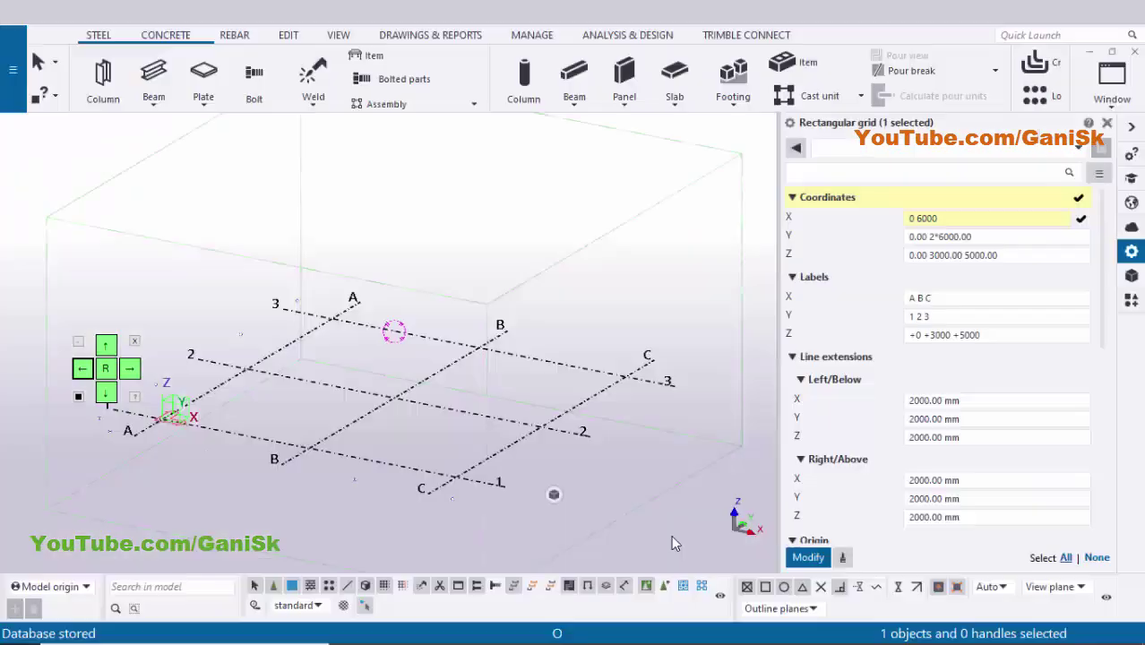
key(ctrl+a)
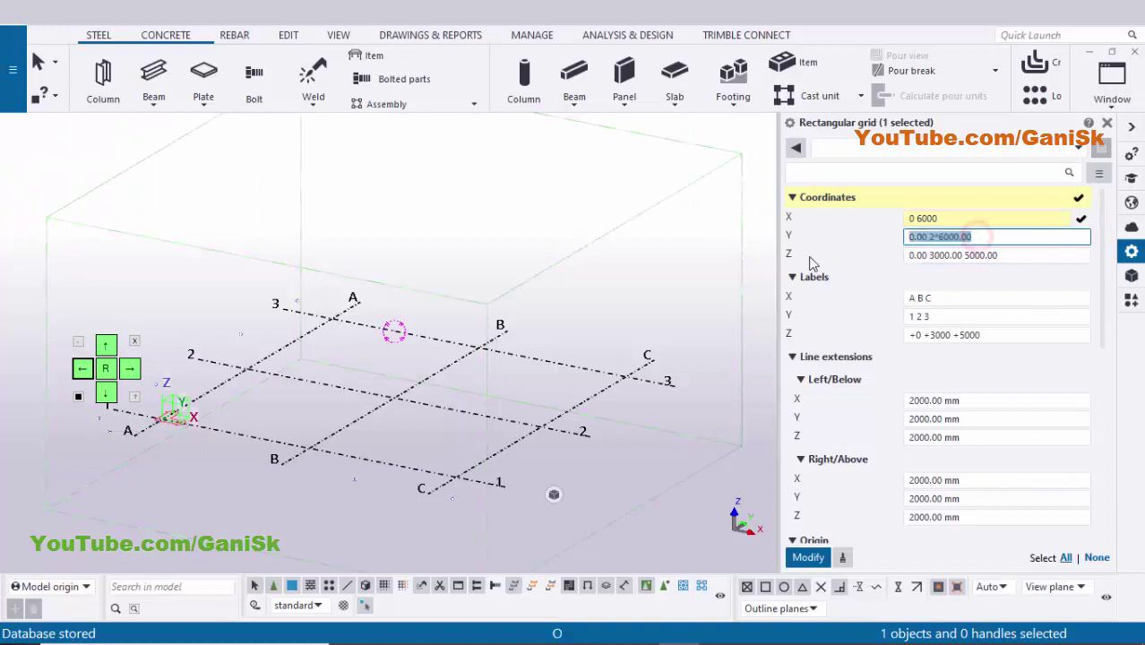
text(0)
Check the levels on the PDF elevation drawing and set the grid's Z coordinates to 0 5000.
key(alt+Tab)
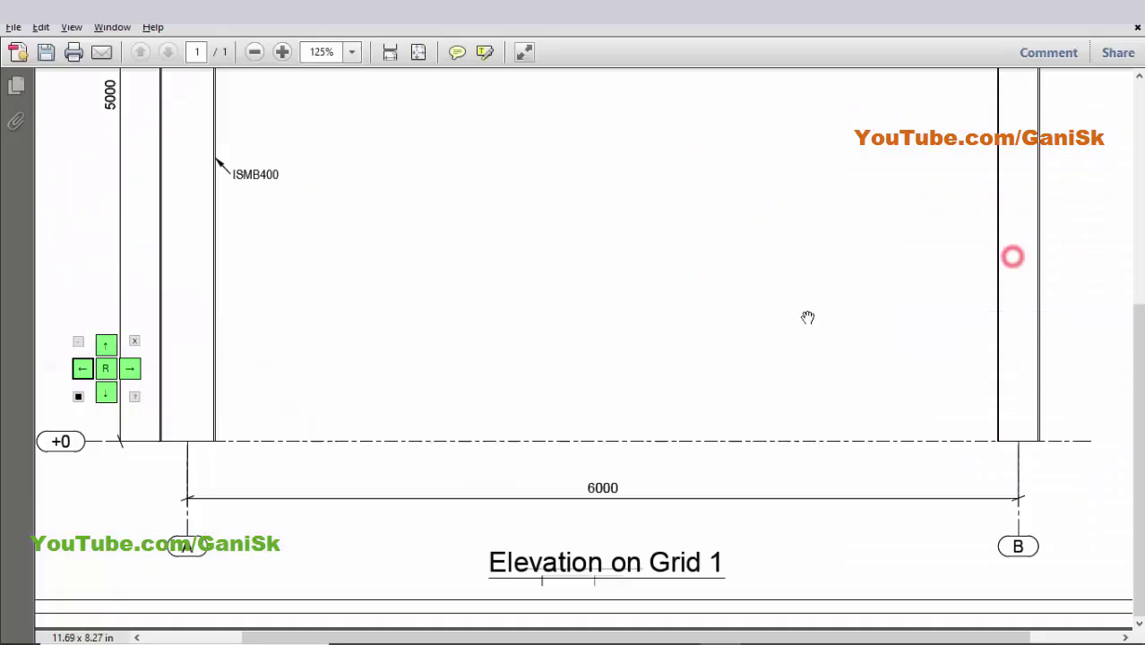
key(ctrl+0)
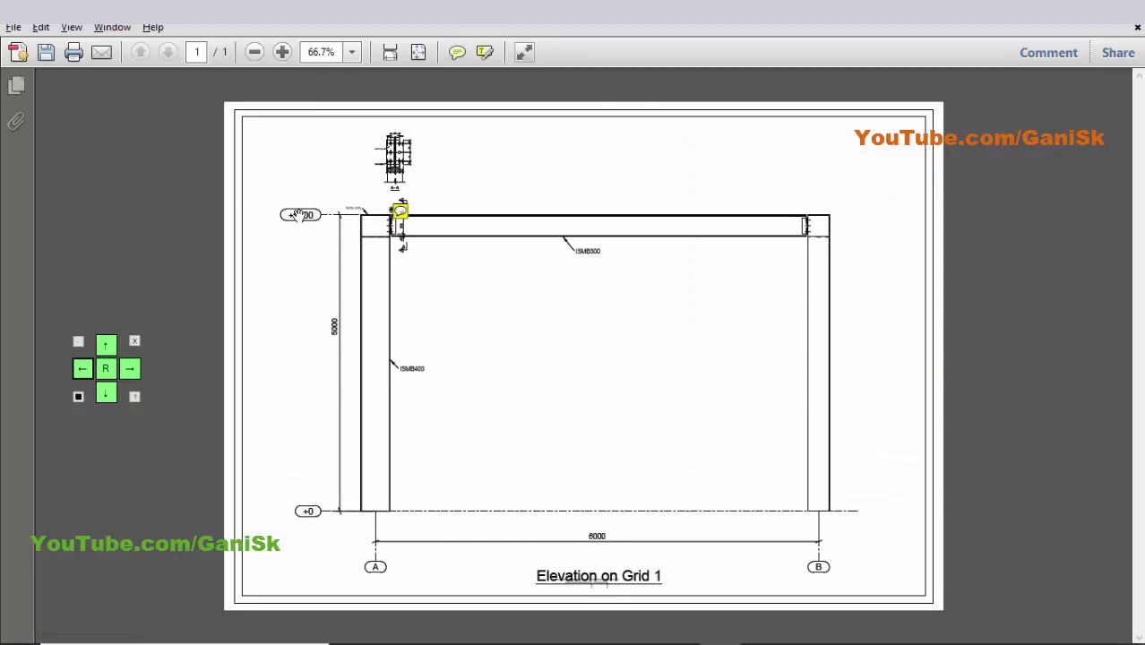
key(ctrl+2)
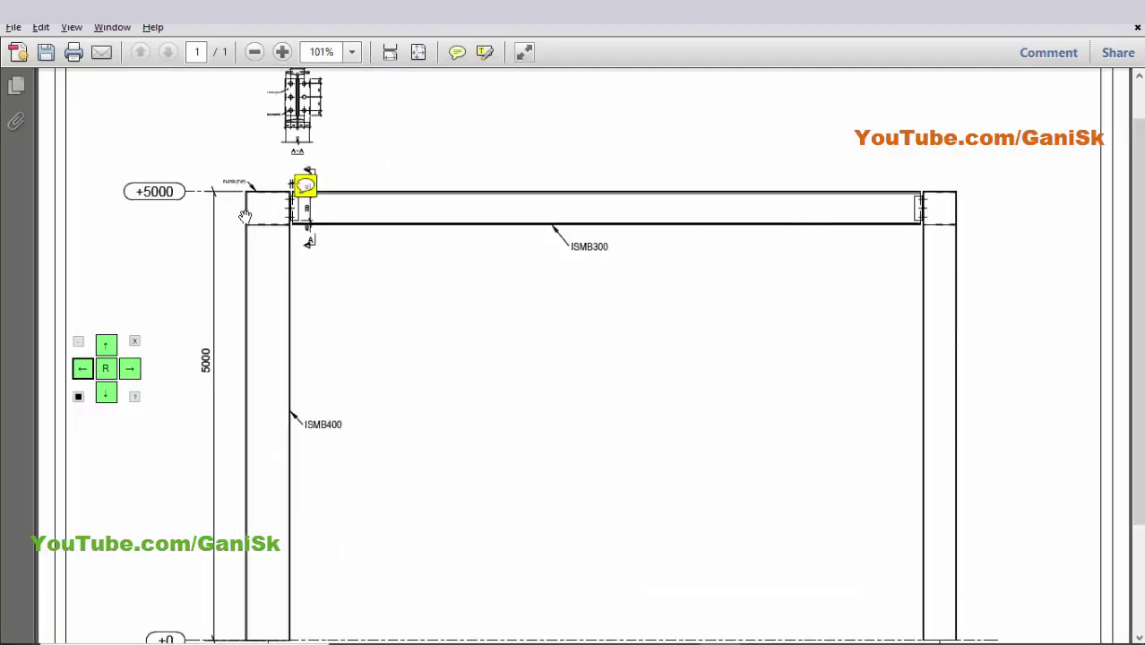
key(alt+Tab)
click(1012, 256)
double_click(1013, 255)
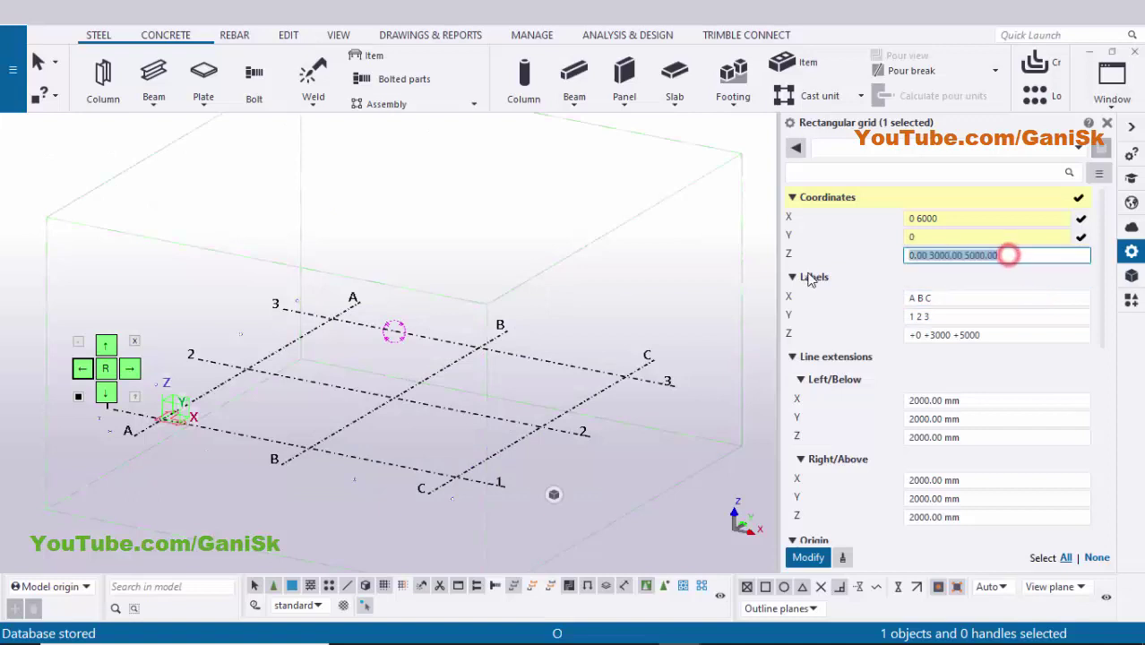
text(0 5000)
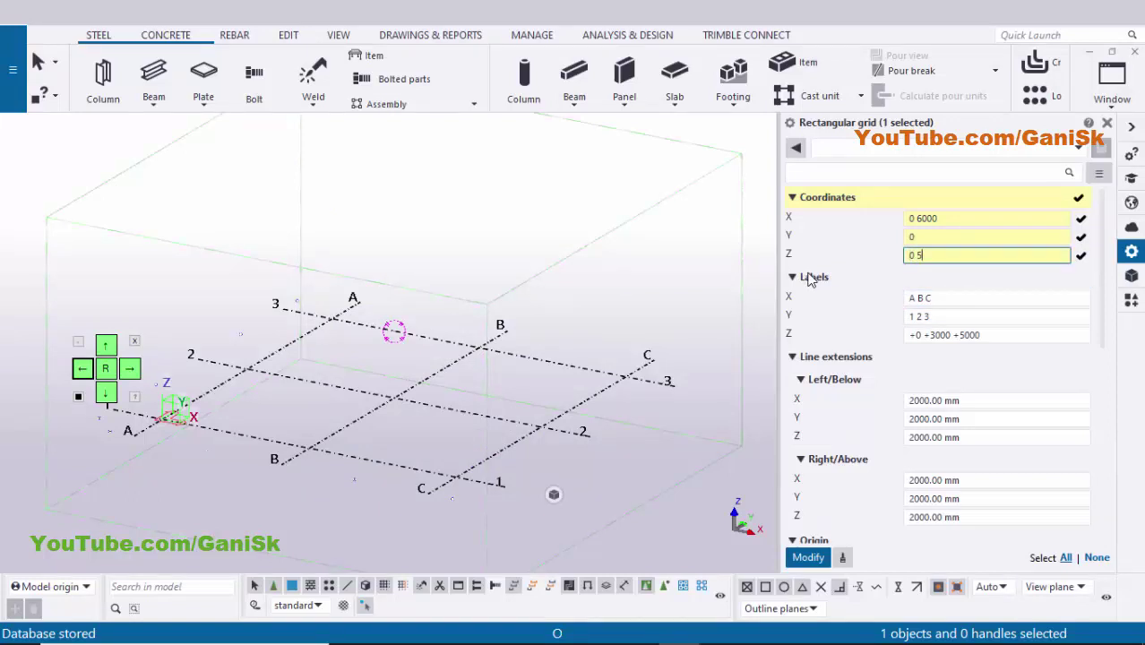
Set the grid's X labels to A B and its Y label to 1.
click(936, 297)
double_click(937, 297)
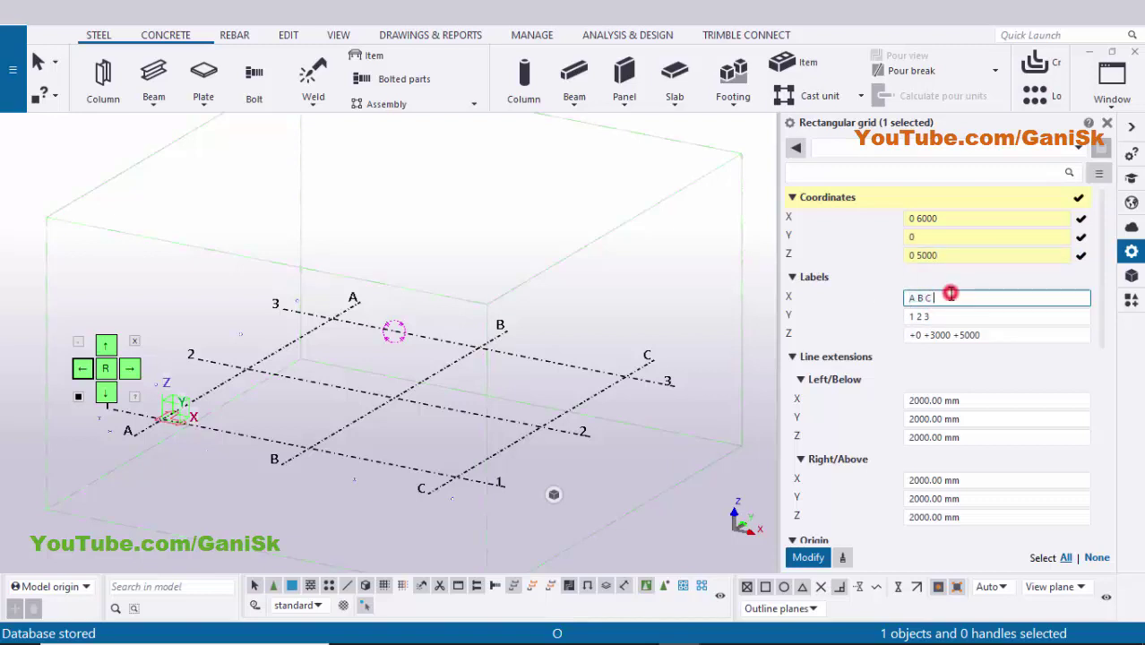
key(BackSpace)
click(943, 316)
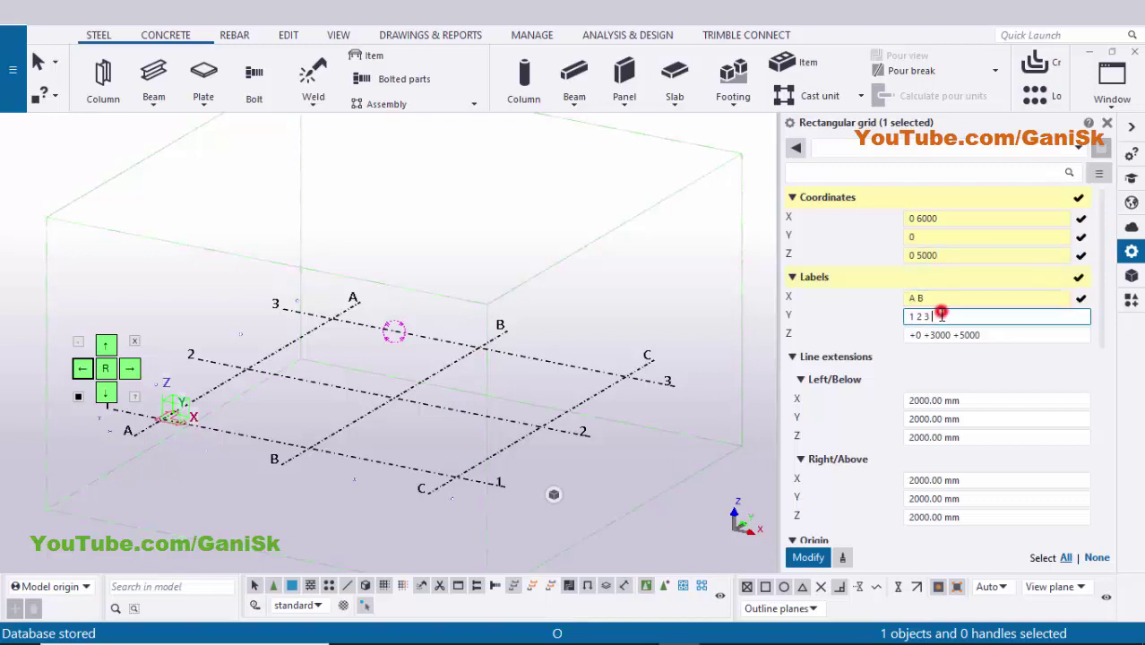
key(BackSpace)
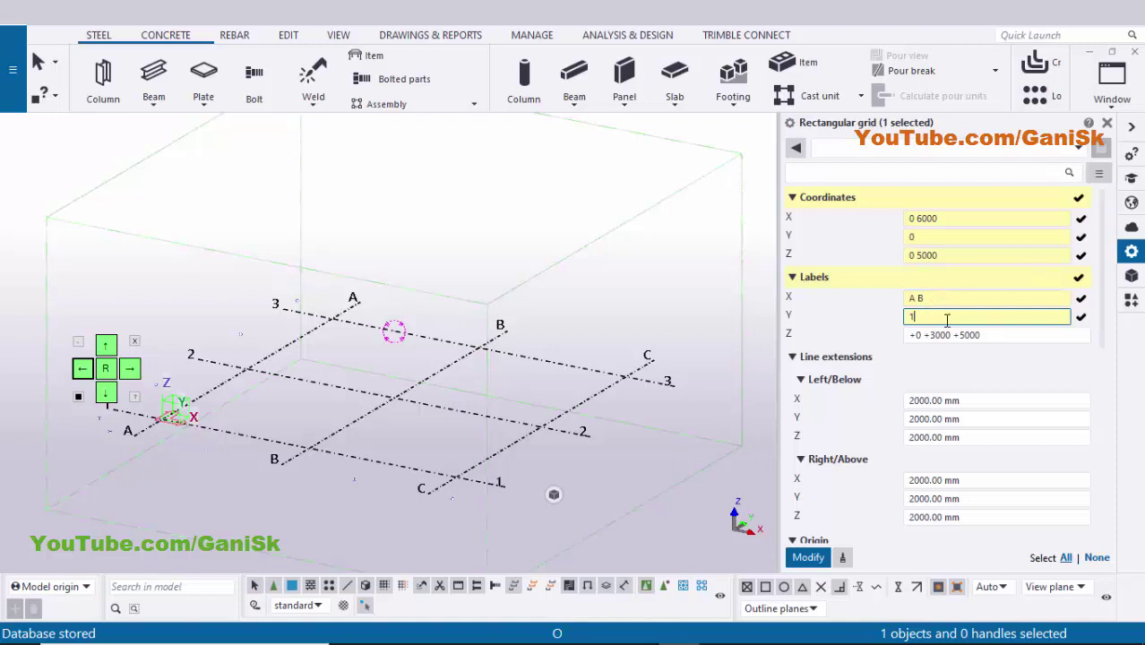
Set the grid's Z labels to +0 +5000, apply the changes to the grid and close its properties.
click(952, 335)
key(BackSpace)
key(BackSpace)
key(BackSpace)
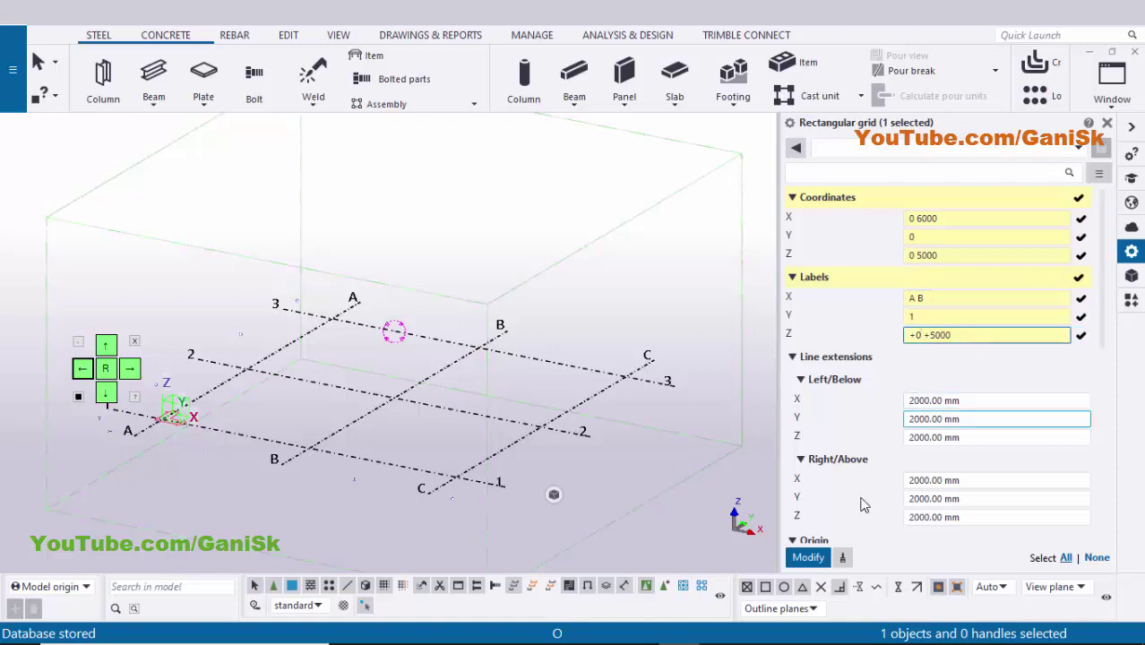
click(809, 557)
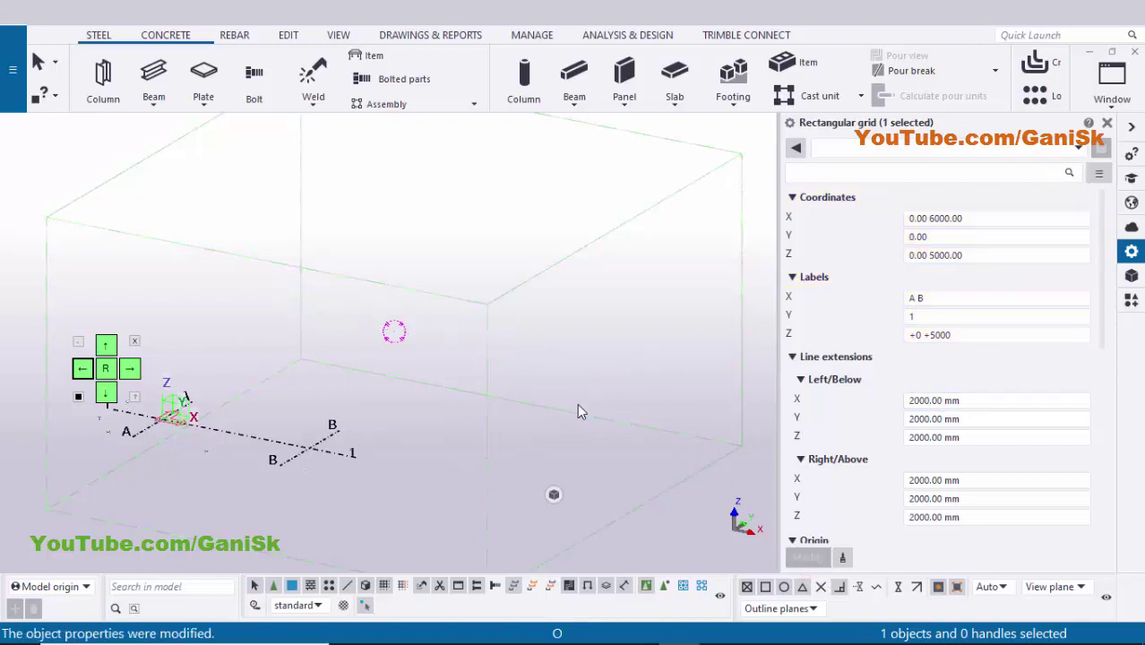
scroll(577, 403, down, 1)
middle_drag(427, 397, 492, 381)
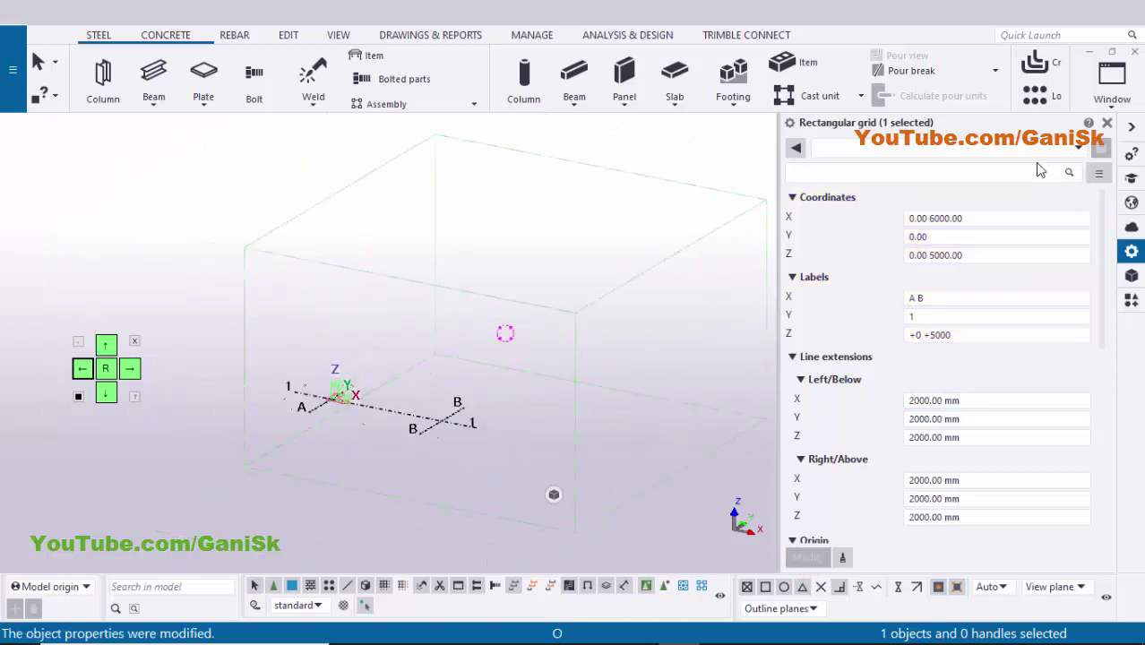
click(1106, 124)
Fit the work area of the 3D view to the entire model.
right_click(964, 172)
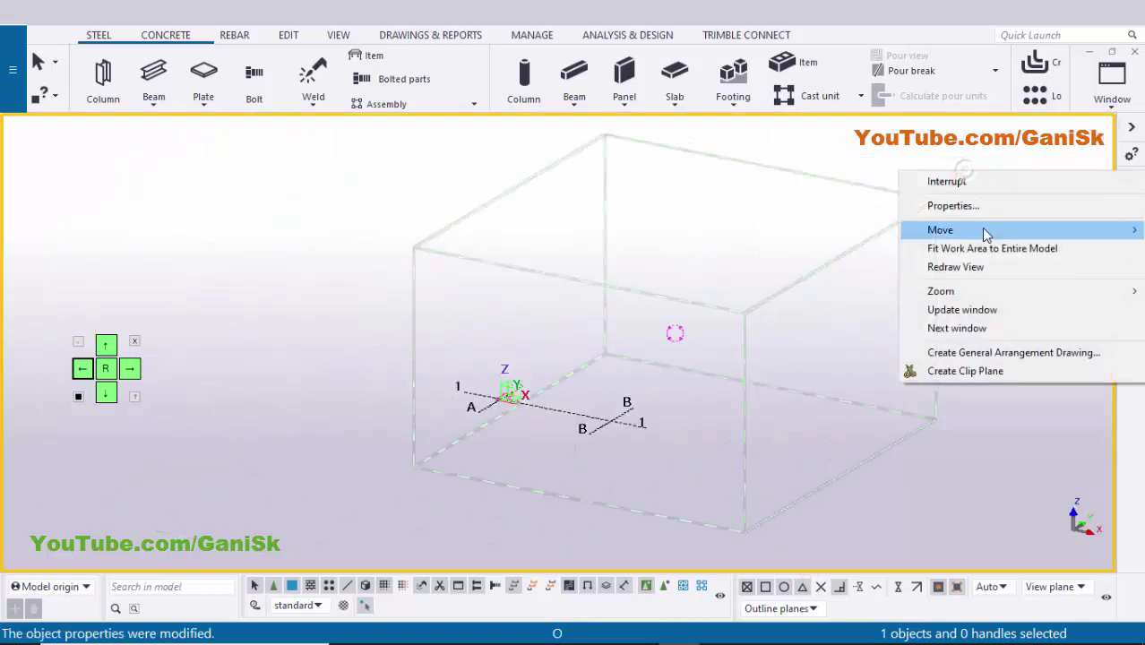
click(972, 267)
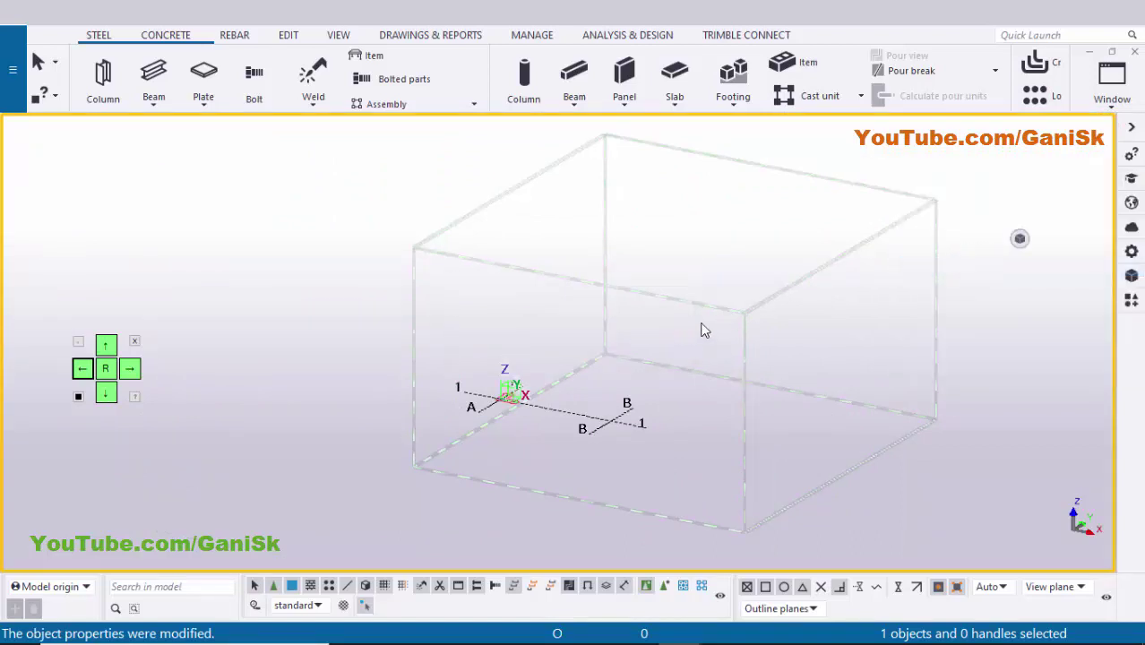
ctrl+middle_drag(652, 369, 877, 247)
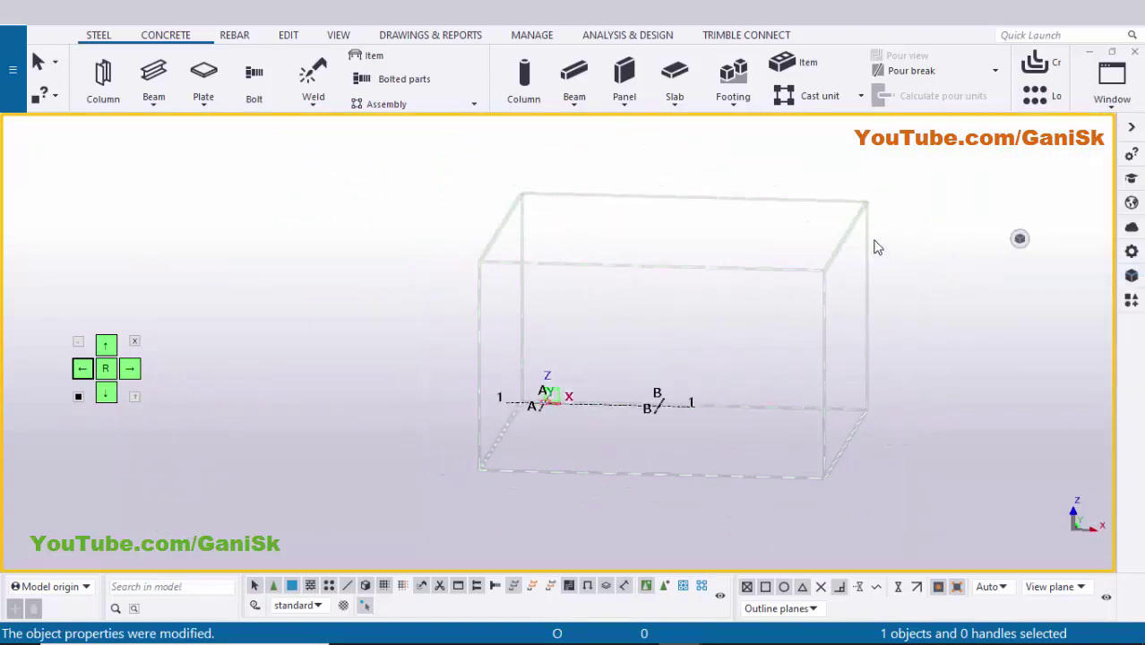
right_click(892, 190)
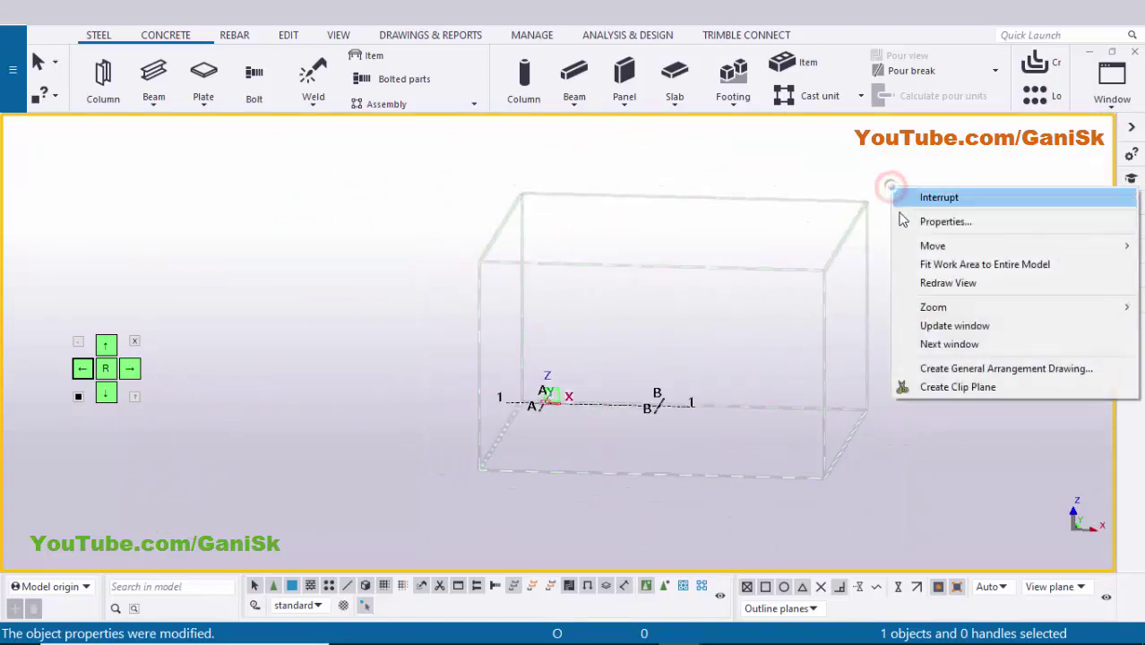
click(952, 267)
Start creating views along the grid lines, with ELEVATION ON GRID @ as the name prefix for the ZY and XZ views.
ctrl+middle_drag(693, 386, 627, 432)
right_click(623, 428)
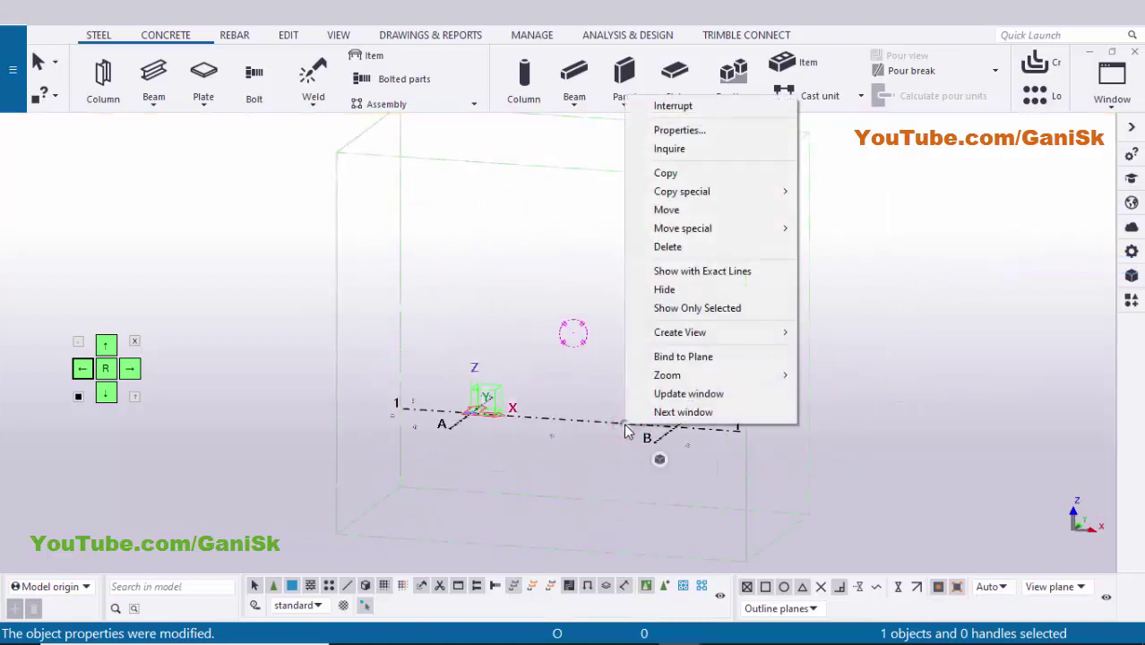
mouse_move(719, 332)
click(857, 350)
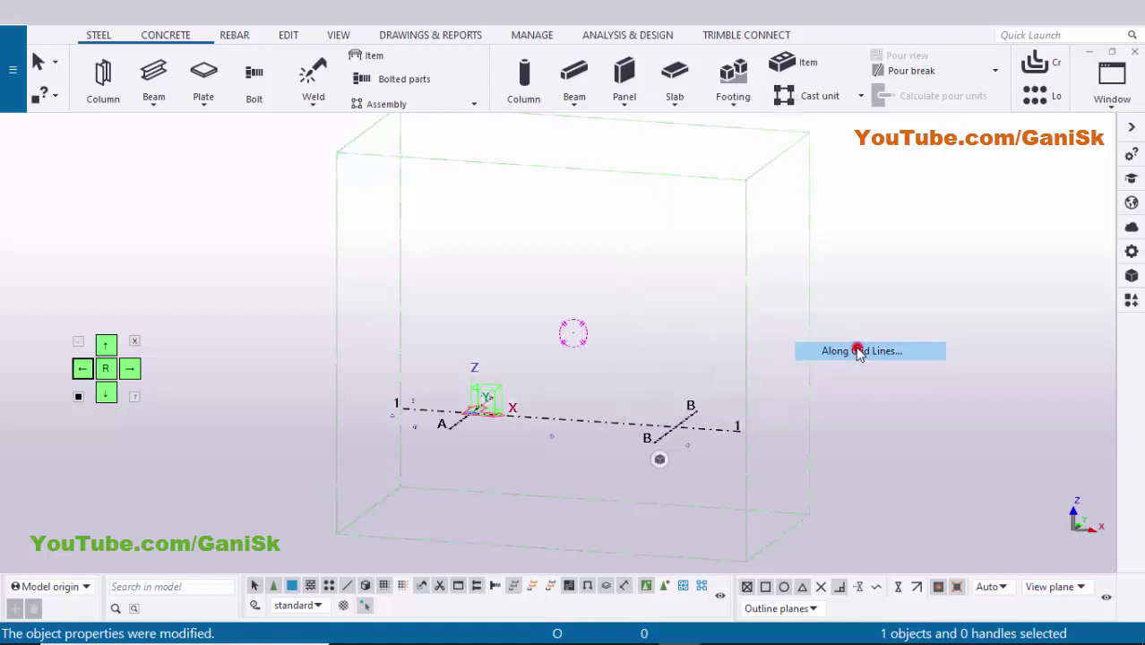
click(699, 345)
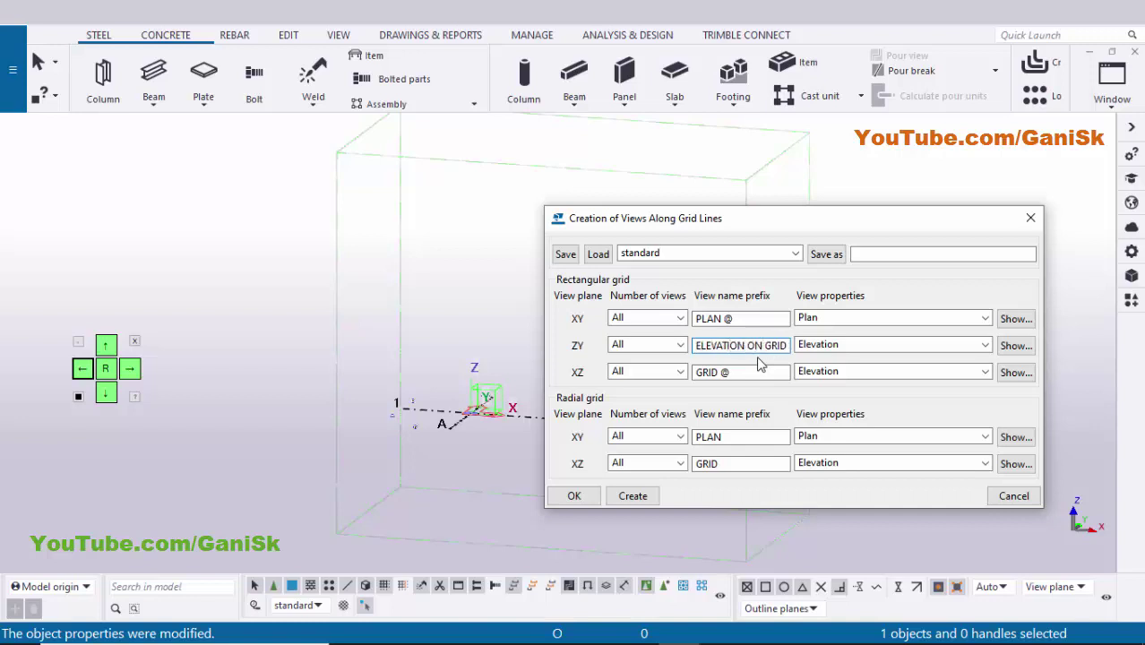
key(ctrl+a)
key(ctrl+c)
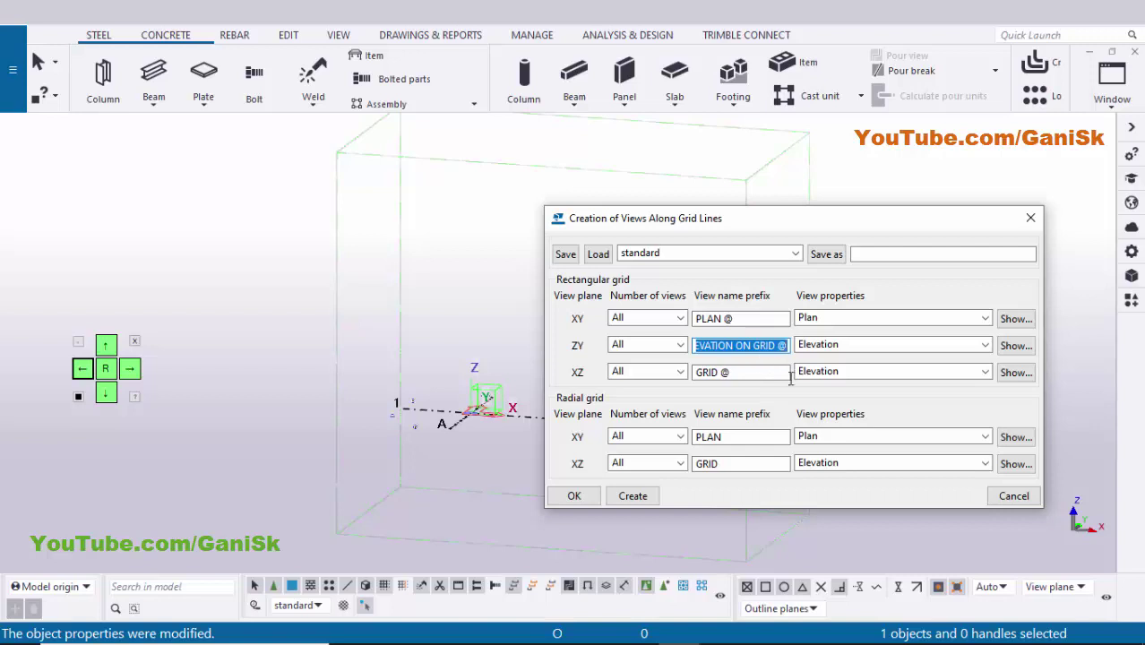
click(742, 371)
key(ctrl+a)
key(ctrl+v)
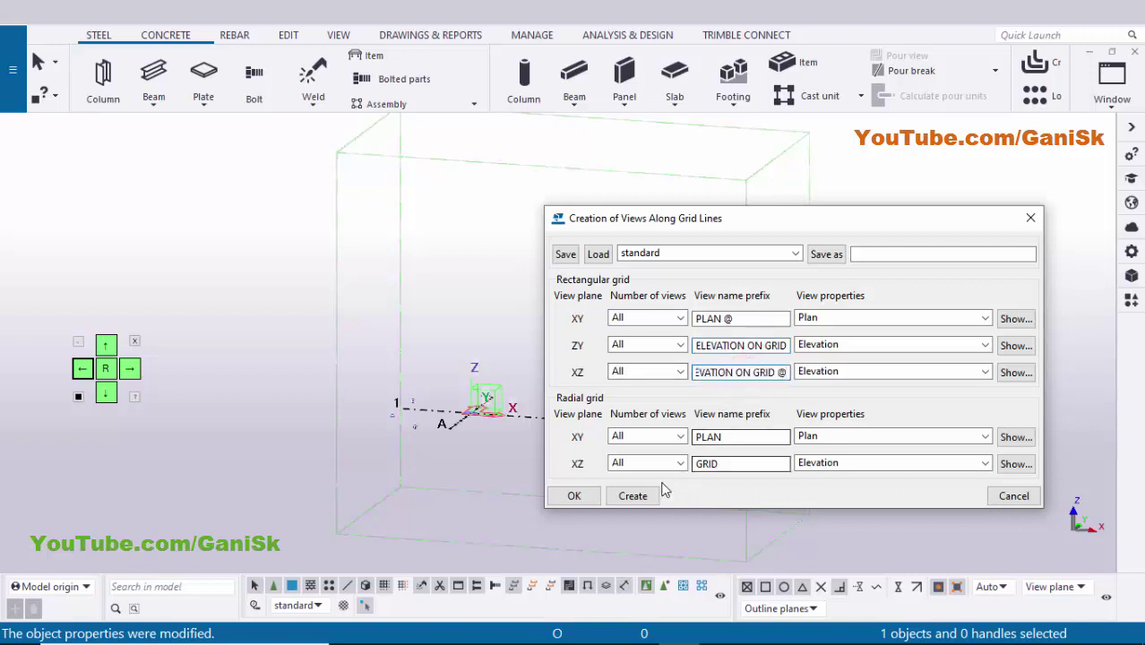
Create all plan and elevation views along the grid lines, leaving only the 3d view visible.
click(633, 496)
click(488, 344)
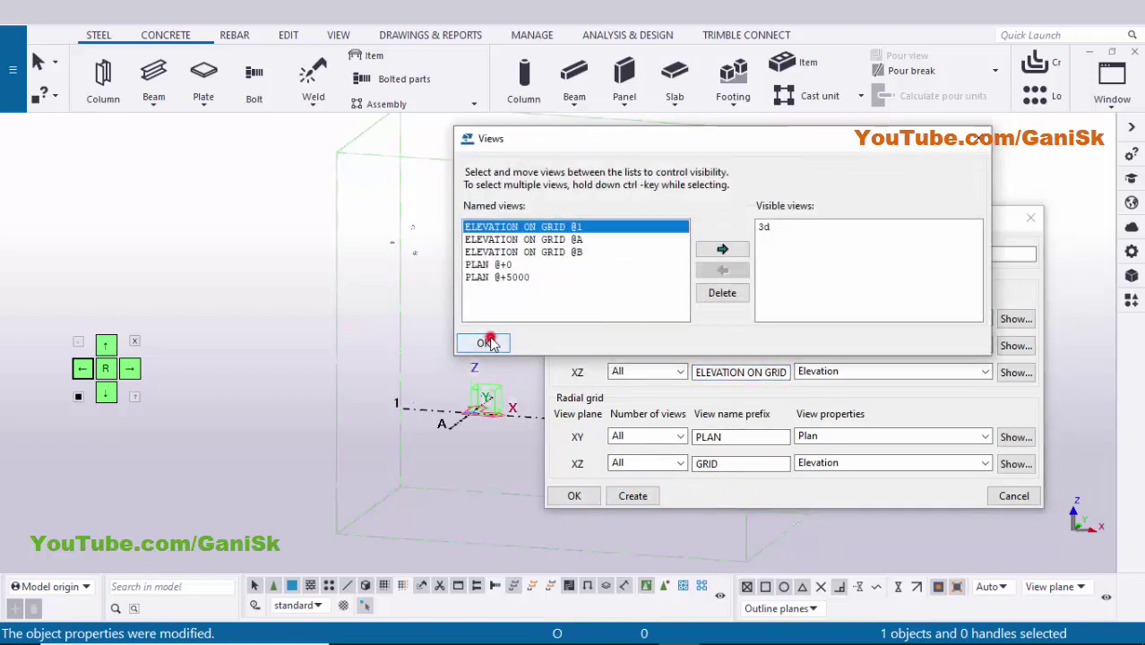
click(574, 495)
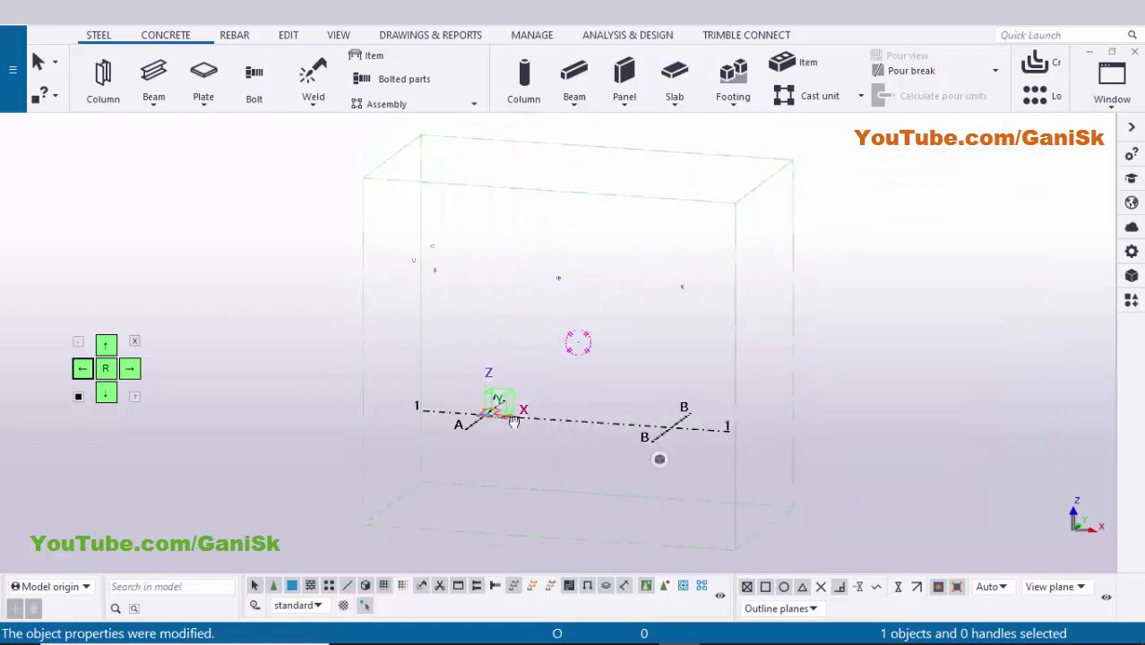
Switch off direct modification.
middle_drag(514, 421, 426, 412)
scroll(547, 437, up, 2)
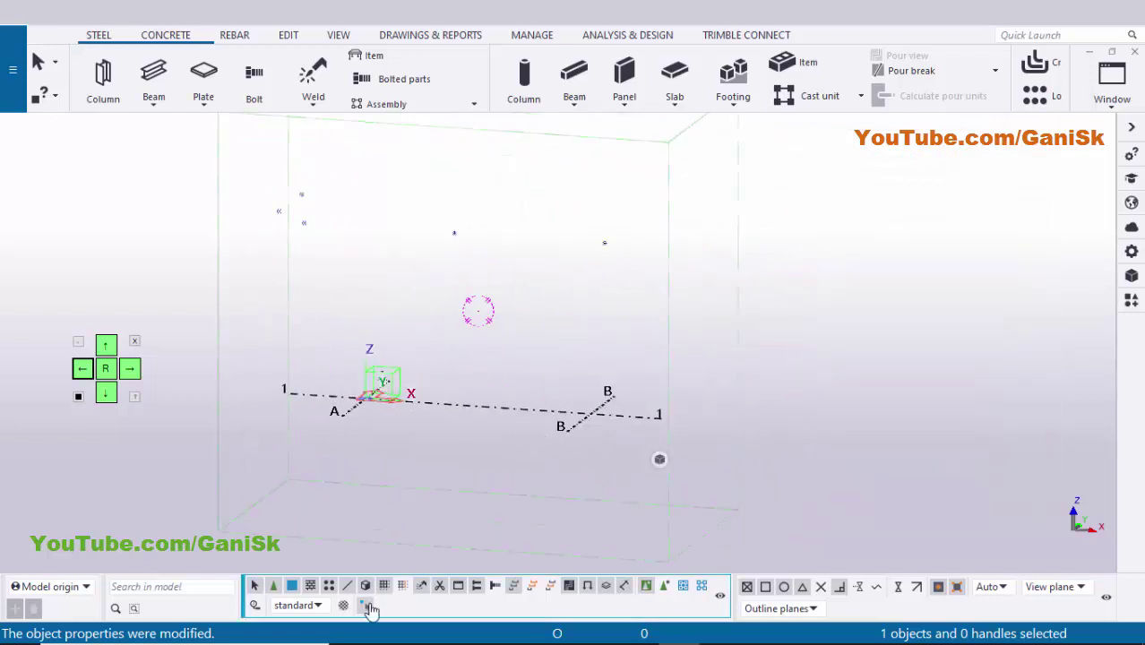
click(367, 609)
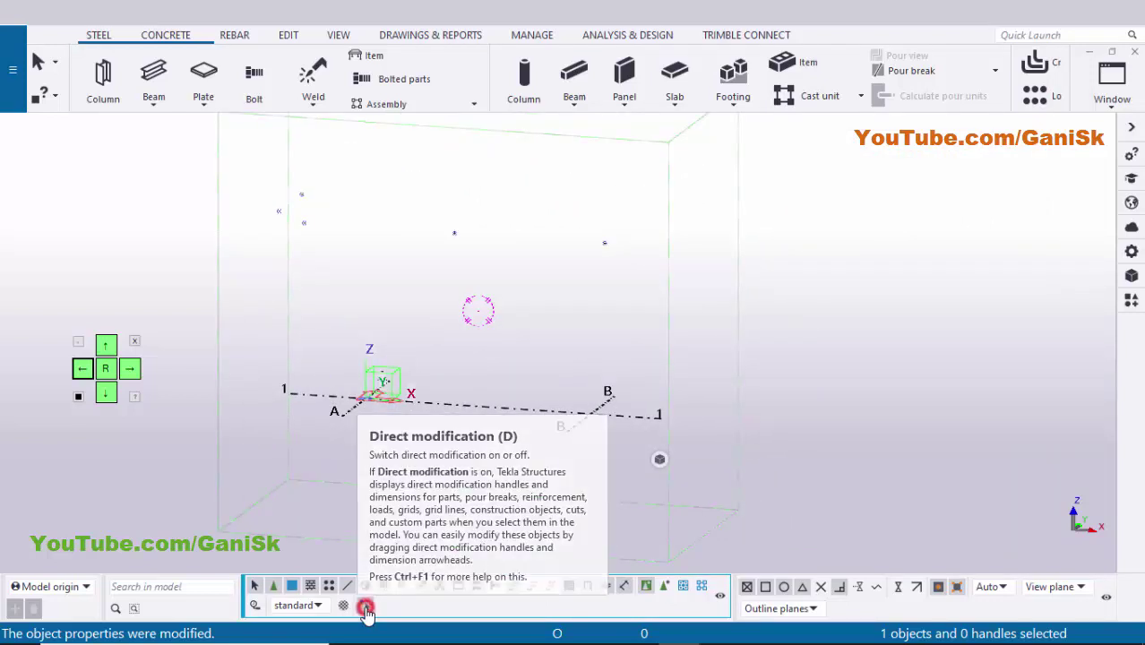
Place a steel column at the intersection of grids A and 1 in the 3D view.
scroll(490, 379, down, 2)
middle_drag(445, 299, 468, 329)
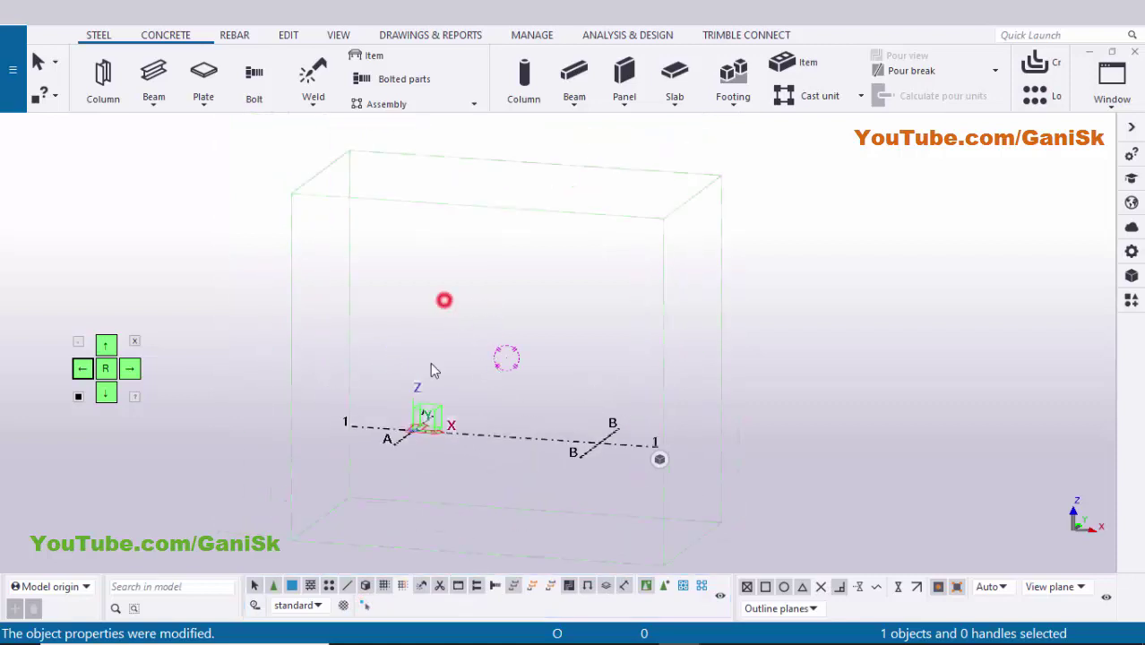
scroll(418, 430, up, 6)
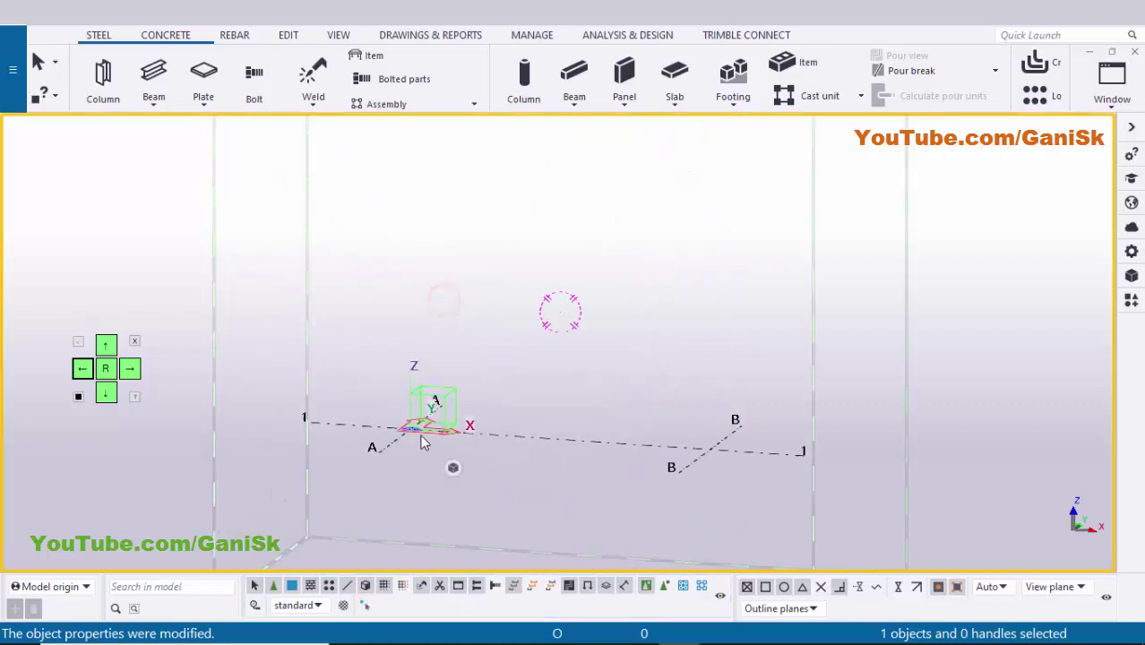
click(103, 76)
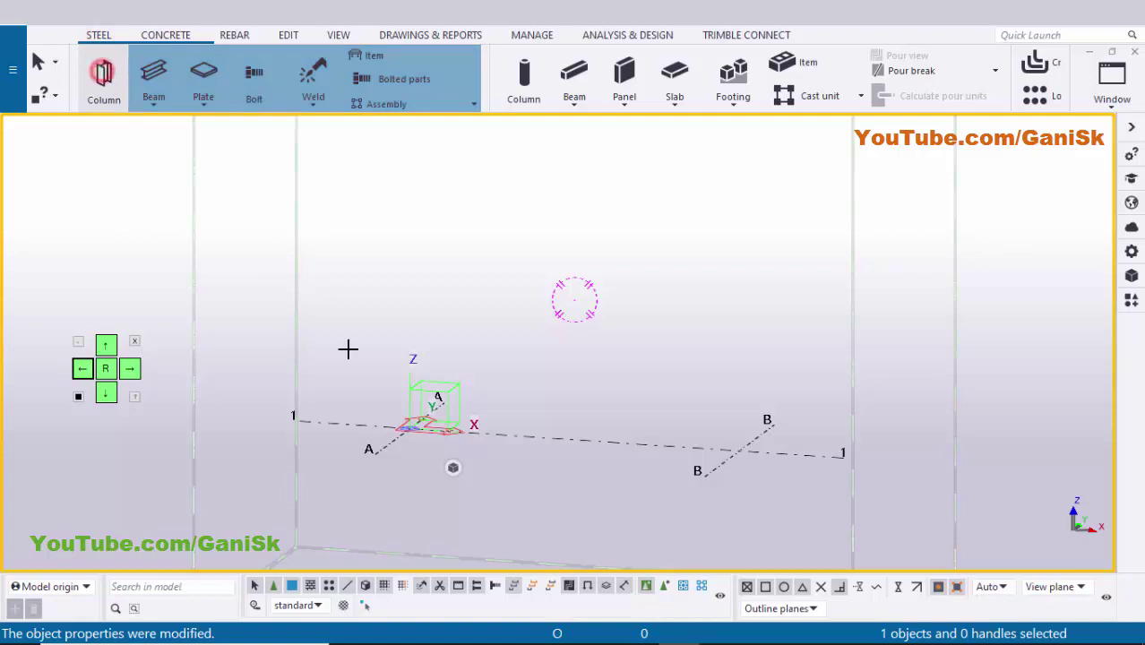
scroll(412, 432, up, 2)
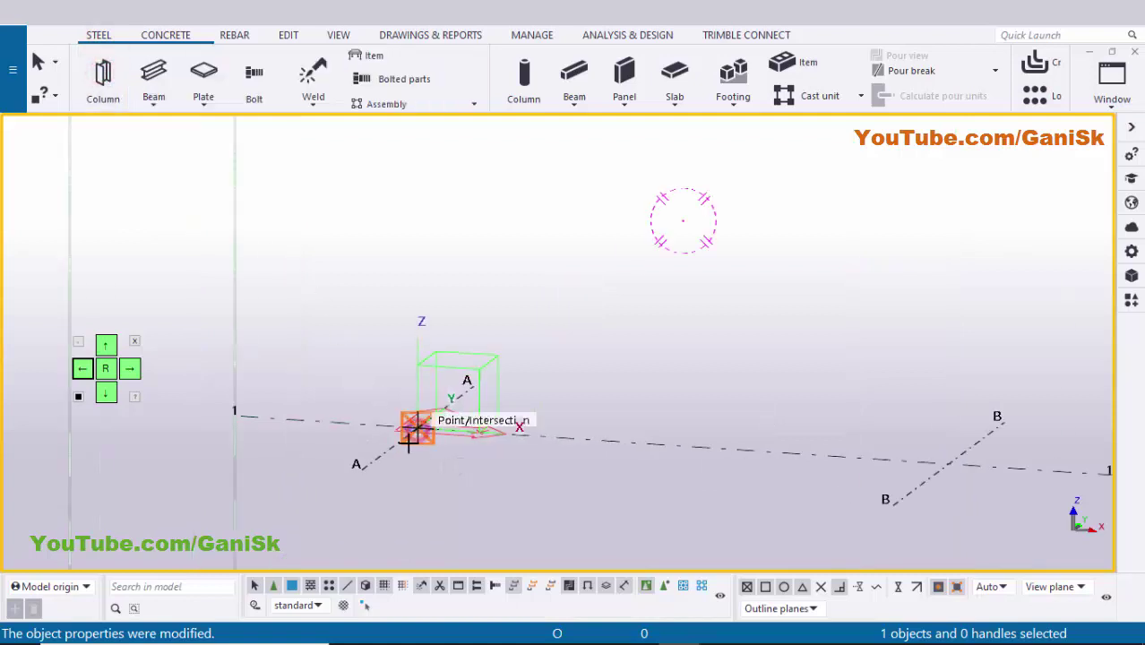
click(411, 433)
right_click(496, 195)
click(531, 210)
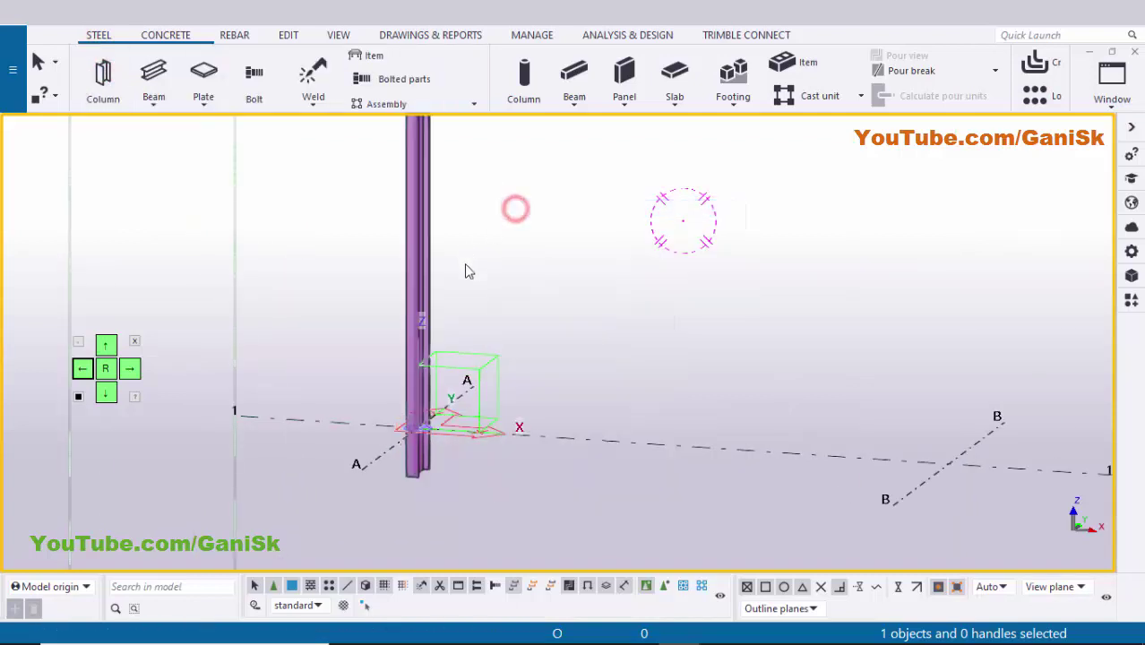
Check the column levels on the PDF elevation and display the ELEVATION ON GRID @1 view in the model.
scroll(465, 268, down, 2)
middle_drag(538, 335, 461, 358)
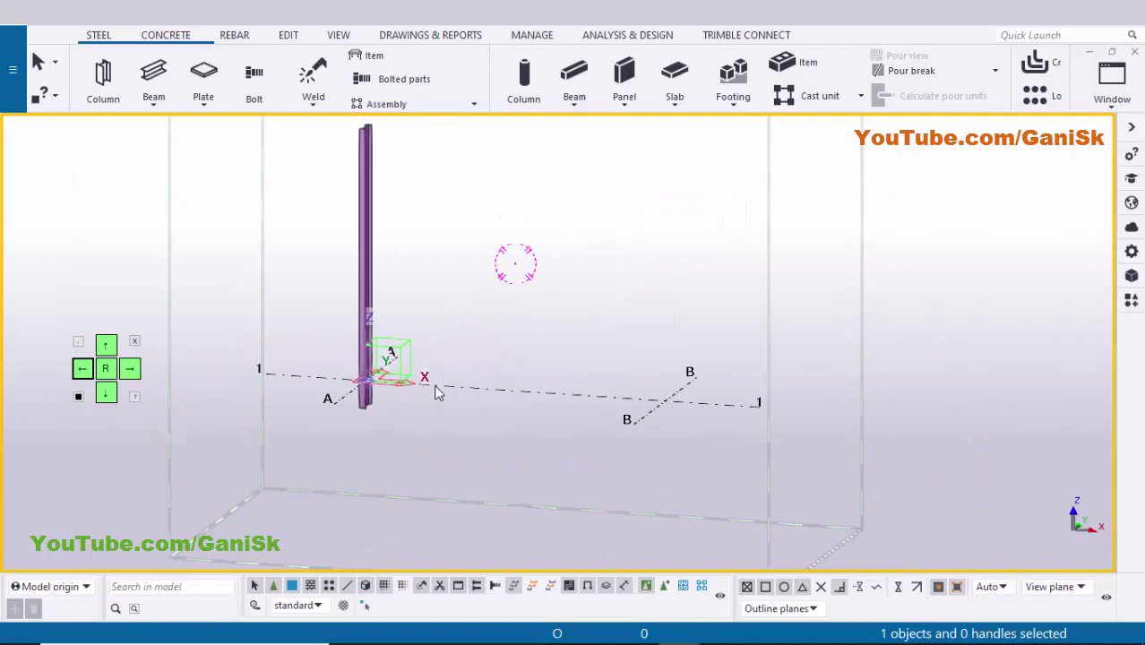
key(alt+Tab)
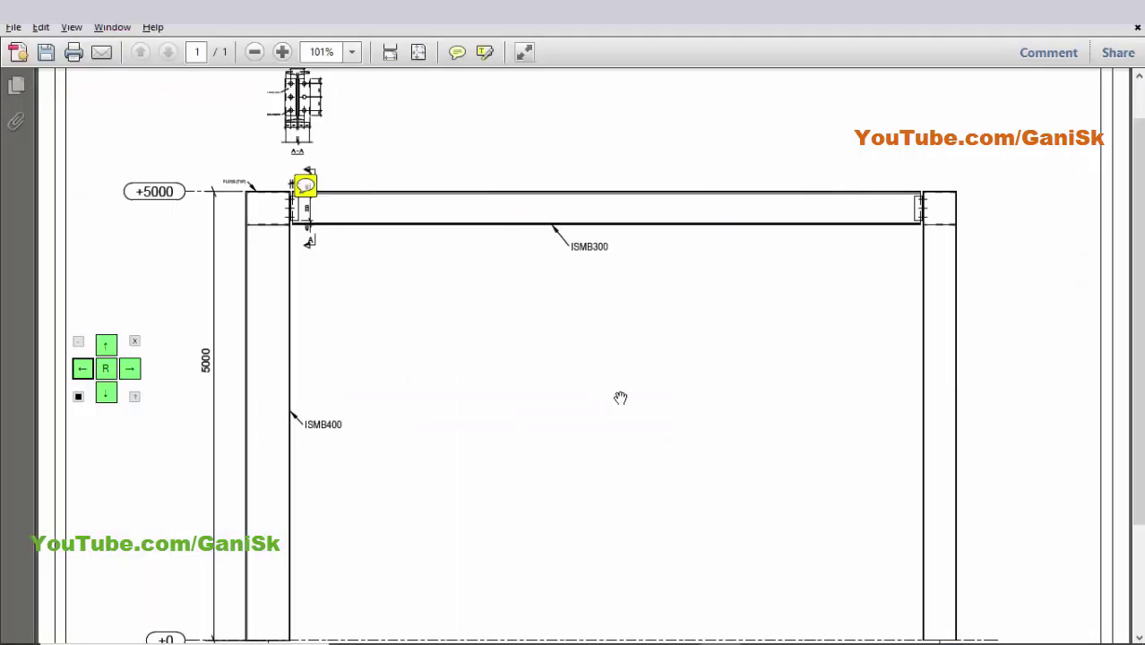
scroll(603, 403, down, 3)
key(alt+Tab)
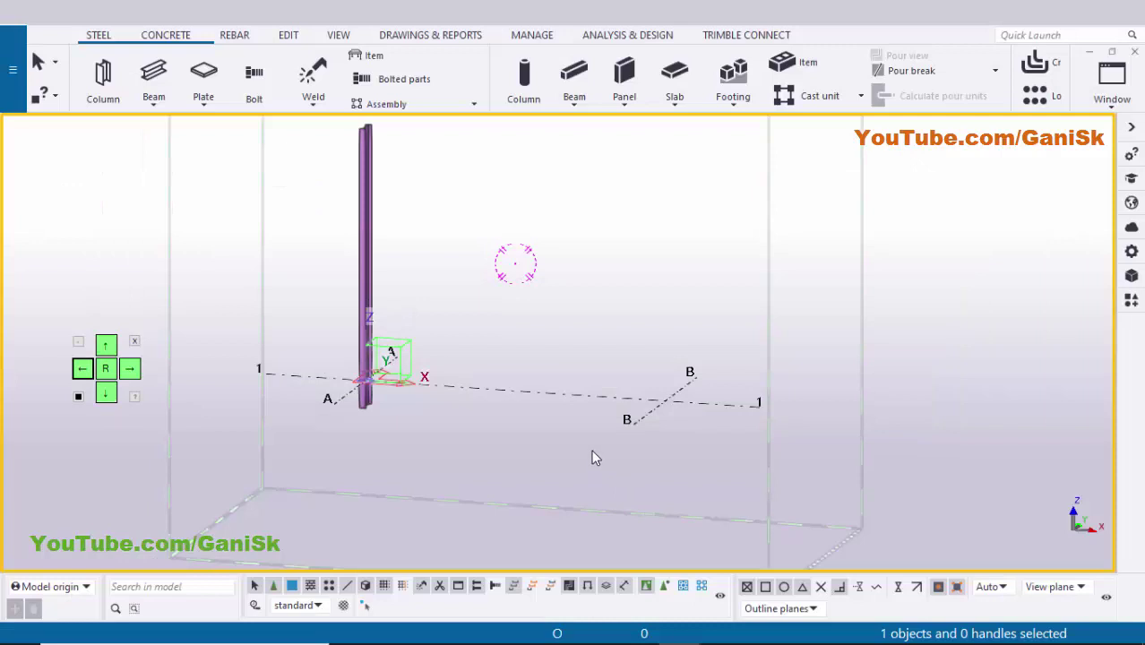
key(ctrl+i)
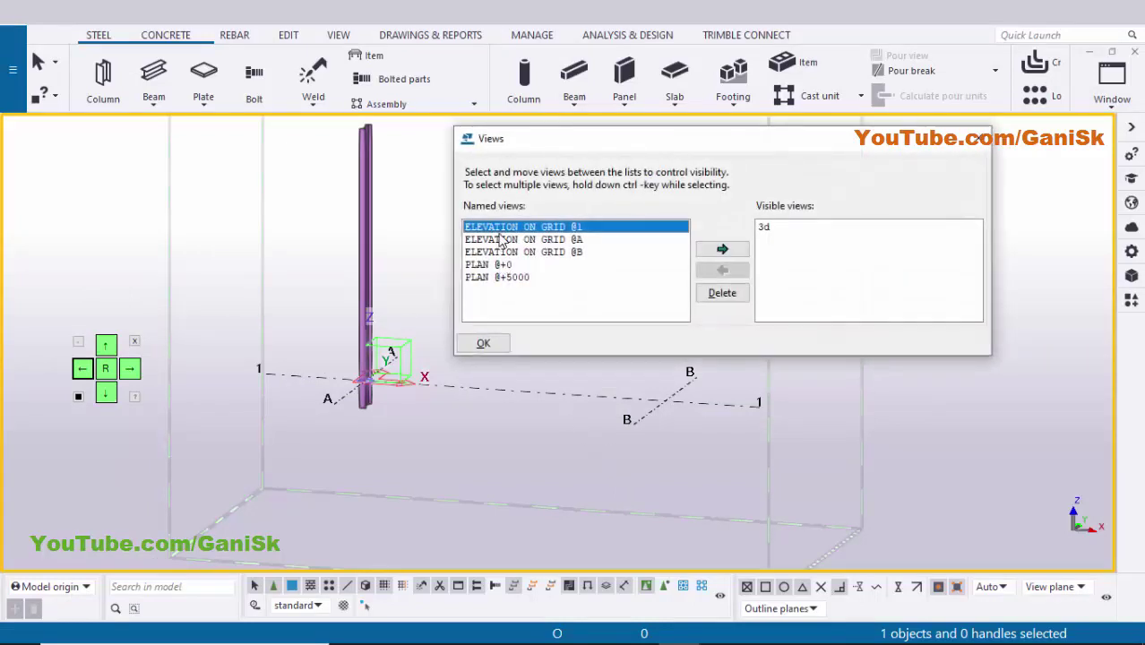
click(722, 251)
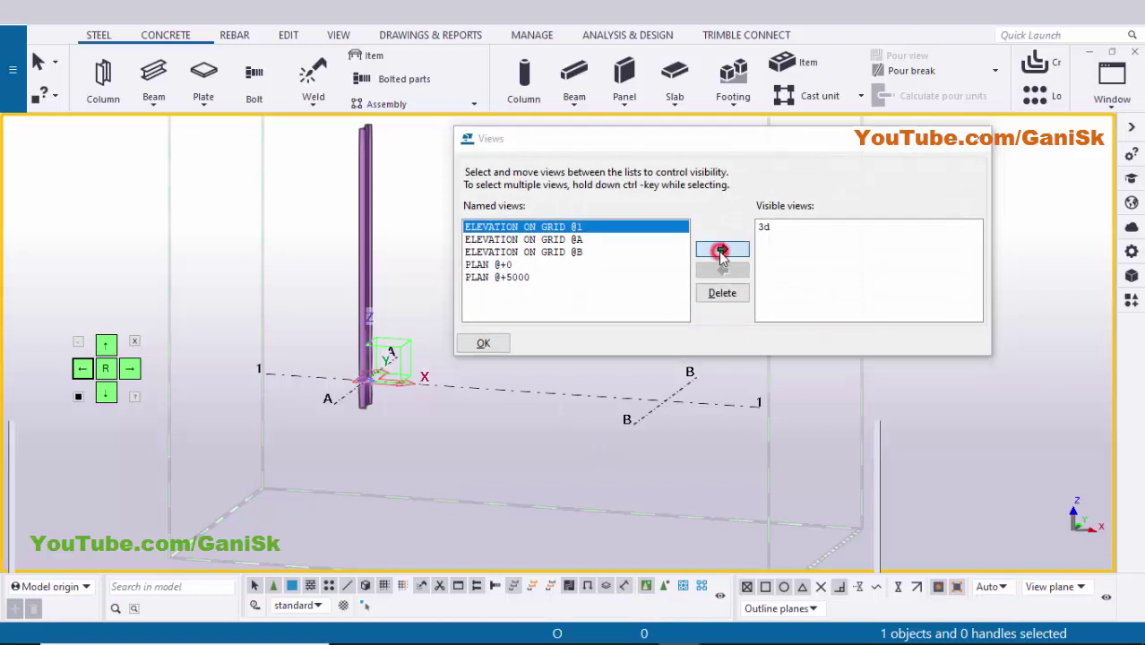
click(976, 145)
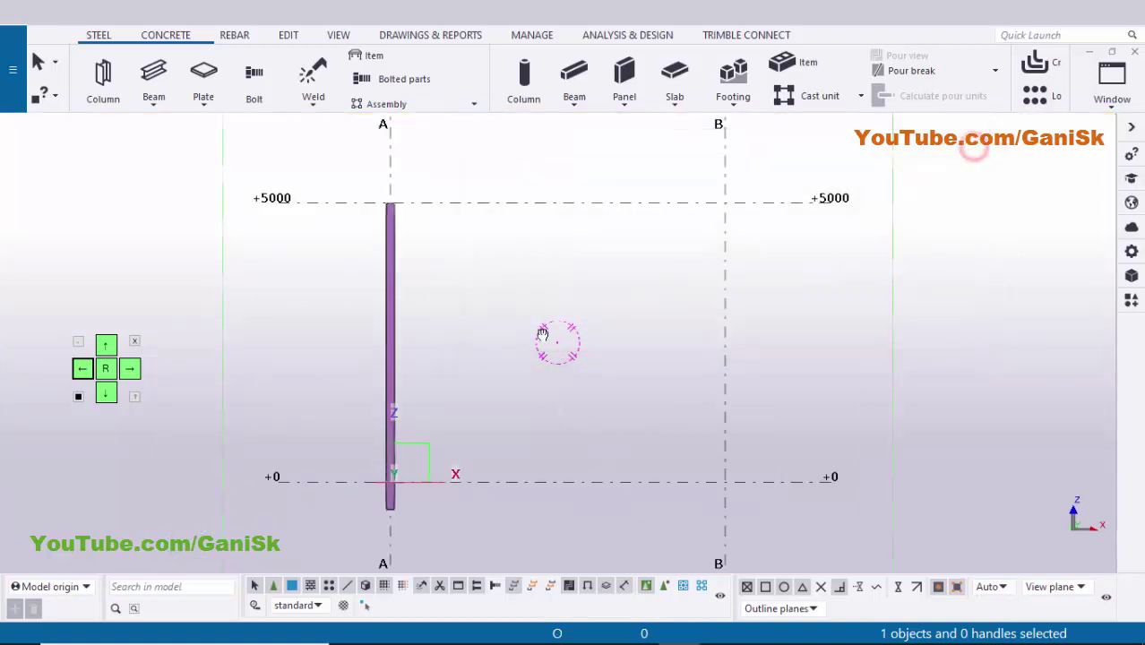
Compare the column's orientation with the PDF elevation and set its rotation angle to 90.
scroll(448, 258, up, 5)
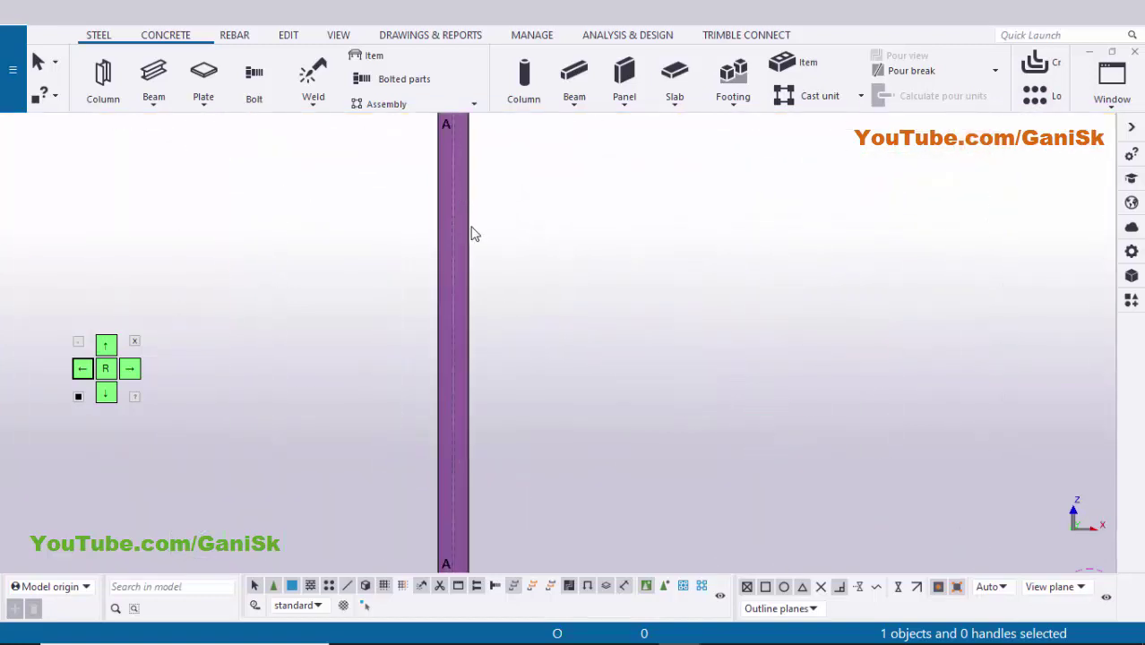
scroll(471, 234, down, 2)
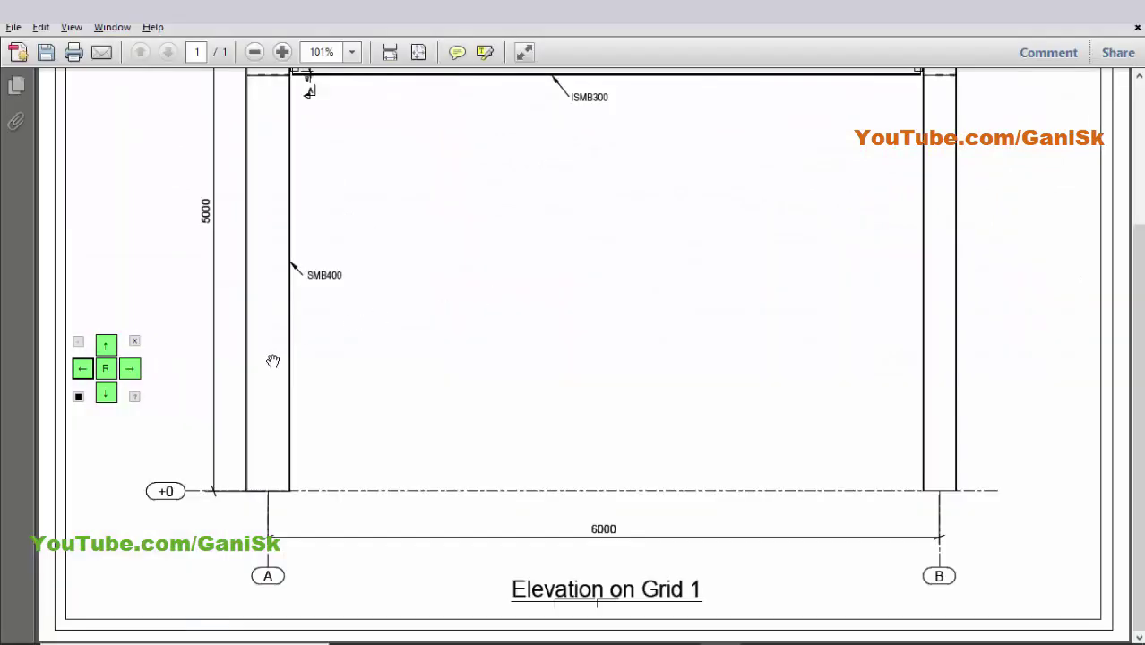
ctrl+scroll(264, 372, up, 5)
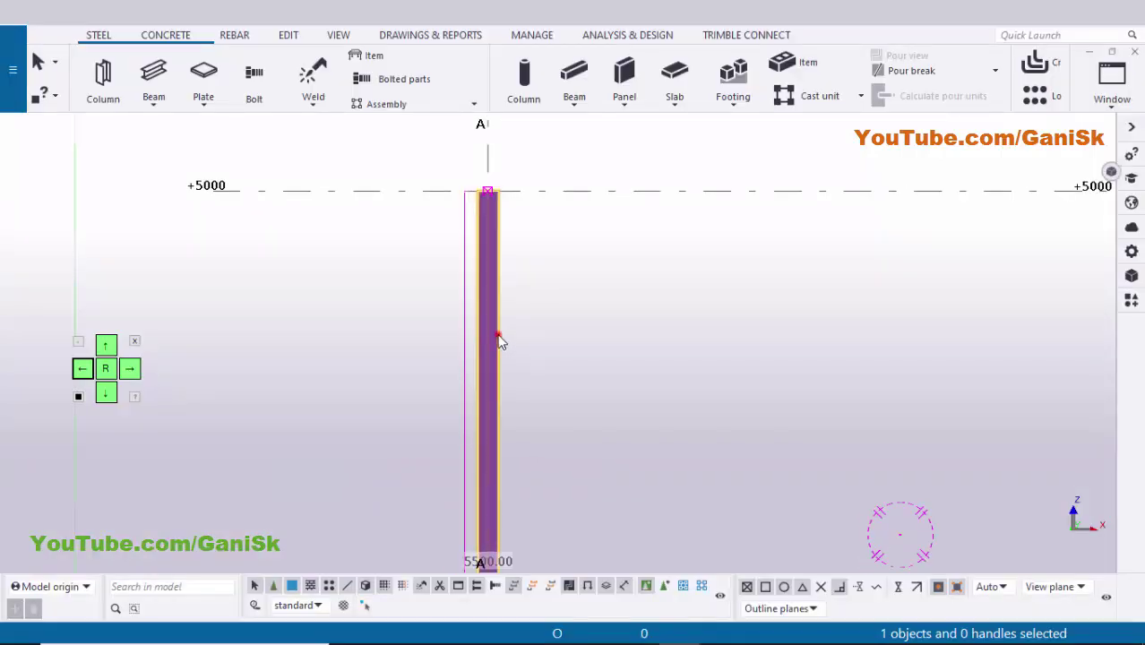
double_click(499, 339)
click(967, 458)
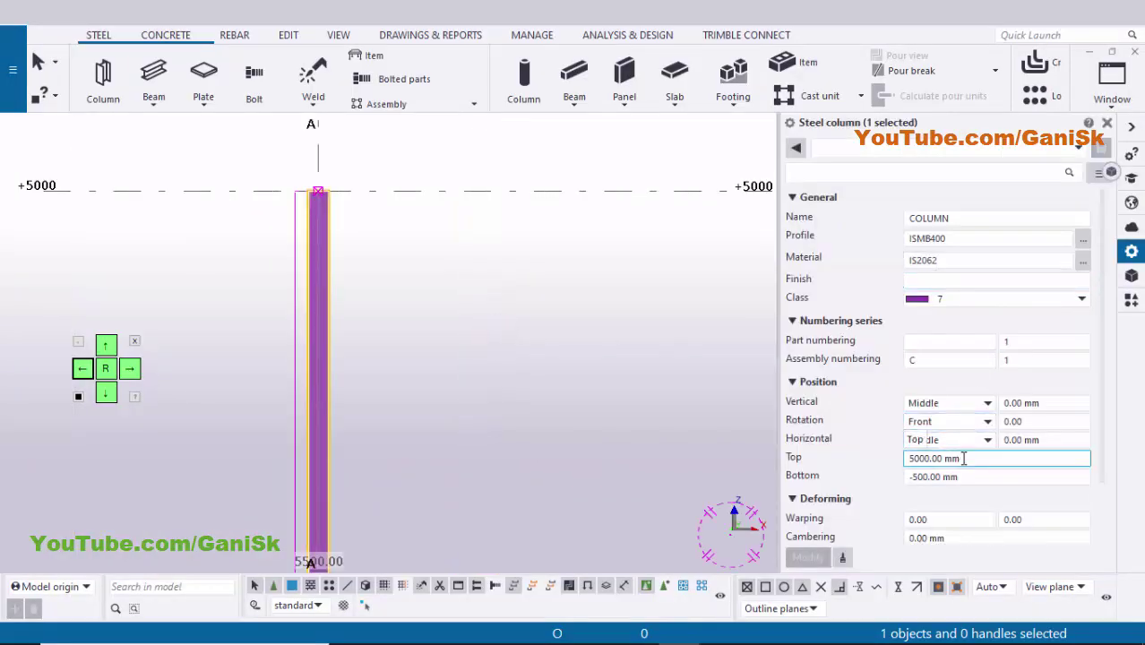
click(1056, 421)
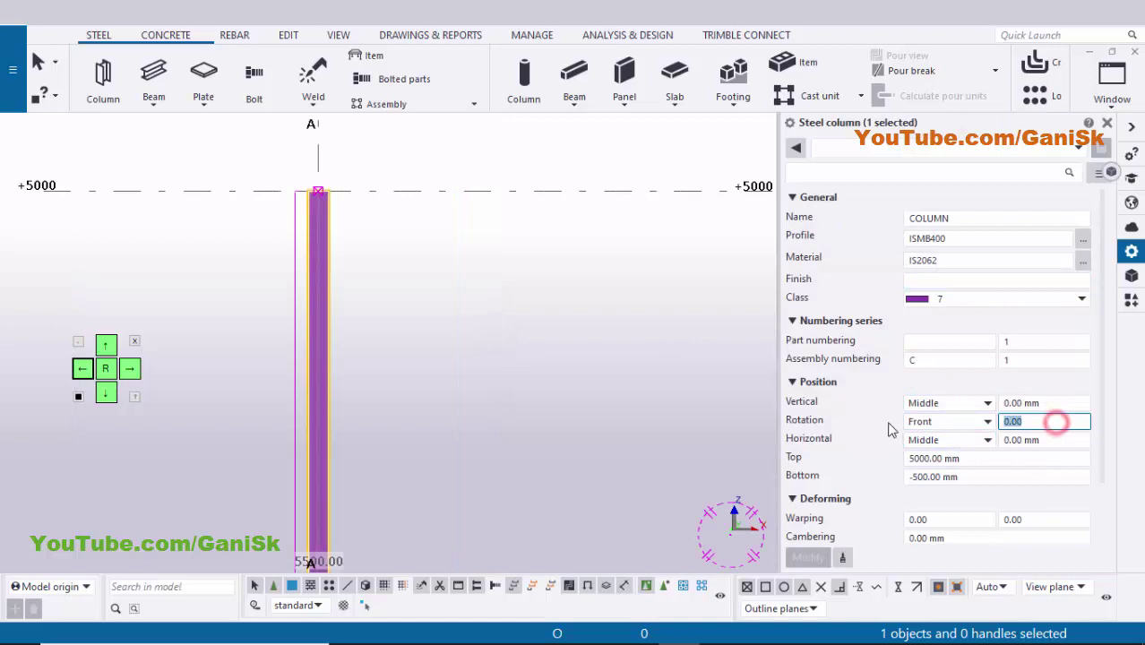
text(90)
click(808, 558)
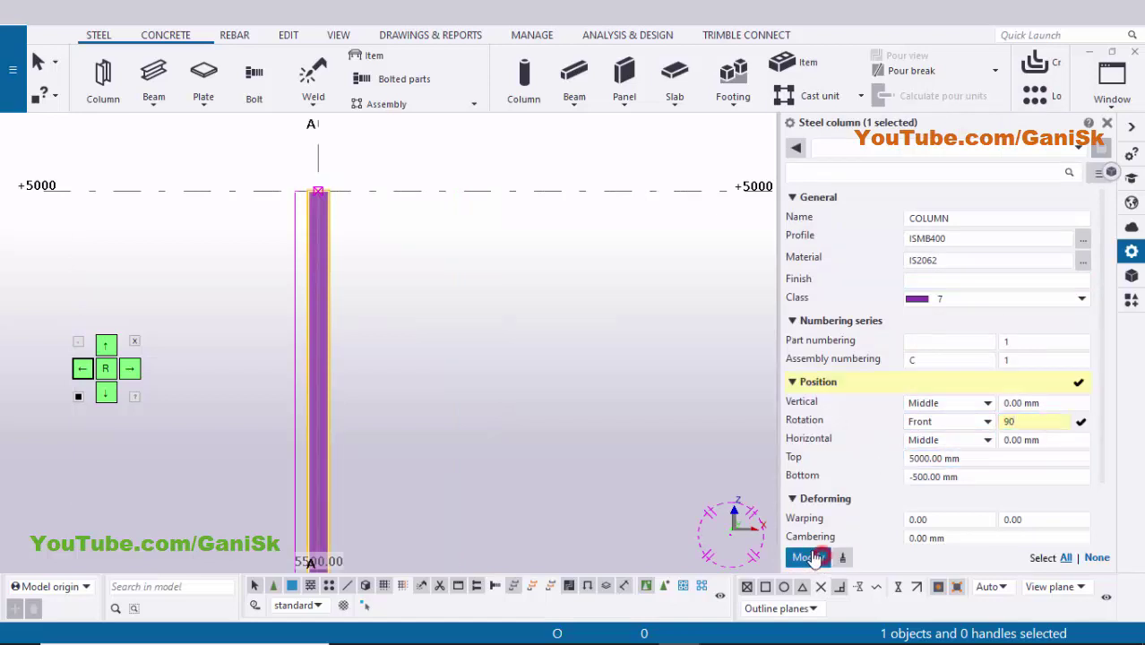
Check the base level in the PDF and set the bottom level of the grid A column to 0.
scroll(386, 368, down, 1)
middle_drag(386, 368, 393, 296)
middle_drag(378, 426, 356, 291)
scroll(383, 376, down, 1)
click(912, 475)
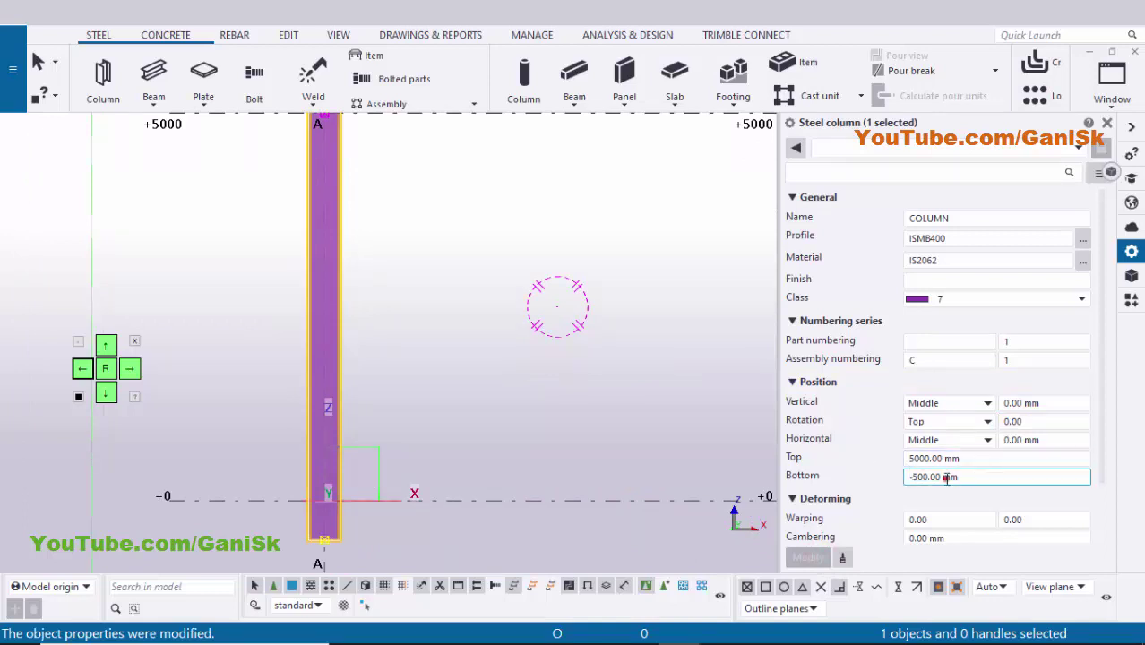
double_click(945, 478)
text(0)
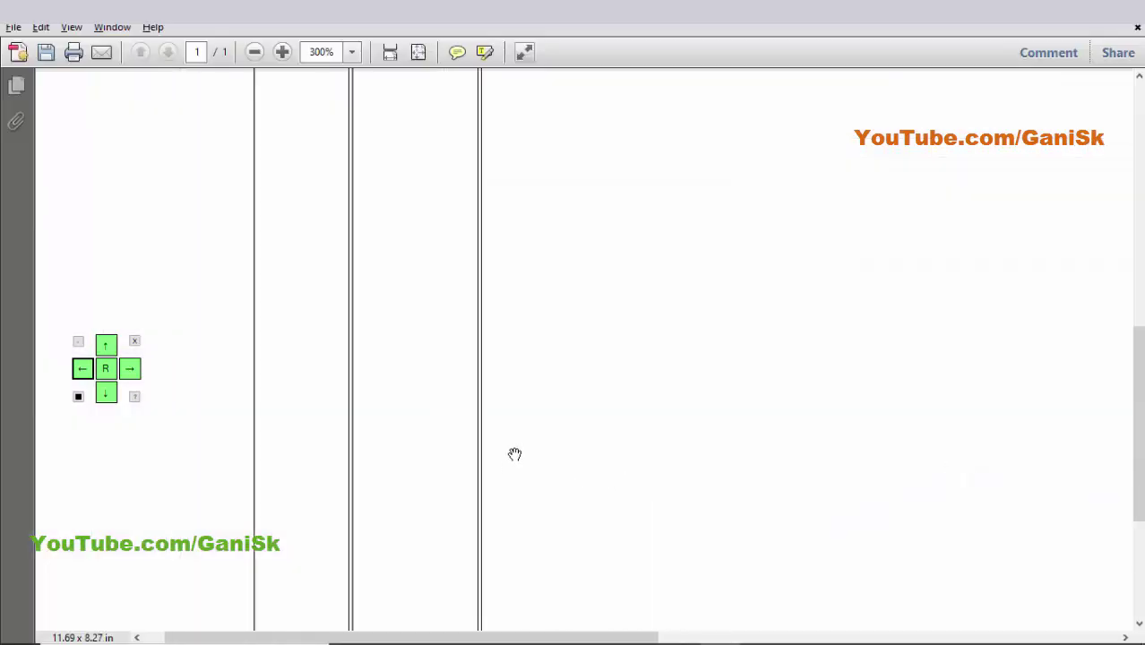
ctrl+scroll(221, 574, down, 3)
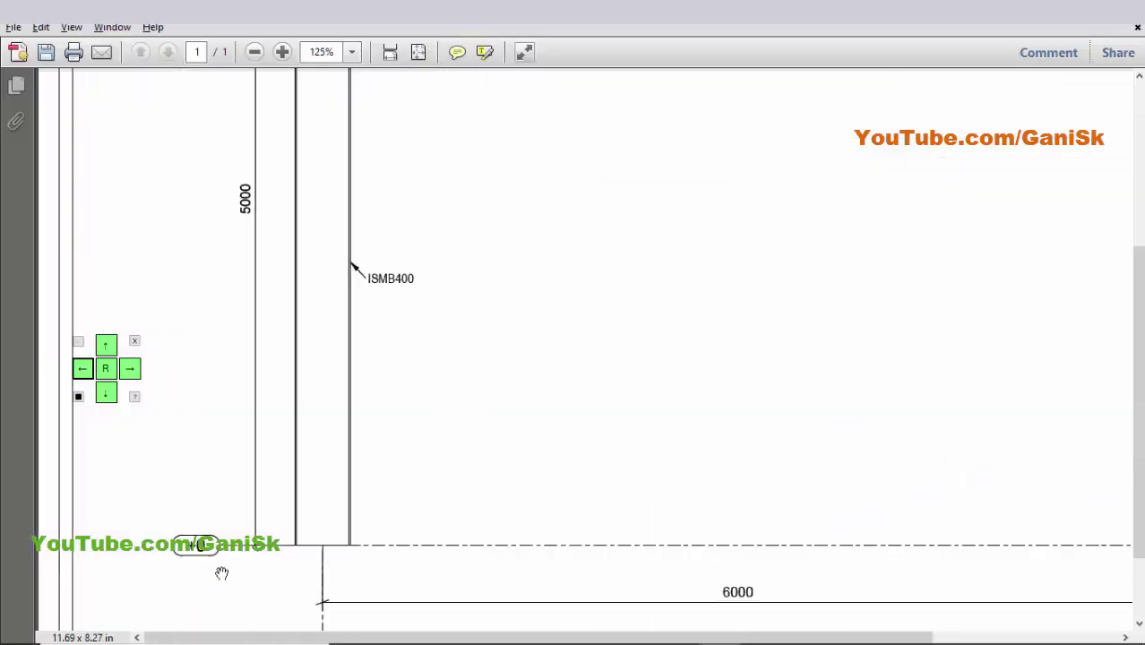
scroll(216, 357, up, 5)
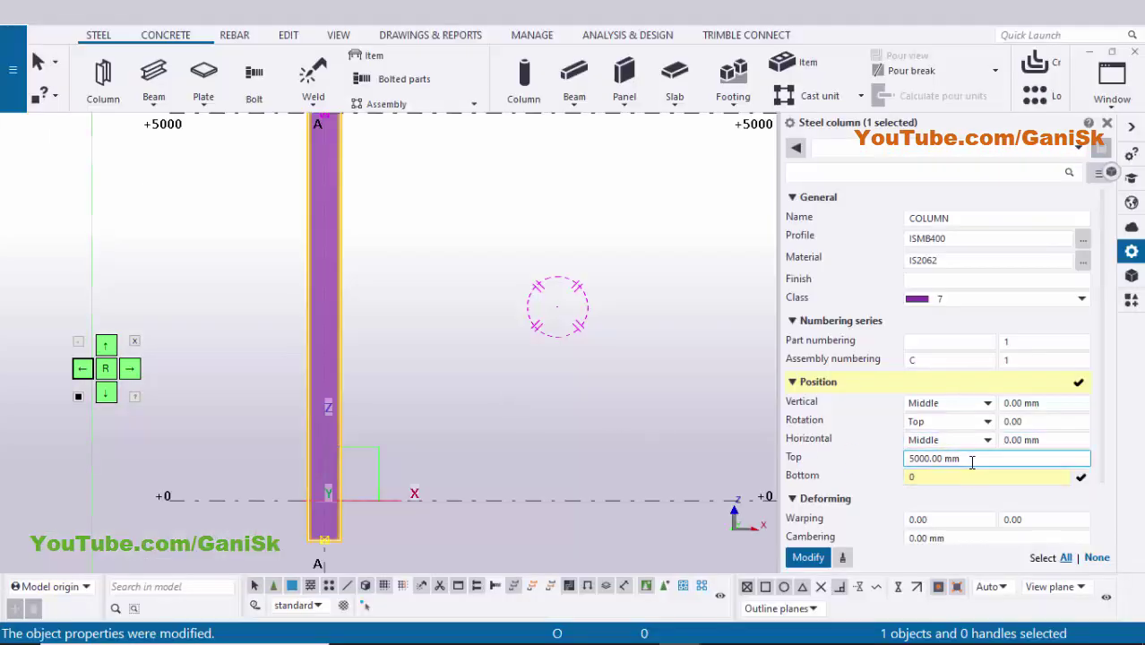
click(958, 459)
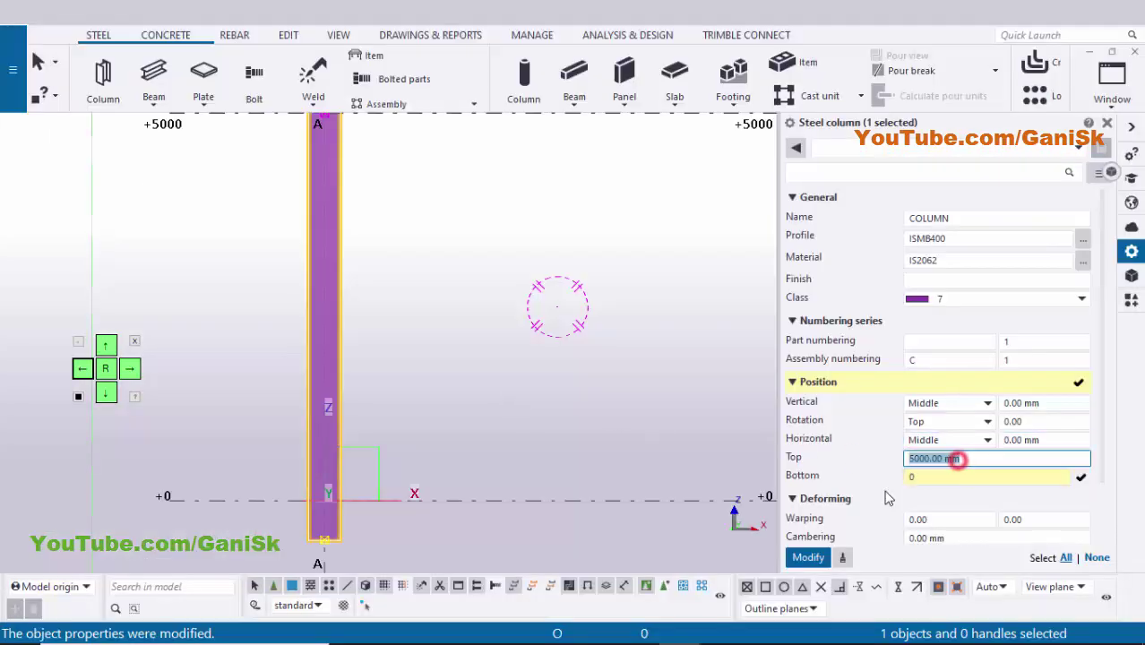
click(809, 557)
scroll(588, 448, down, 1)
Check the column section in the PDF and apply the ISMB400 profile to the column from the profile catalog.
key(alt+Tab)
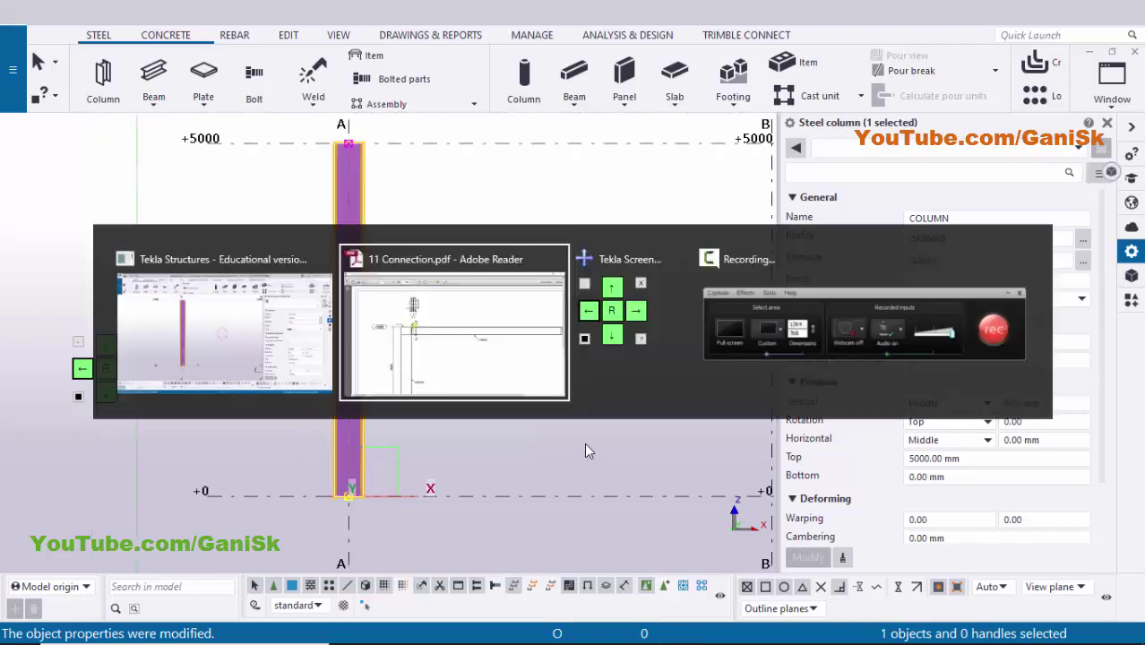
scroll(403, 448, down, 2)
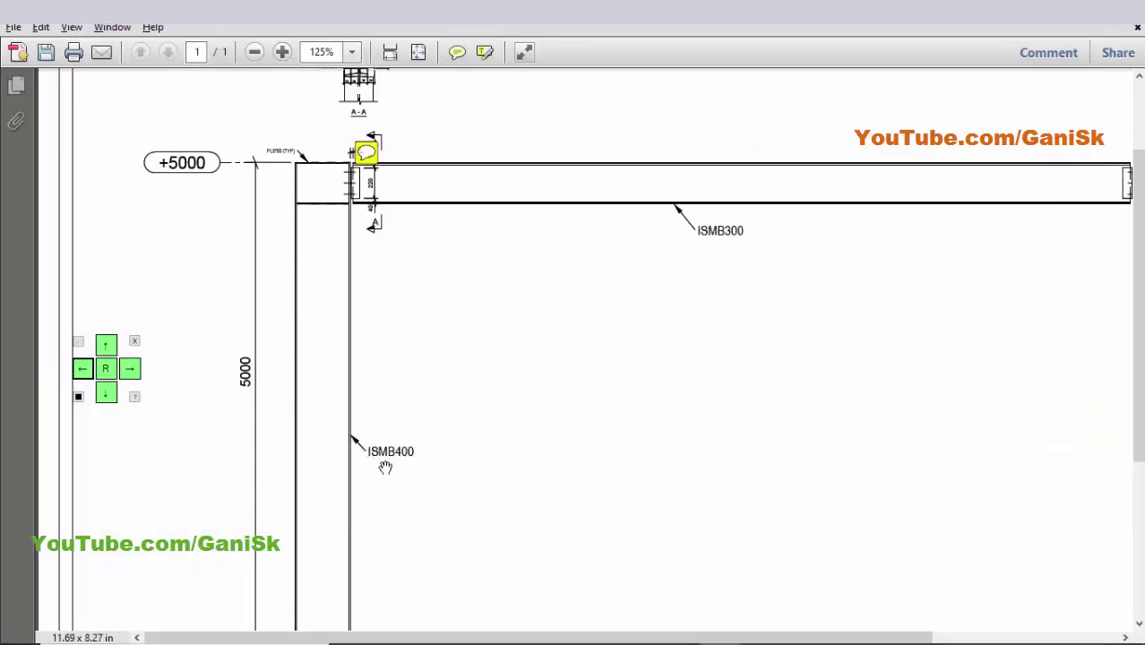
ctrl+scroll(394, 466, up, 2)
key(alt+Tab)
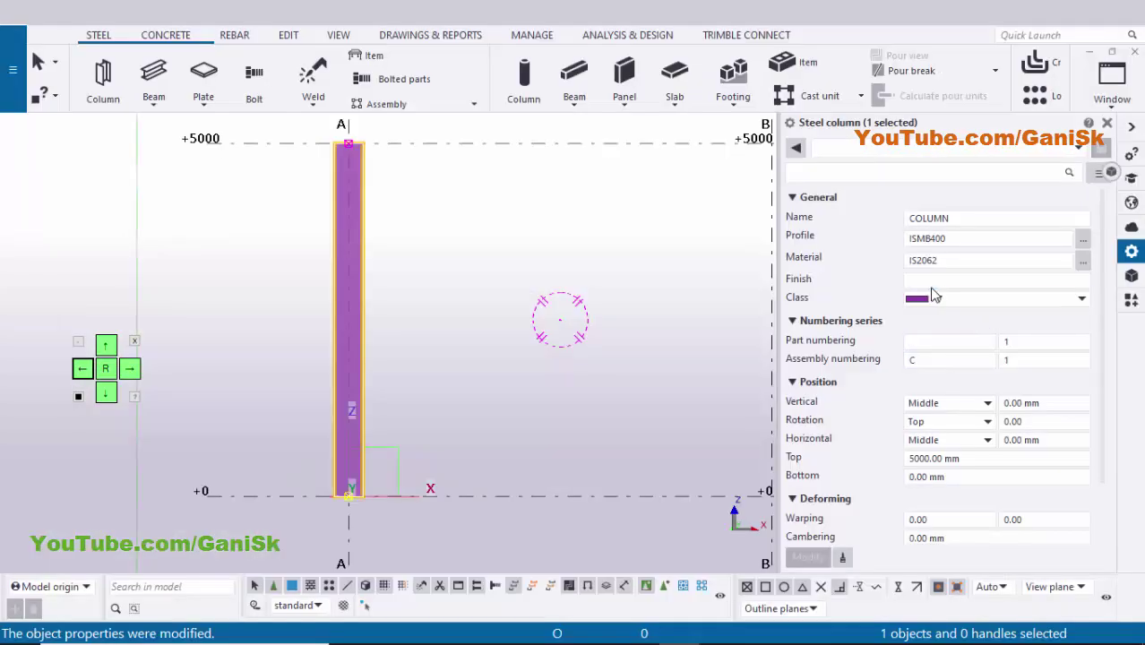
click(932, 240)
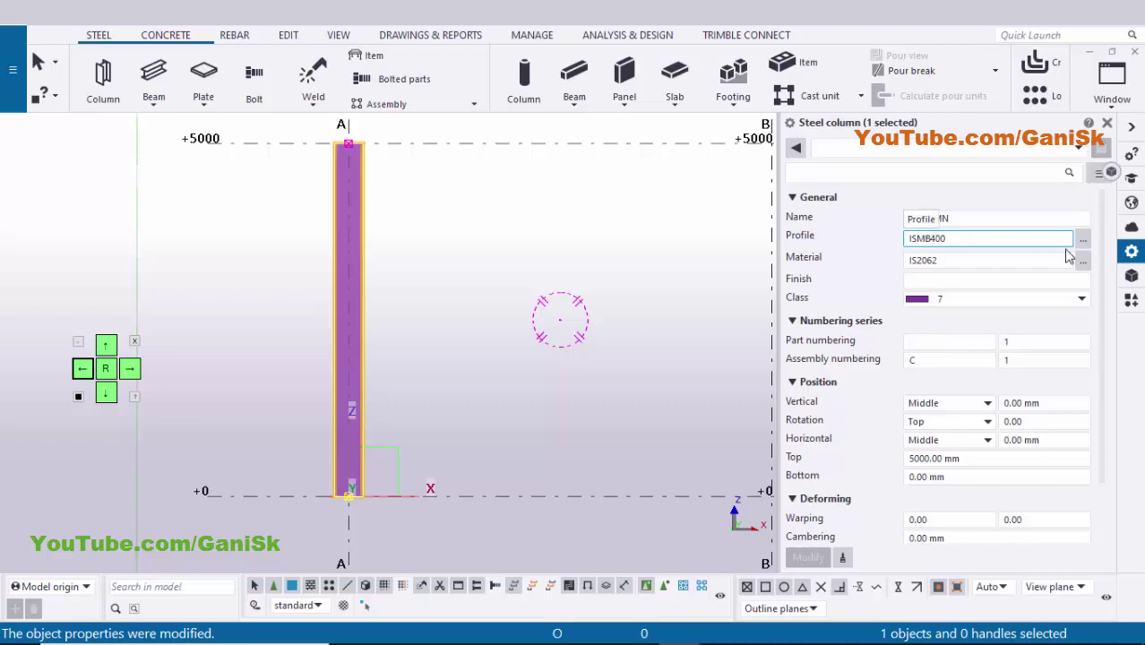
click(1083, 240)
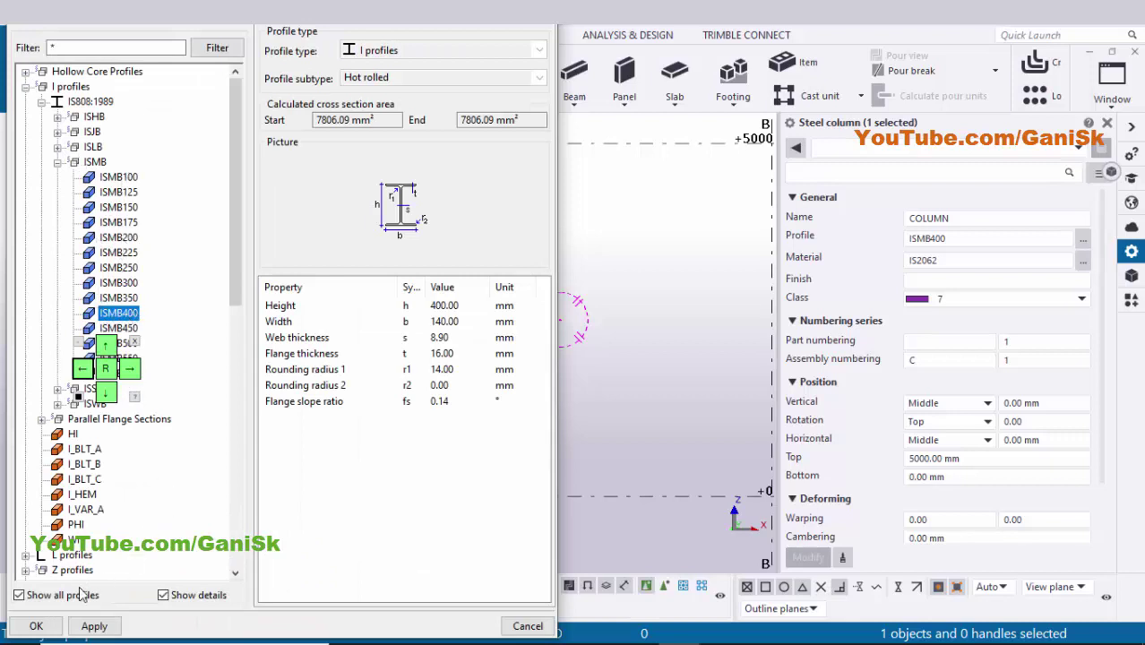
click(94, 627)
click(36, 627)
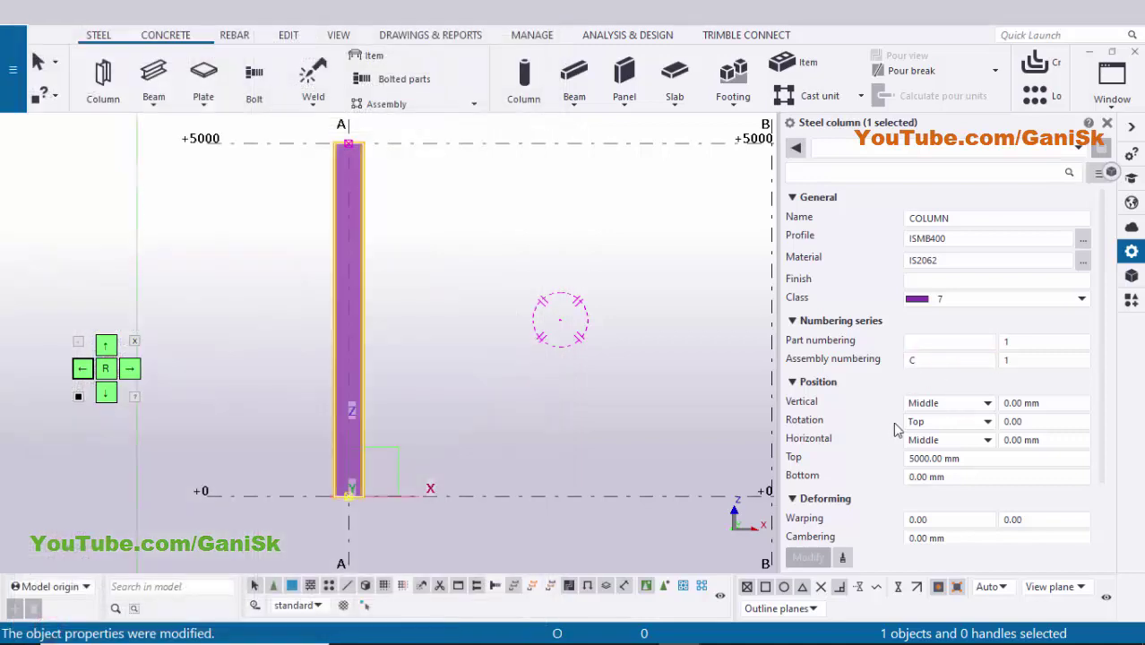
Close the column properties and switch to the 3d view.
click(1109, 123)
click(1112, 85)
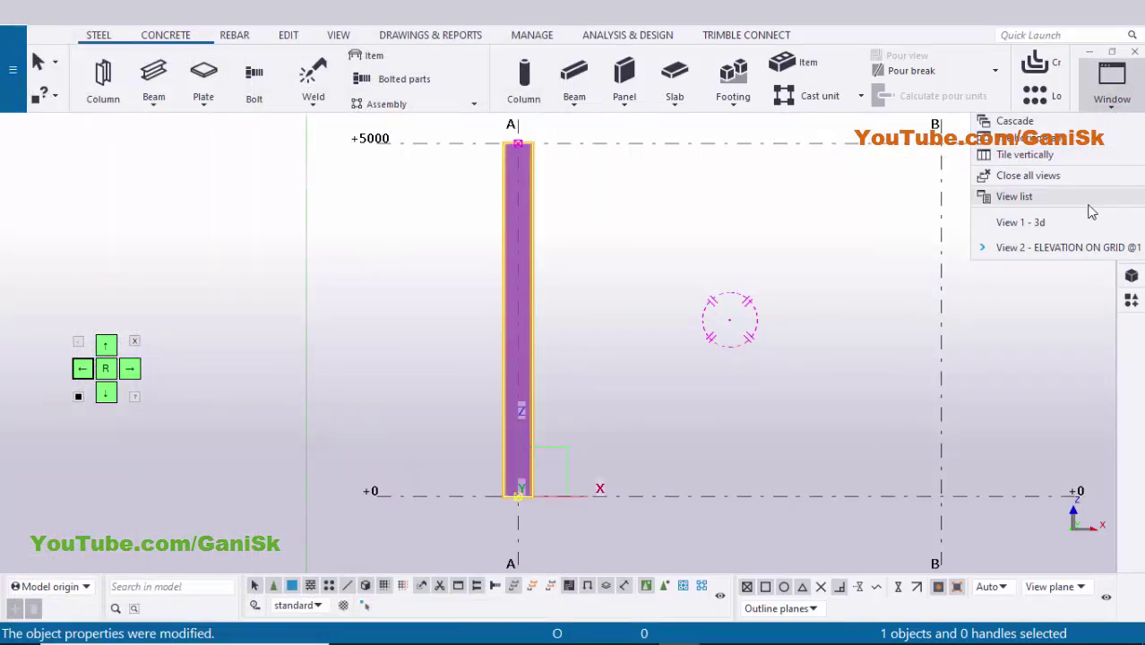
click(1068, 223)
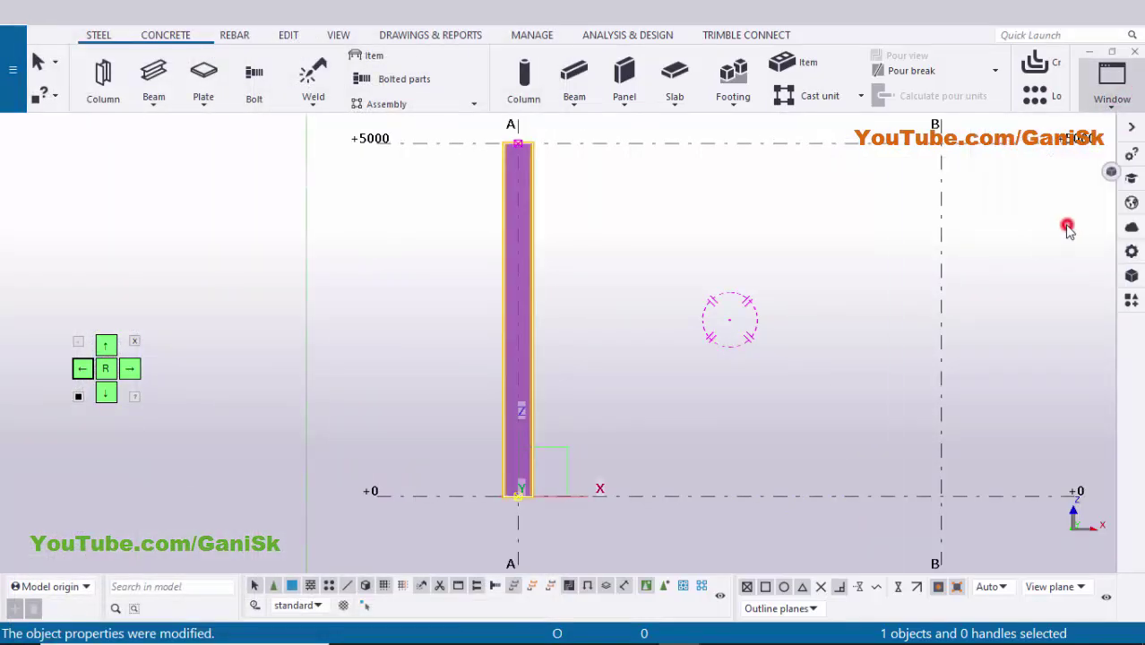
click(477, 275)
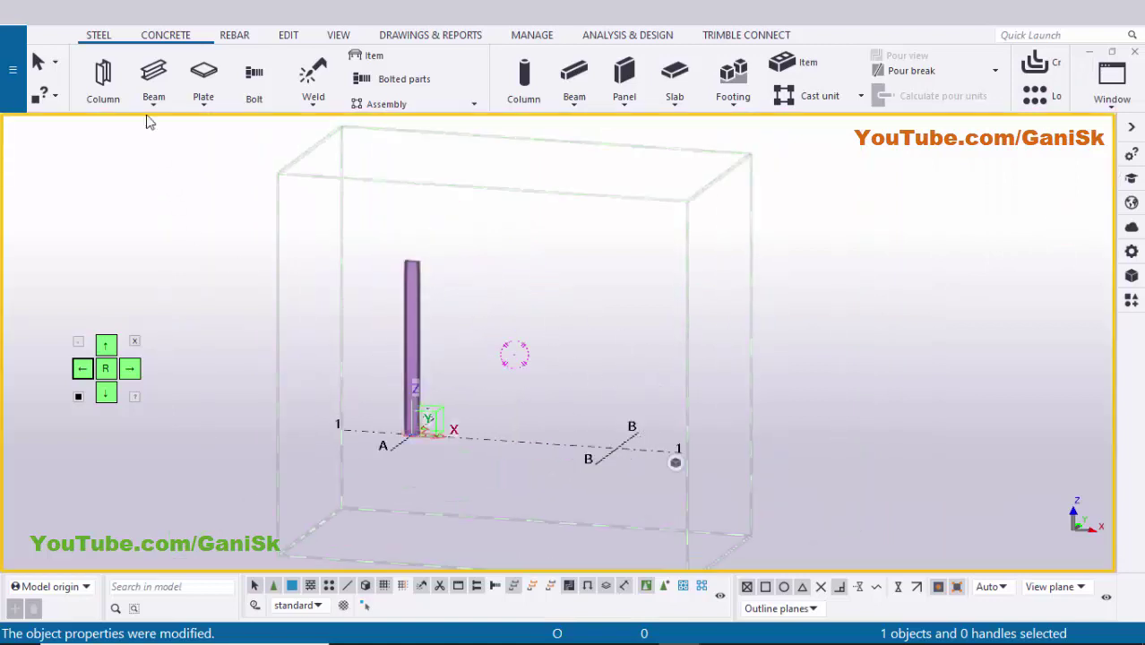
Place a second steel column at the intersection of grids B and 1.
click(103, 77)
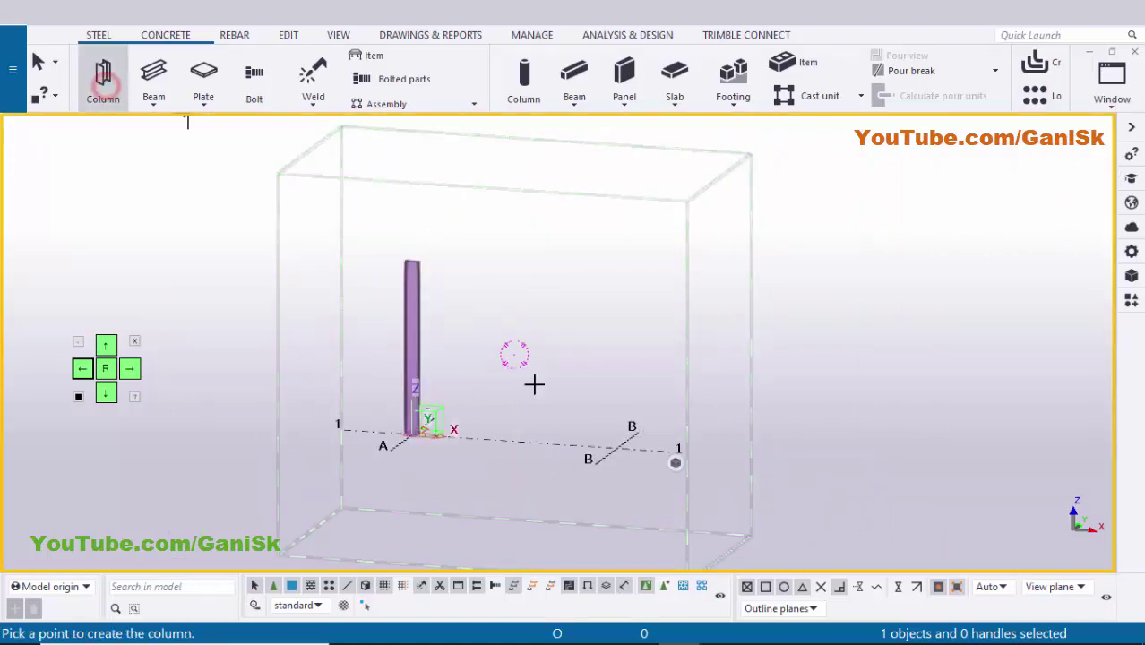
click(615, 448)
right_click(513, 252)
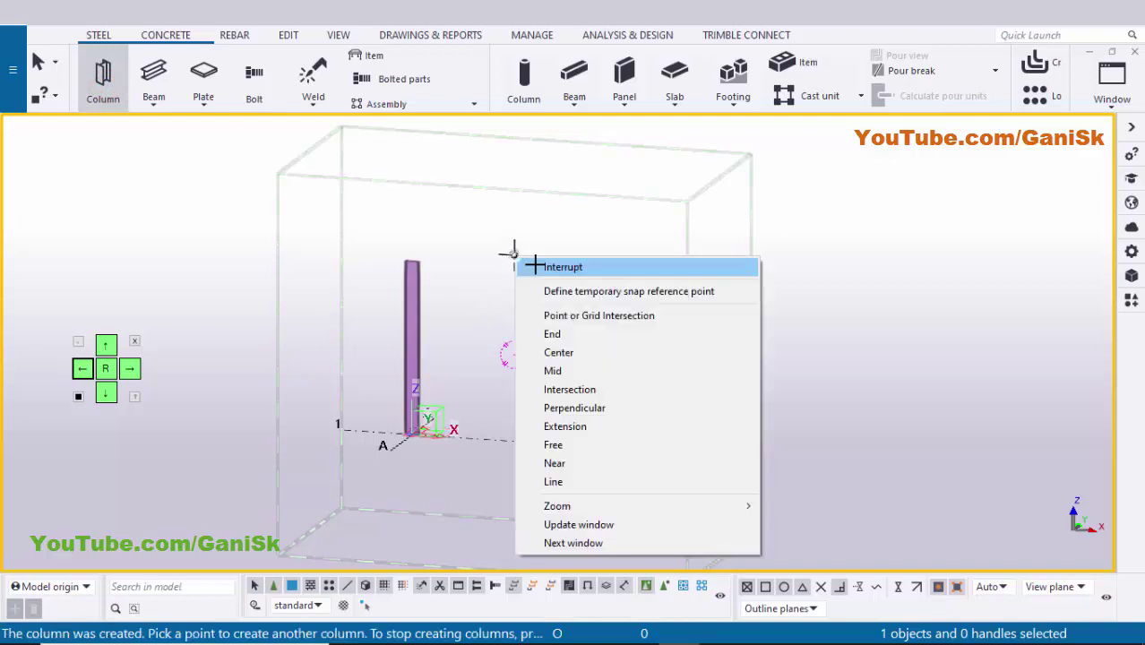
click(538, 266)
Open the elevation view on grid 1 and create a steel beam between the column tops at grids A and B, level +5000.
scroll(524, 292, up, 3)
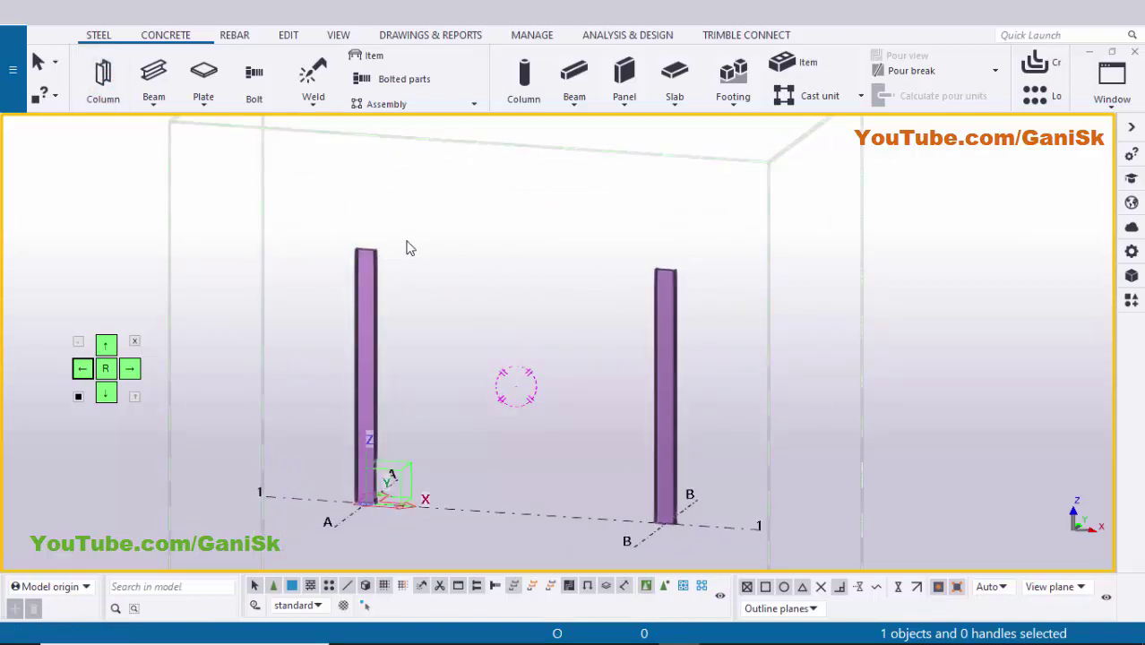
click(1101, 94)
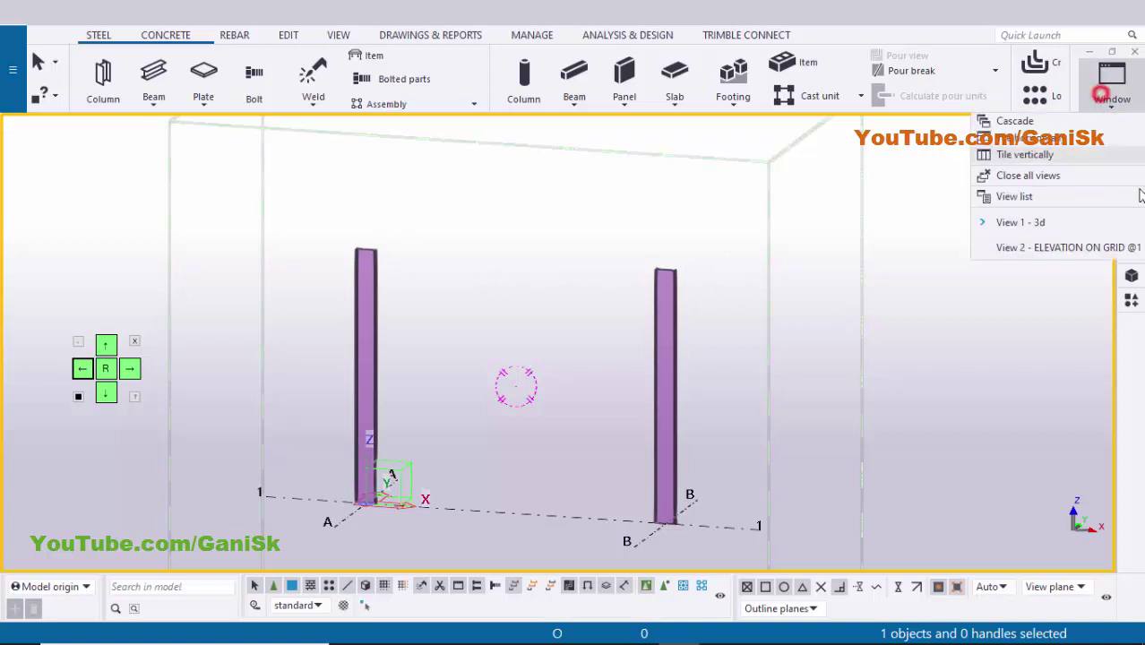
click(1096, 248)
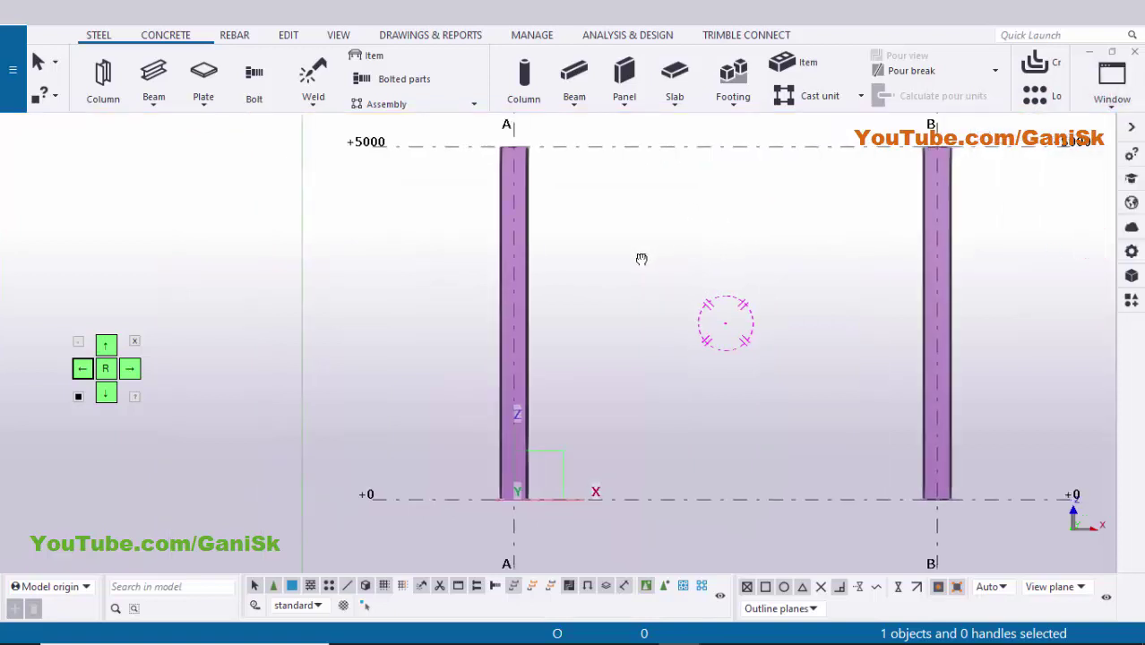
middle_drag(642, 259, 589, 316)
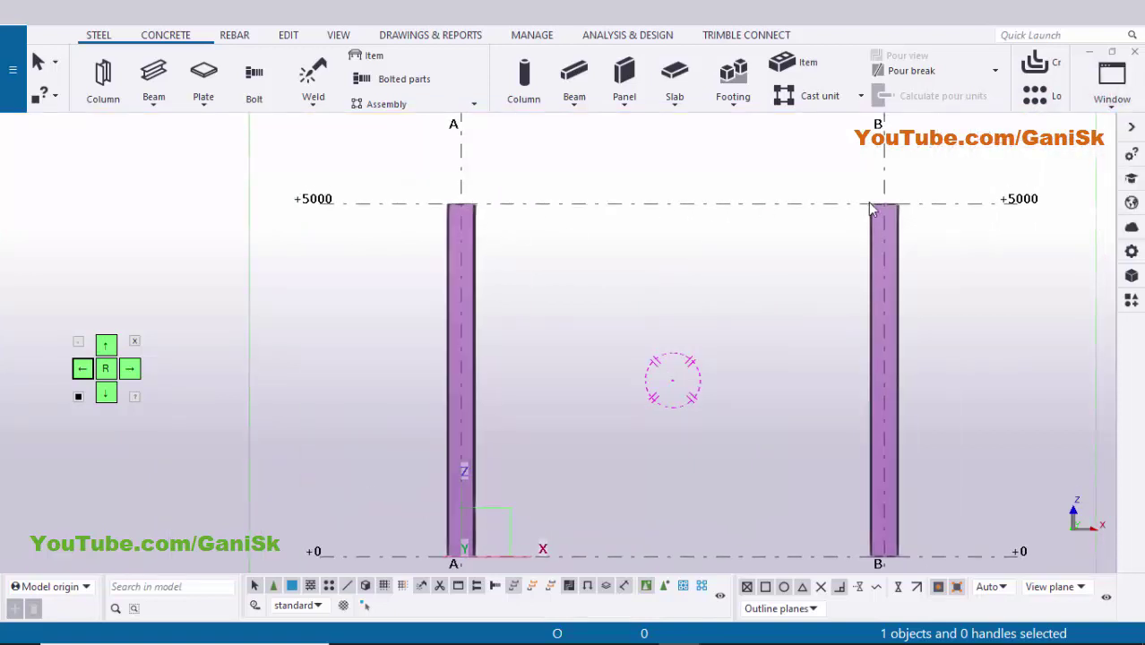
click(151, 73)
click(680, 200)
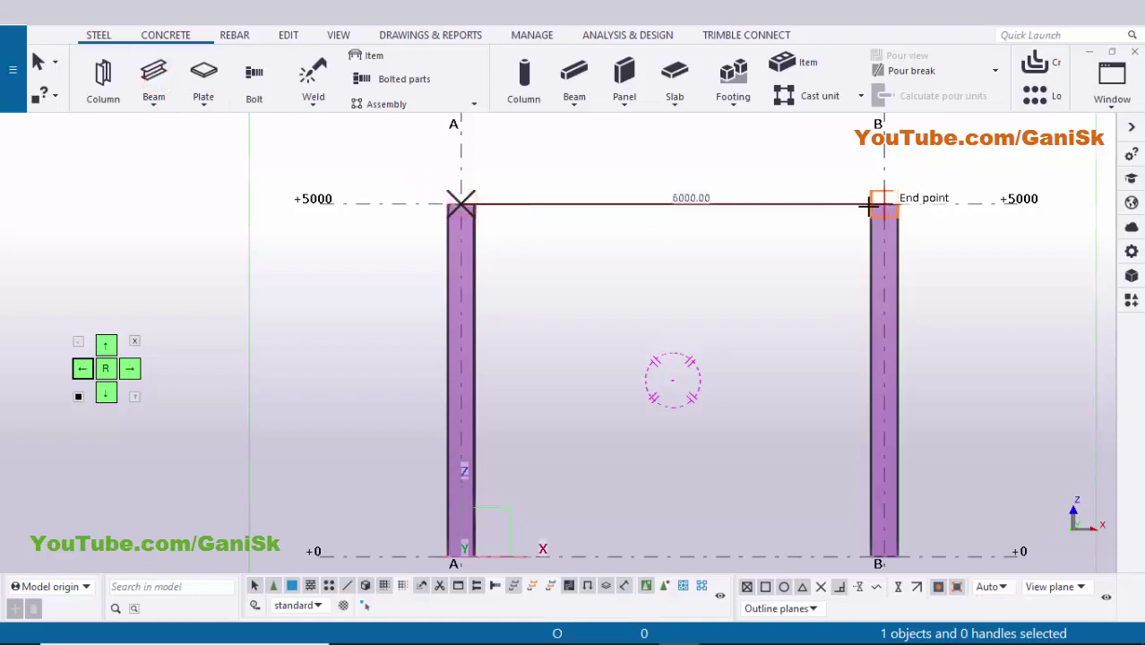
click(727, 186)
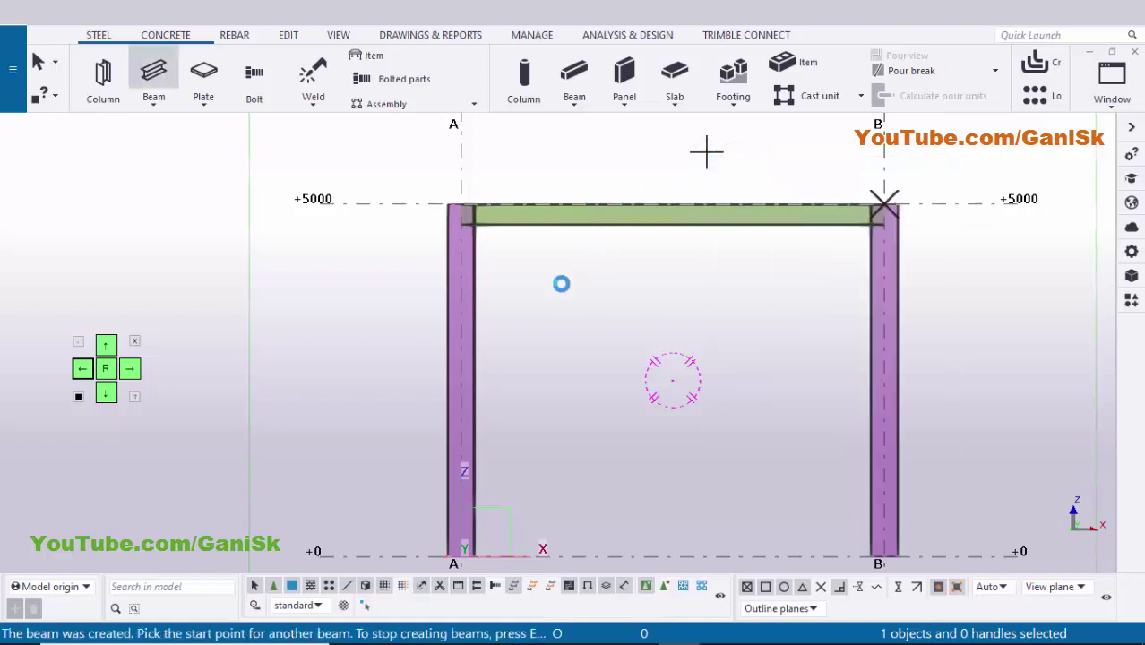
Look up the beam section in the PDF and compare it with the profile in the new beam's properties.
scroll(554, 284, up, 3)
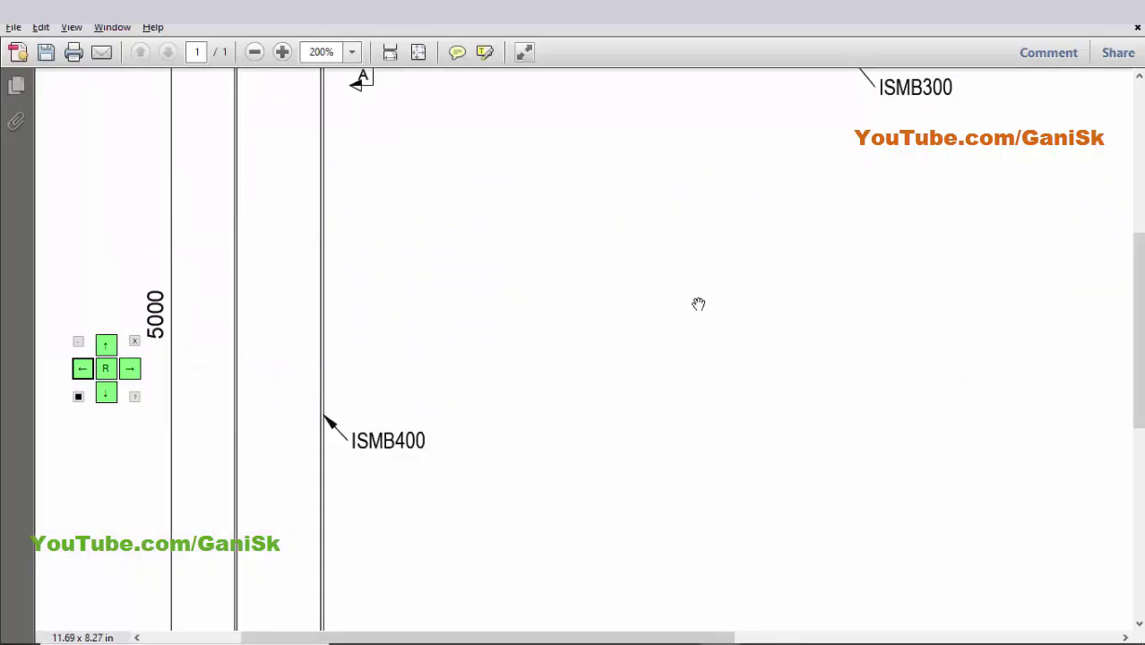
ctrl+scroll(708, 300, down, 2)
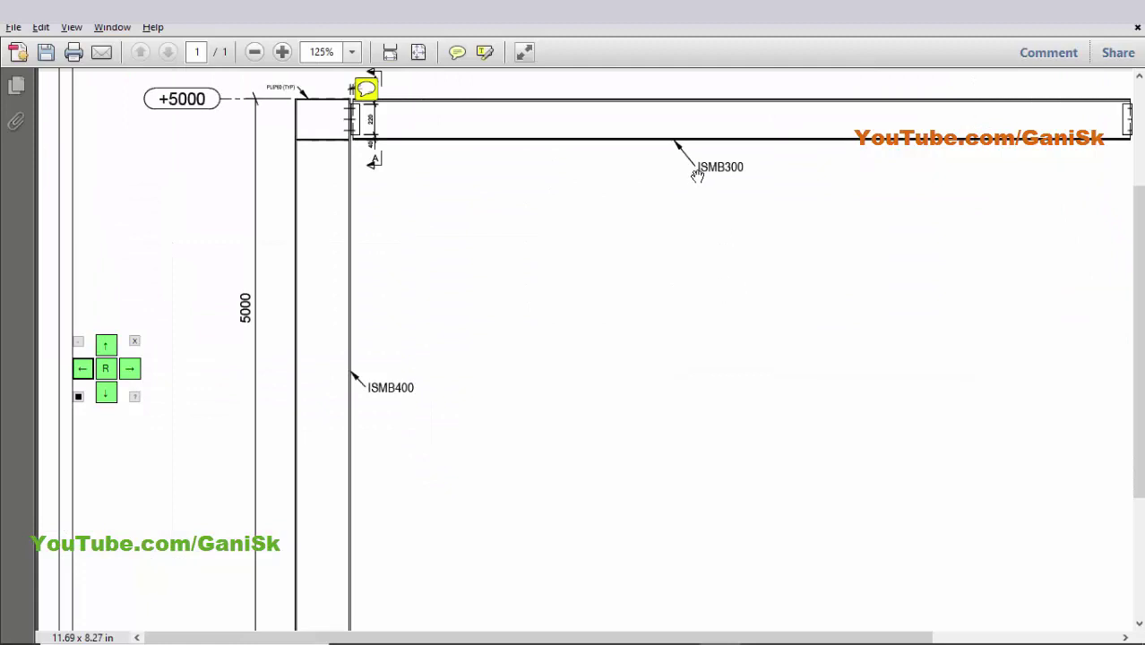
scroll(699, 174, up, 3)
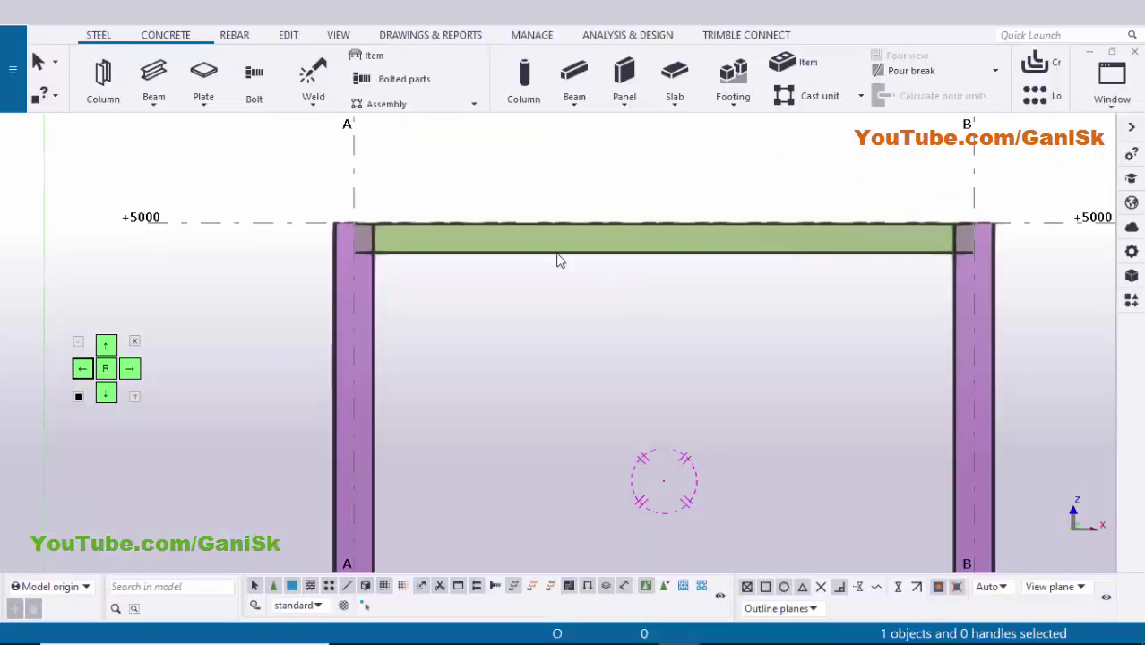
click(520, 256)
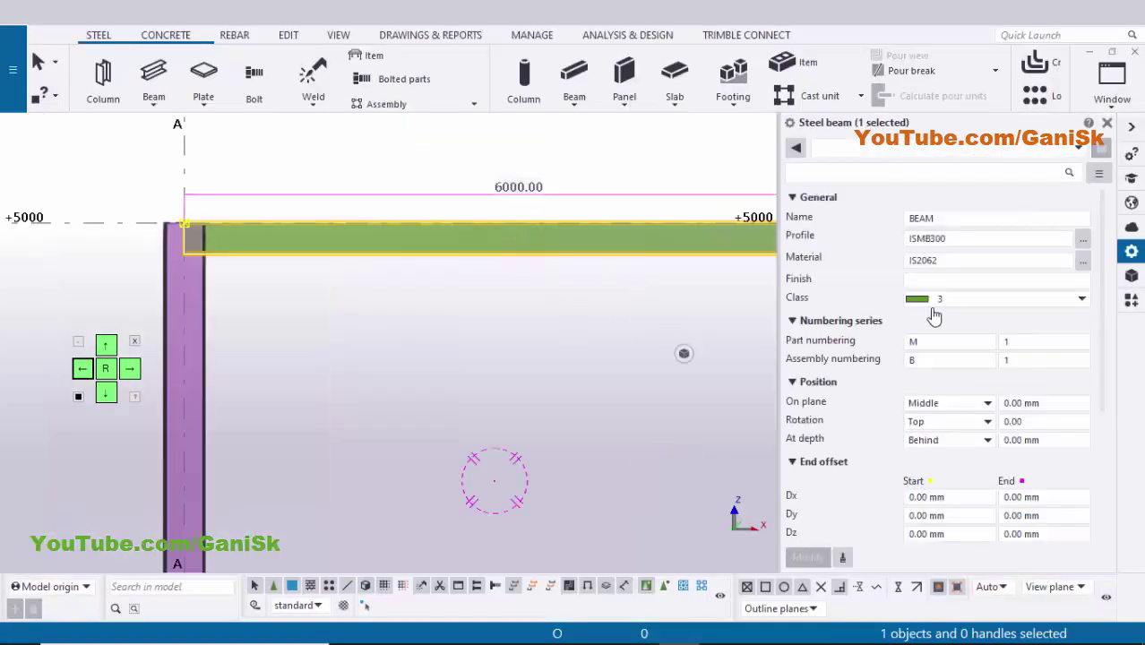
click(954, 239)
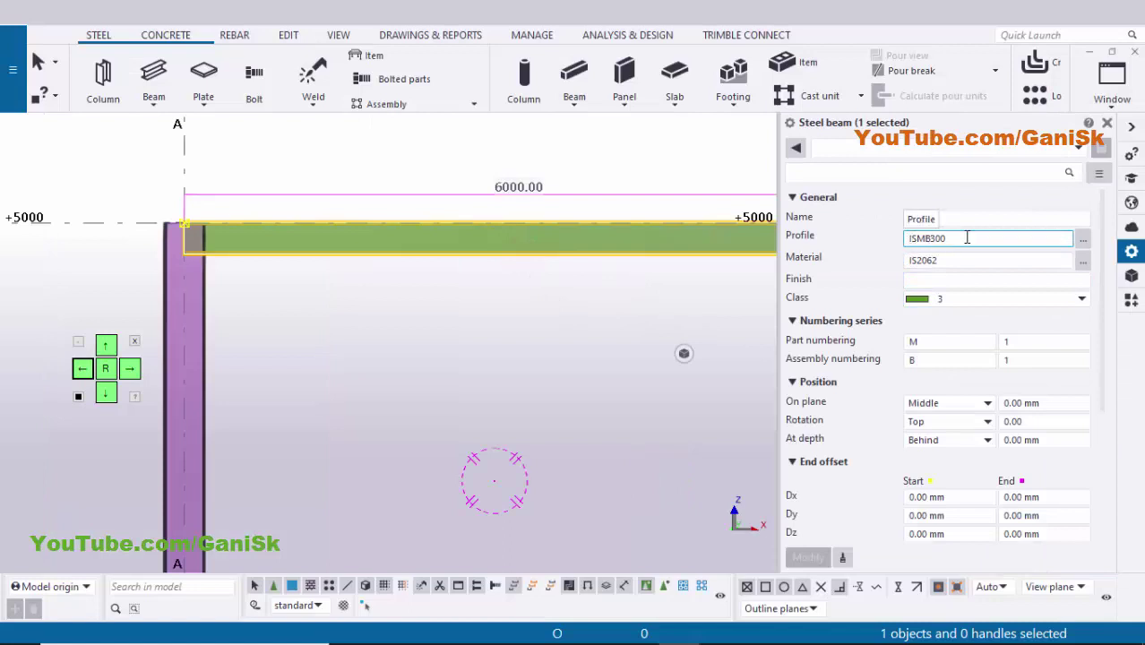
click(1107, 125)
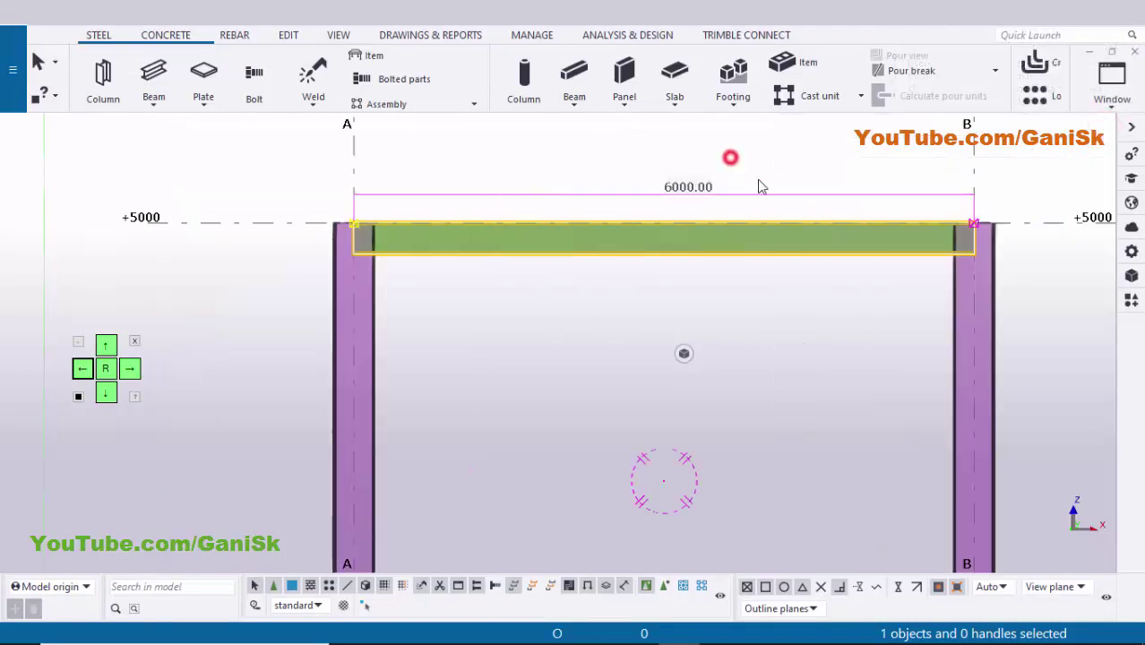
Switch to the 3d view and bring the joint between the beam and the grid A column into close view.
scroll(541, 307, down, 2)
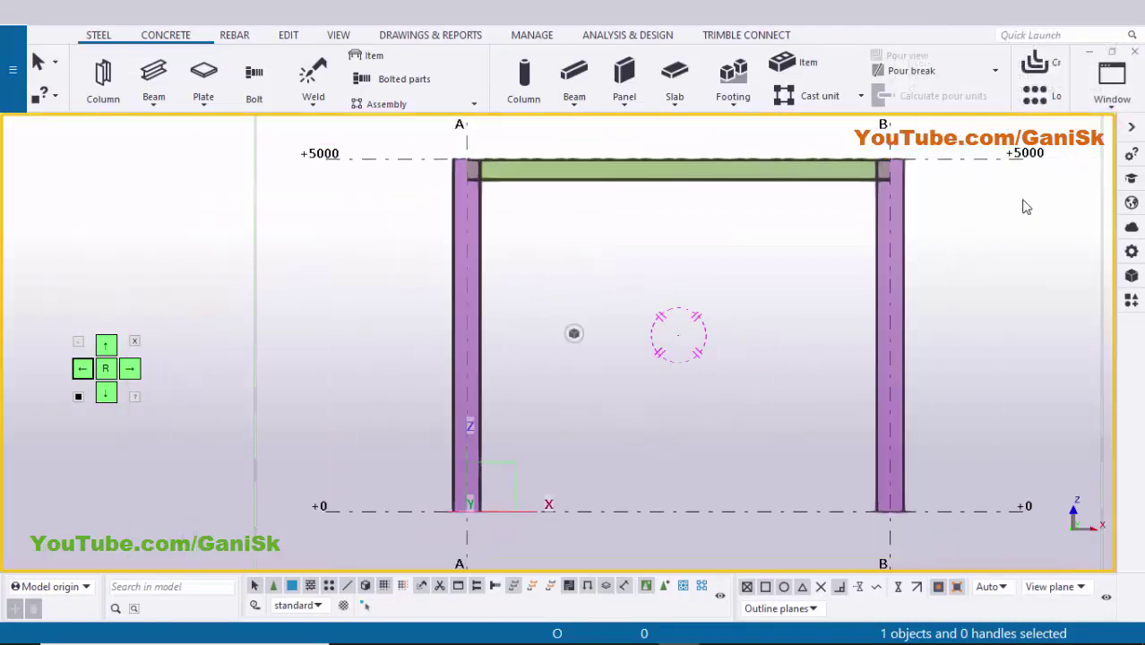
click(1111, 82)
click(1067, 225)
scroll(375, 217, up, 5)
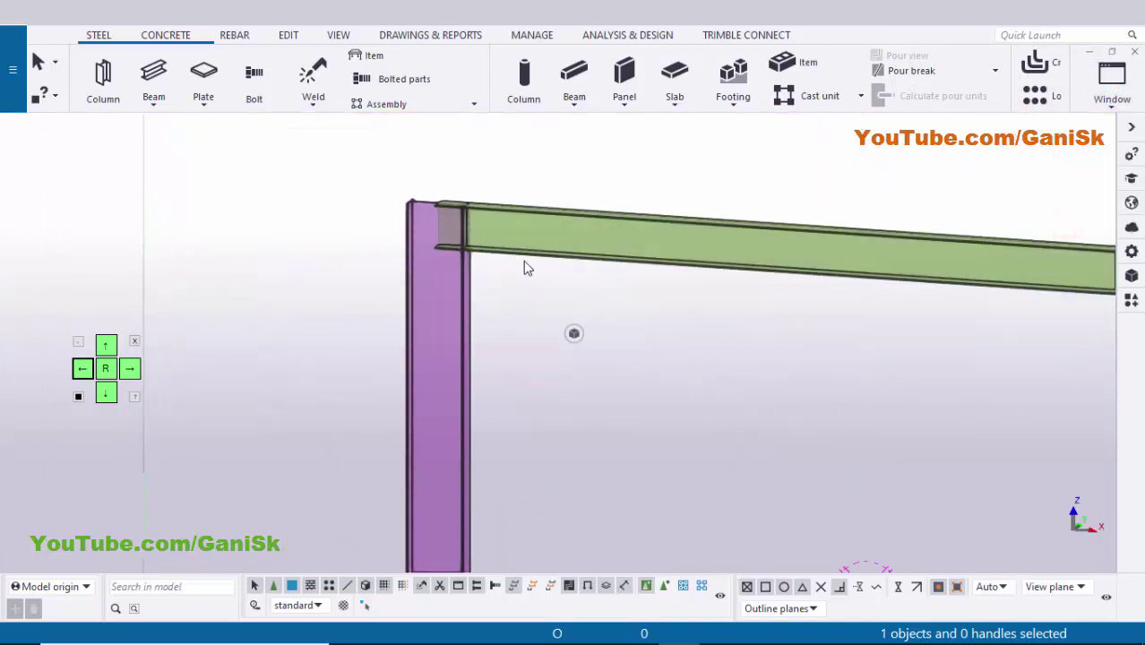
Examine the beam-to-column joint and section A-A in the PDF for the clip angle and bolt details, and return to the model.
key(alt+Tab)
scroll(356, 279, up, 1)
ctrl+scroll(359, 285, up, 5)
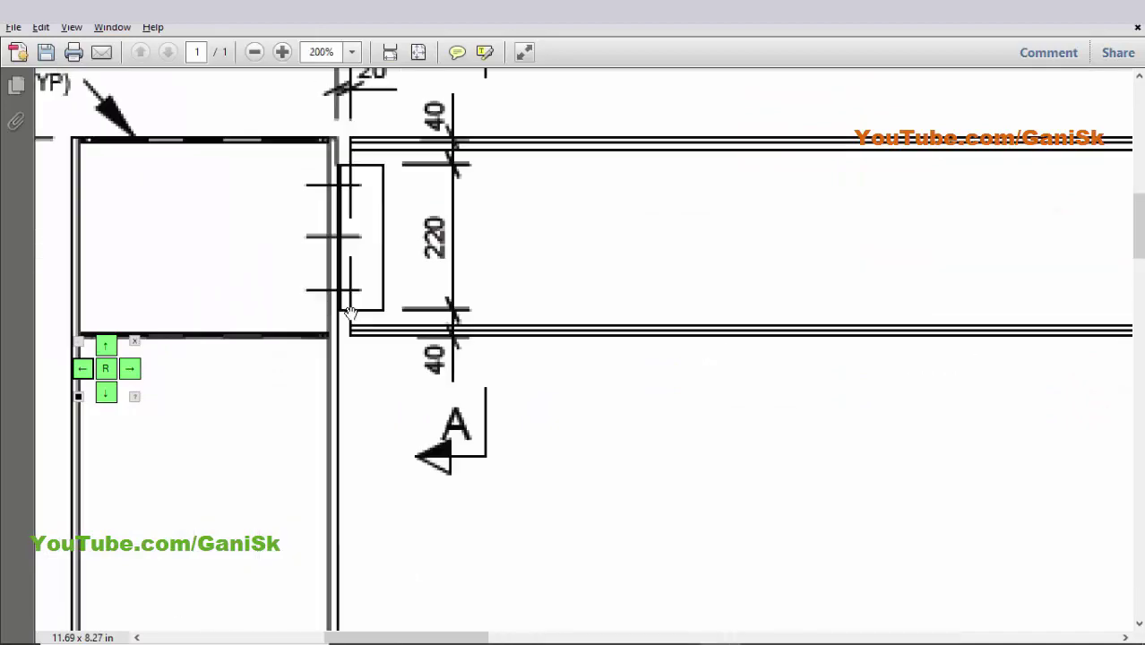
ctrl+scroll(376, 298, down, 4)
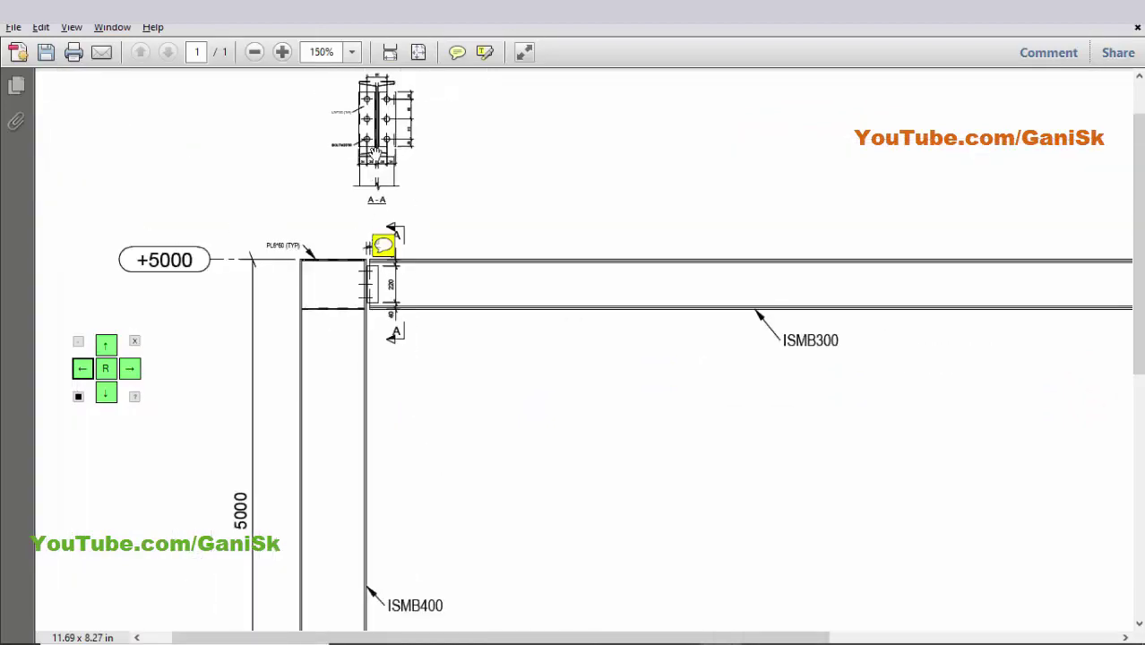
ctrl+scroll(376, 145, up, 2)
drag(409, 141, 410, 210)
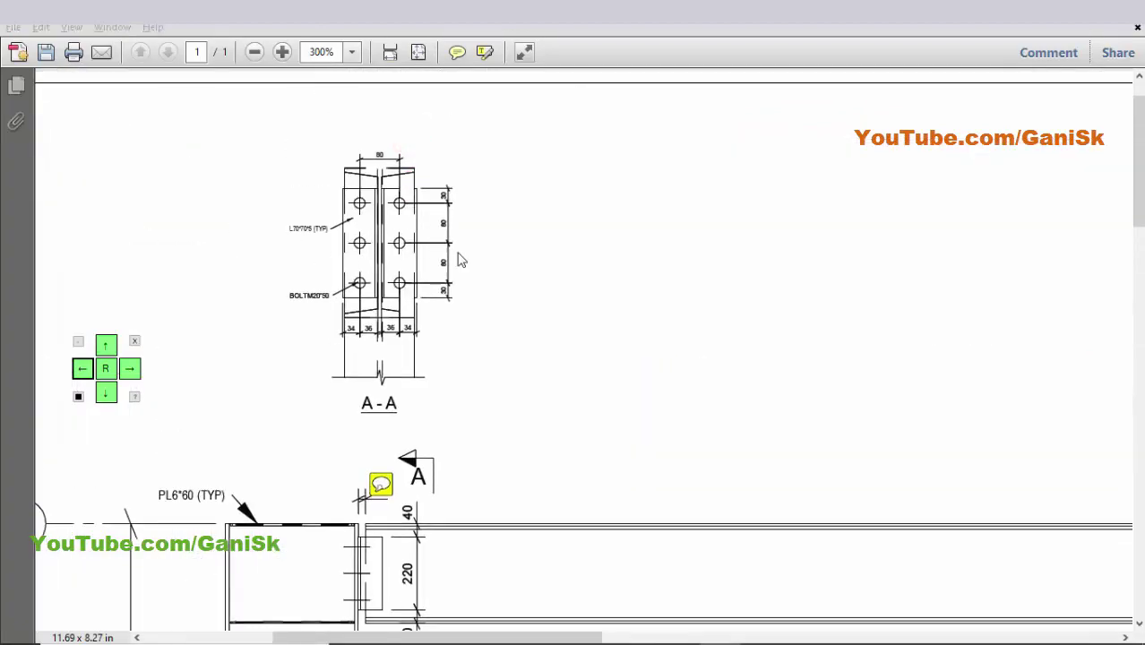
key(alt+Tab)
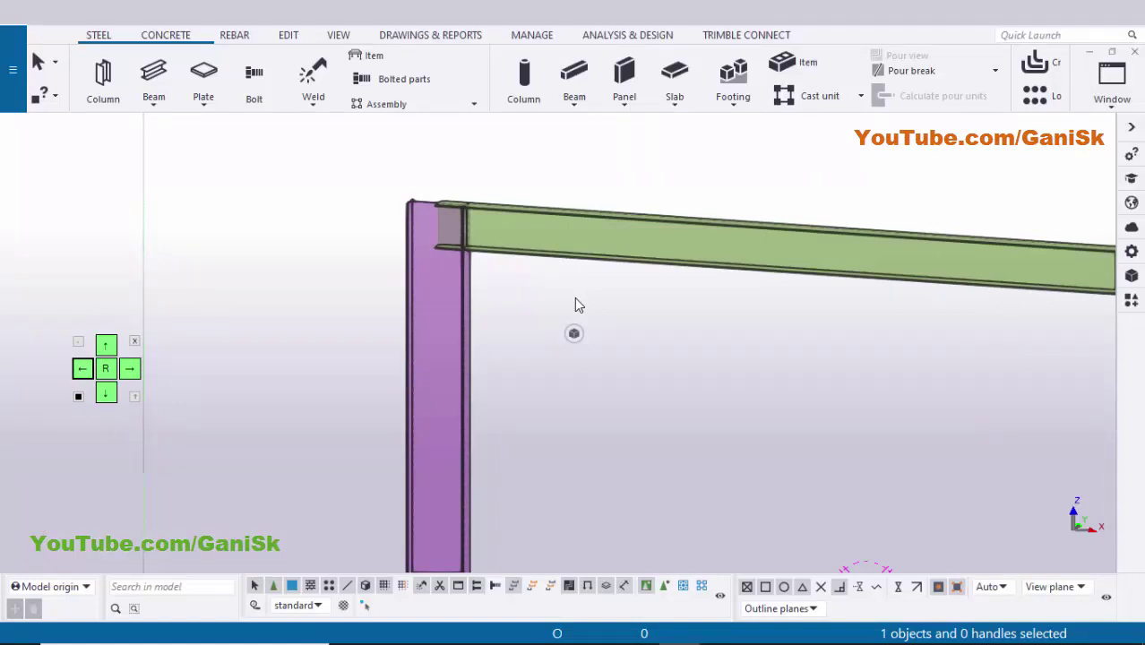
Find component 141 in the component catalog and apply Clip angle (141) with the grid A column as main part and the beam as secondary part.
key(ctrl+f)
click(897, 172)
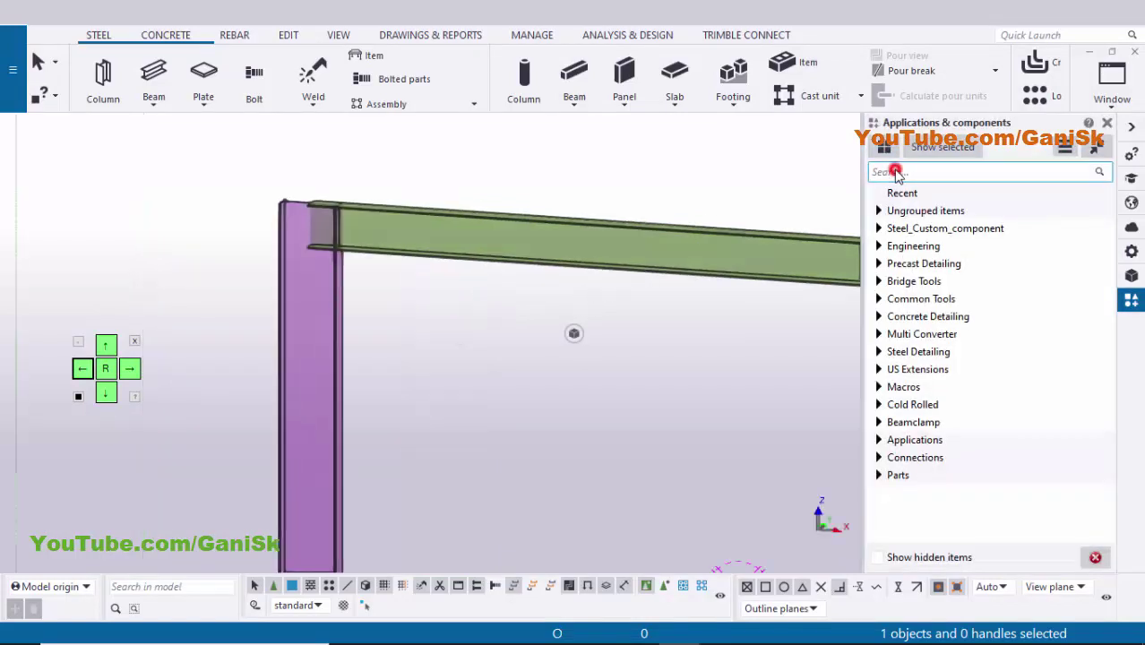
text(1)
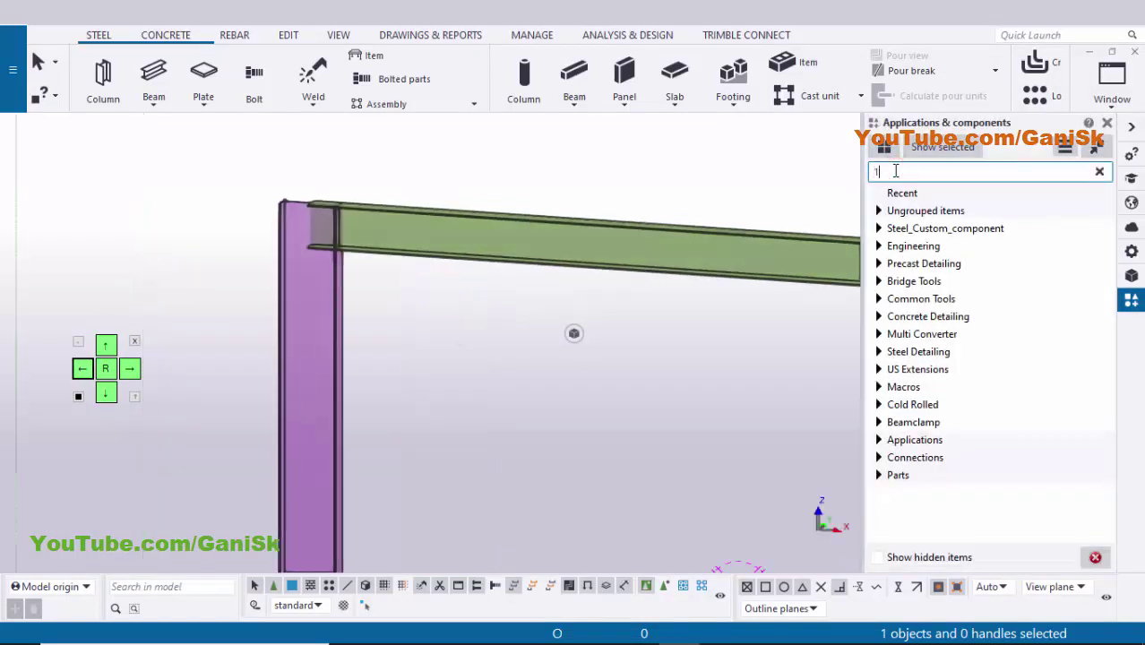
text(41)
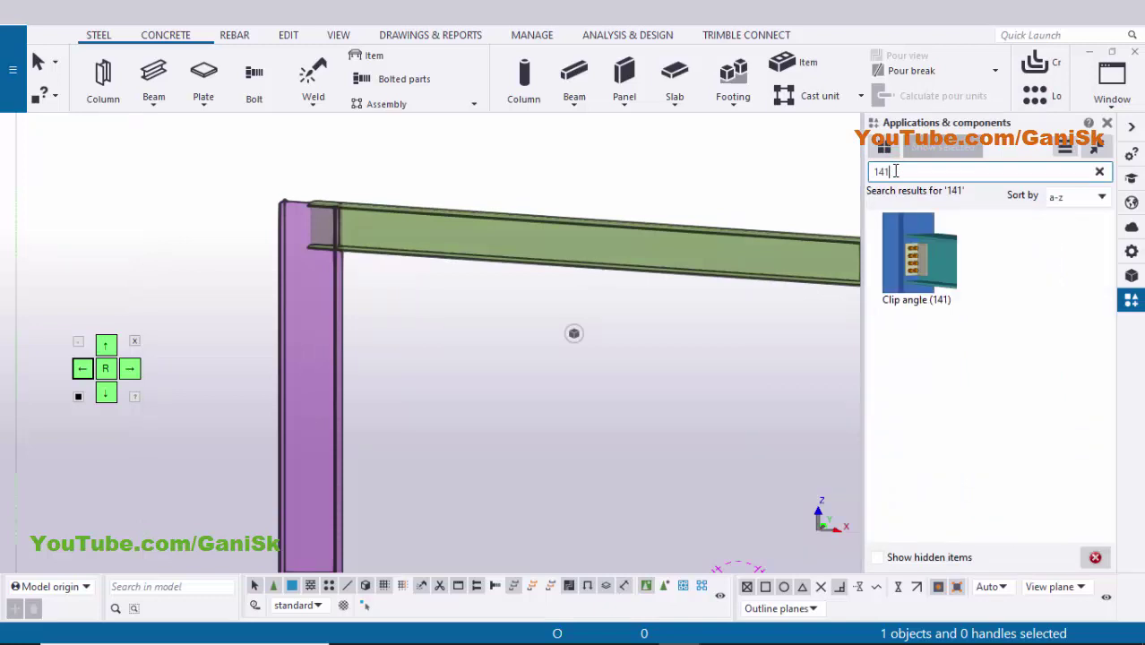
click(923, 258)
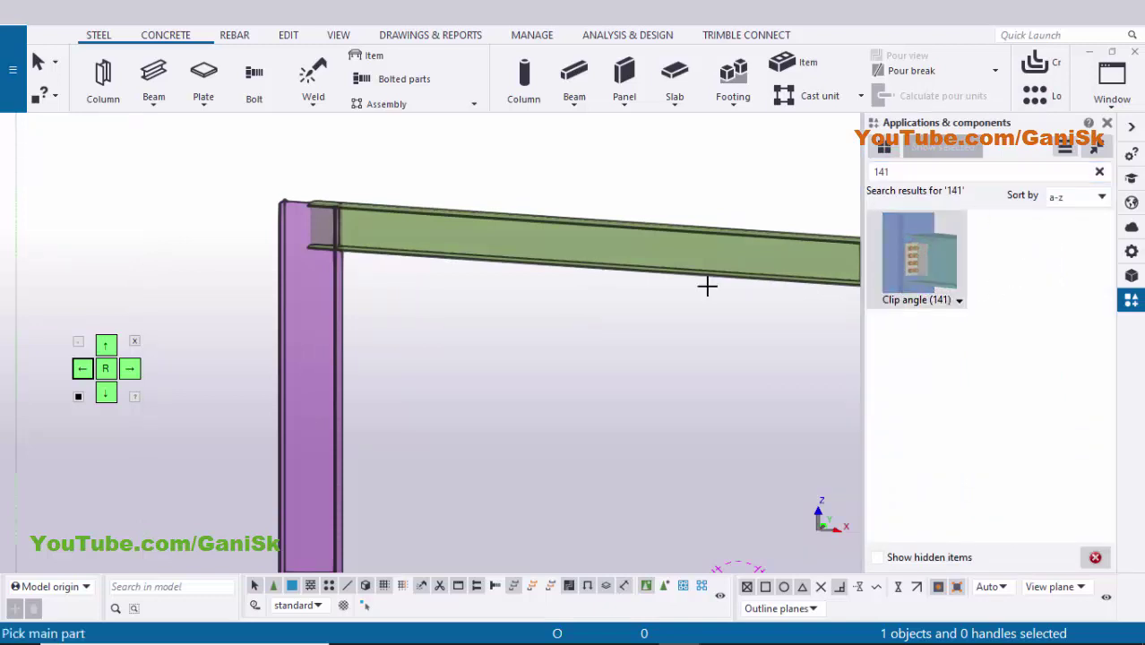
click(336, 326)
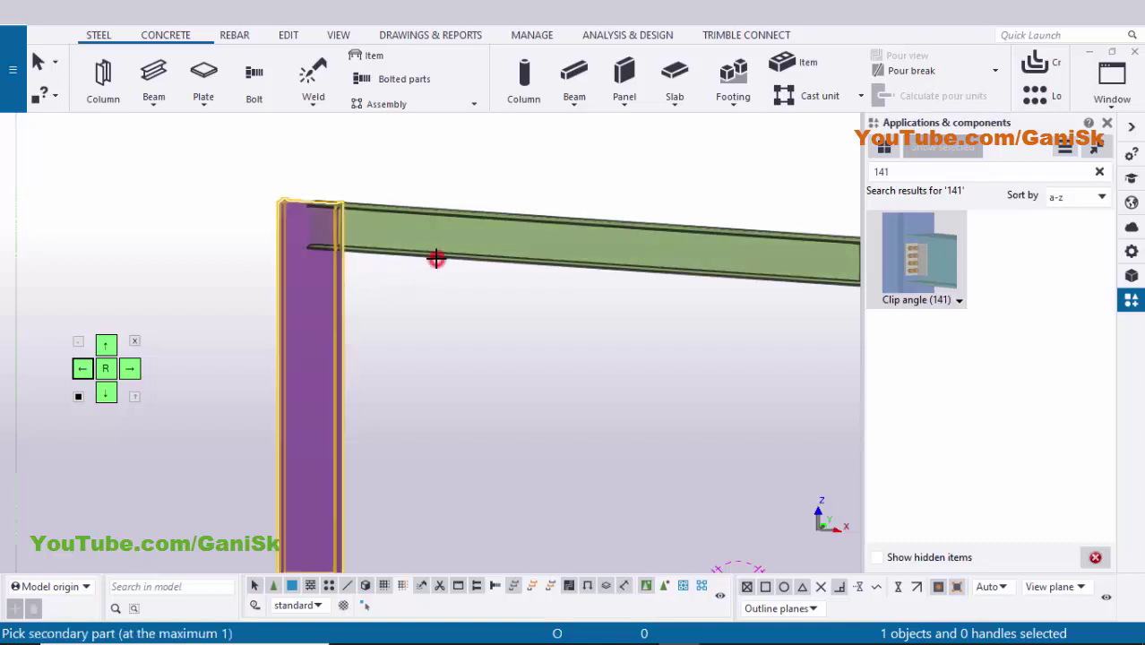
click(435, 258)
scroll(344, 256, up, 3)
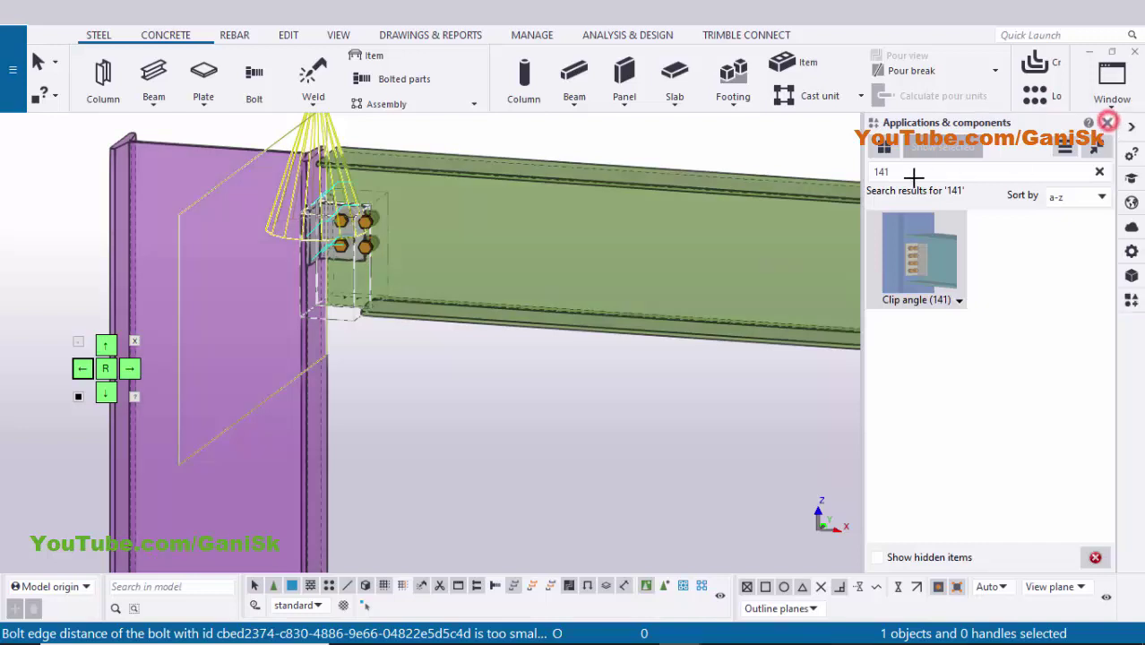
click(1107, 122)
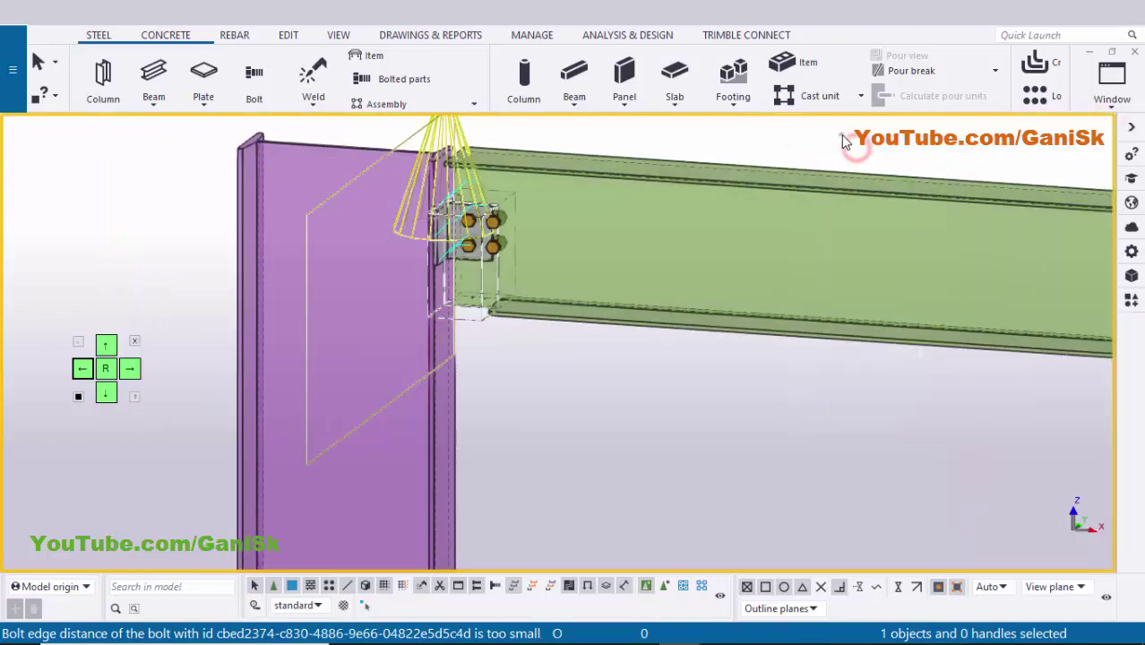
Show the parts as solid in the 3d view and open the properties of the clip angle connection at the grid A column.
right_click(842, 141)
click(892, 229)
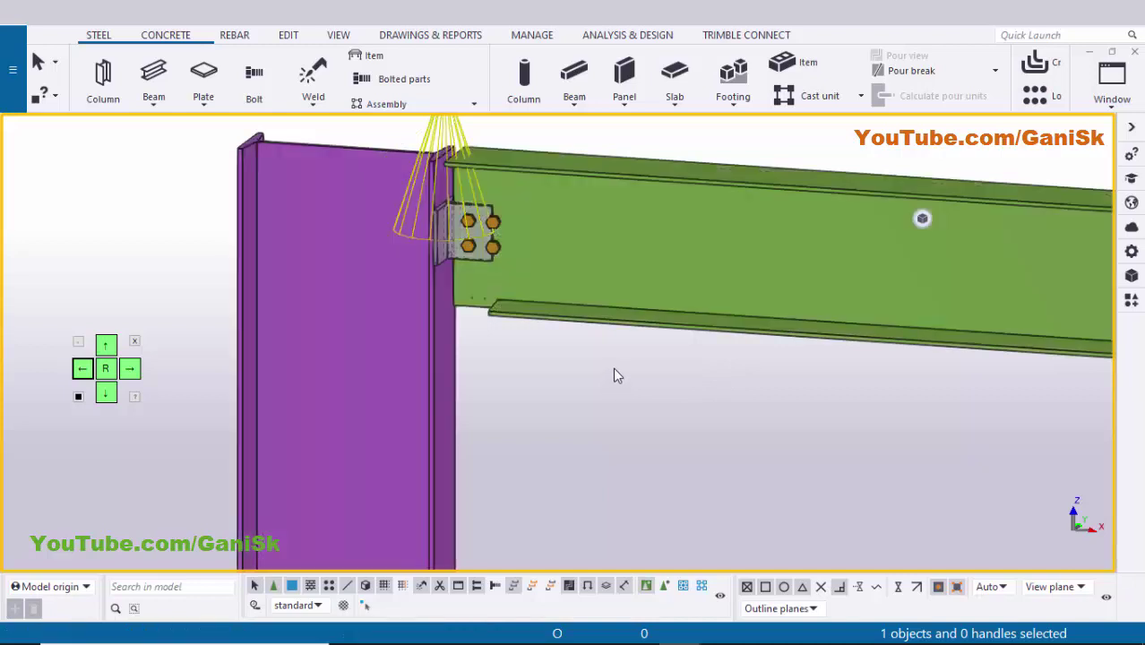
scroll(592, 267, up, 3)
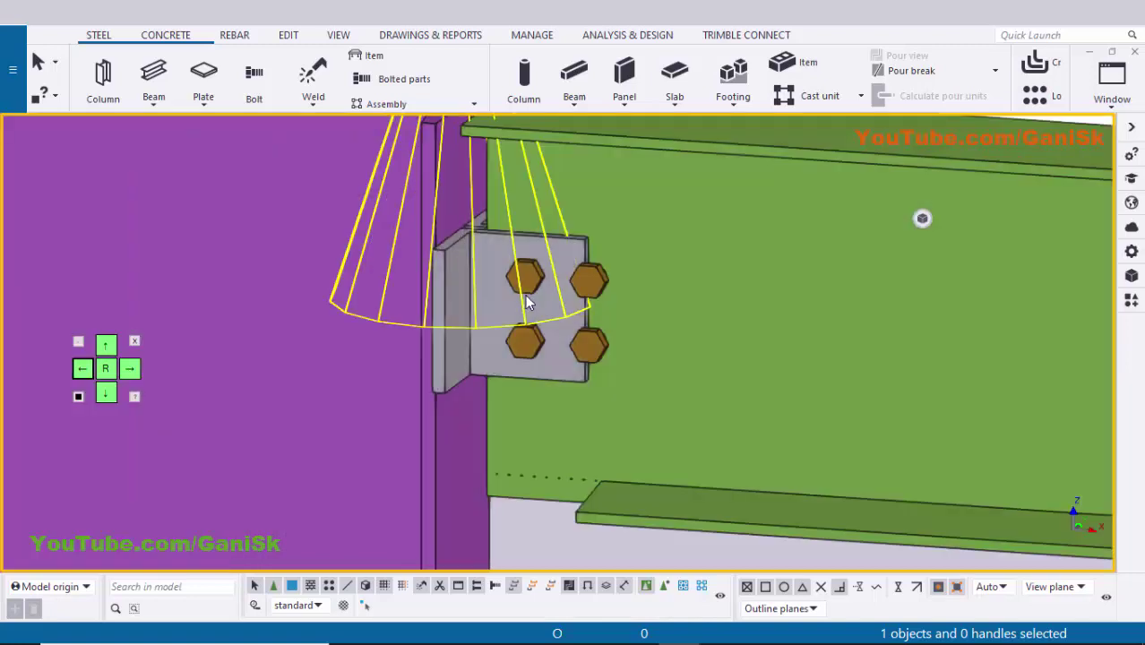
scroll(542, 251, down, 2)
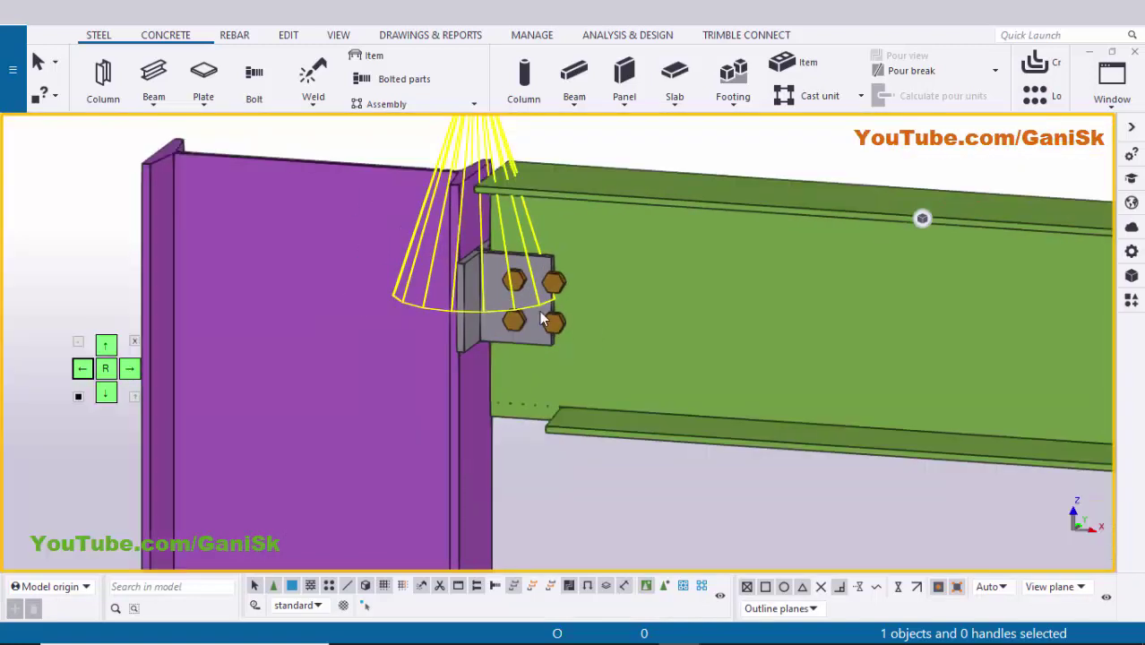
scroll(516, 310, up, 2)
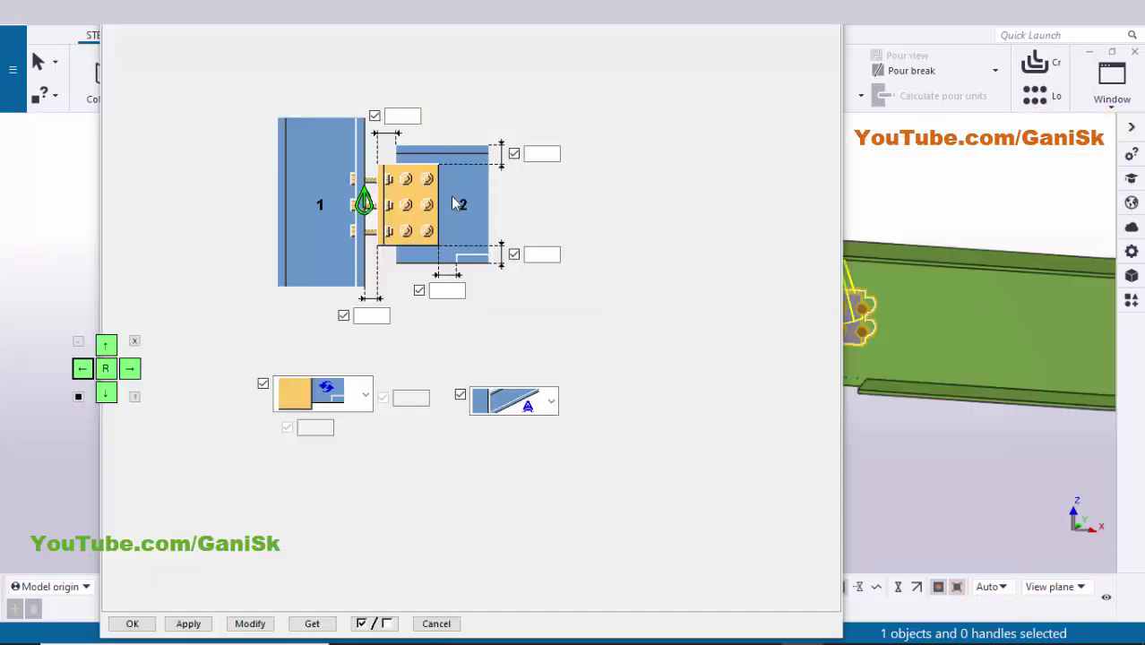
Reposition the clip angle settings dialog so that its page headings and the connection in the model are both in view.
click(642, 252)
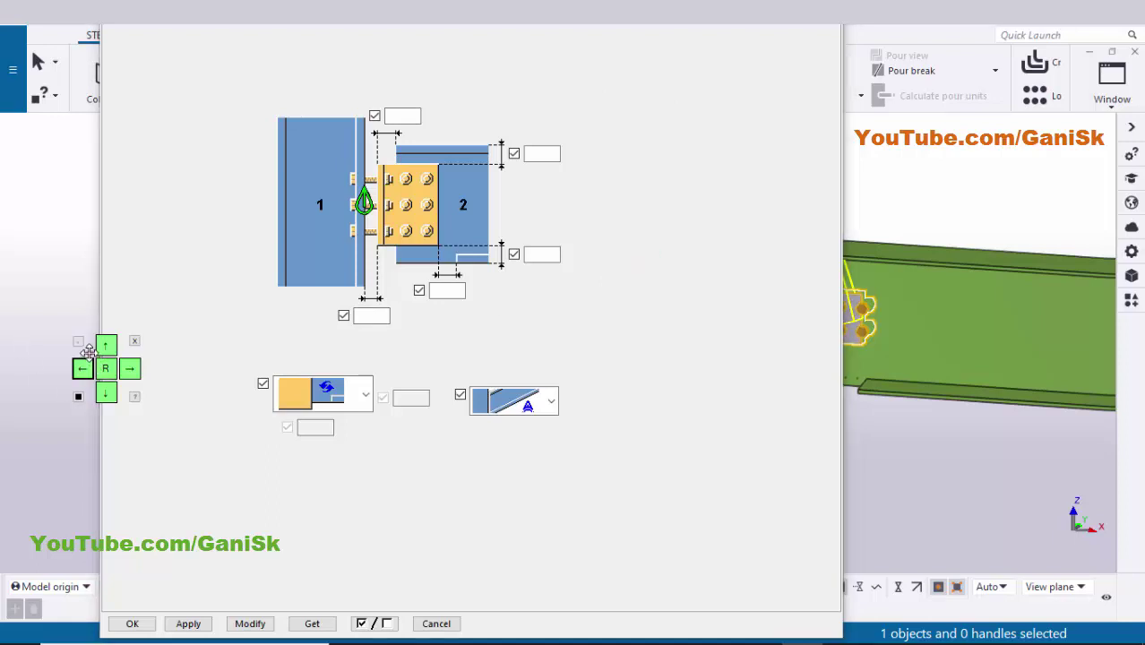
drag(89, 351, 50, 331)
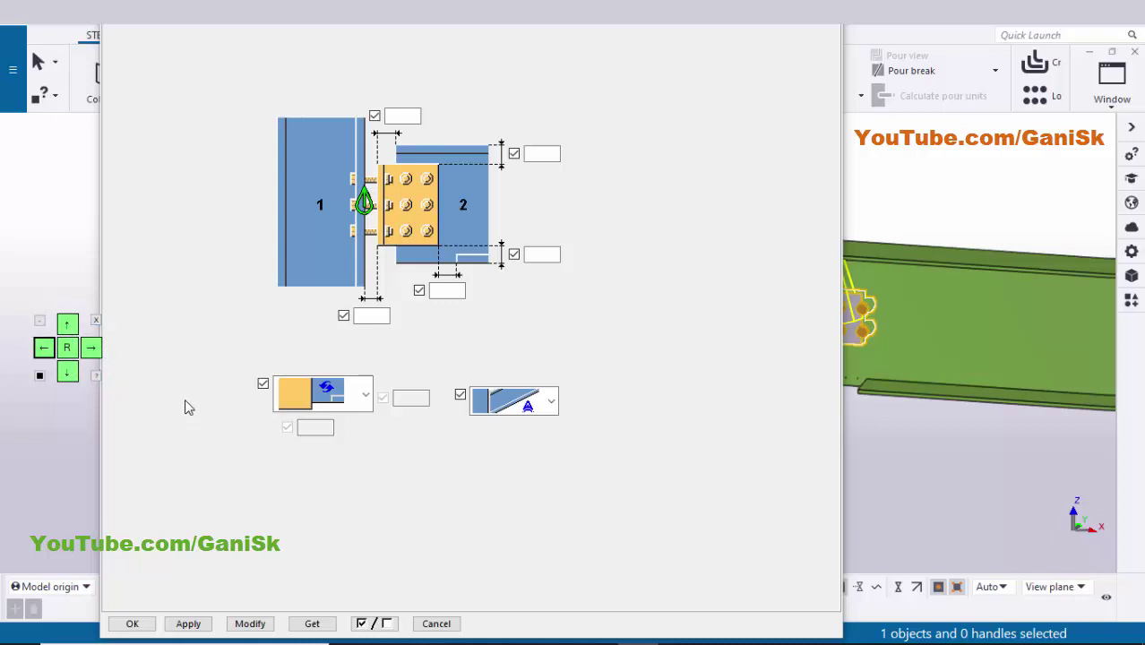
click(204, 285)
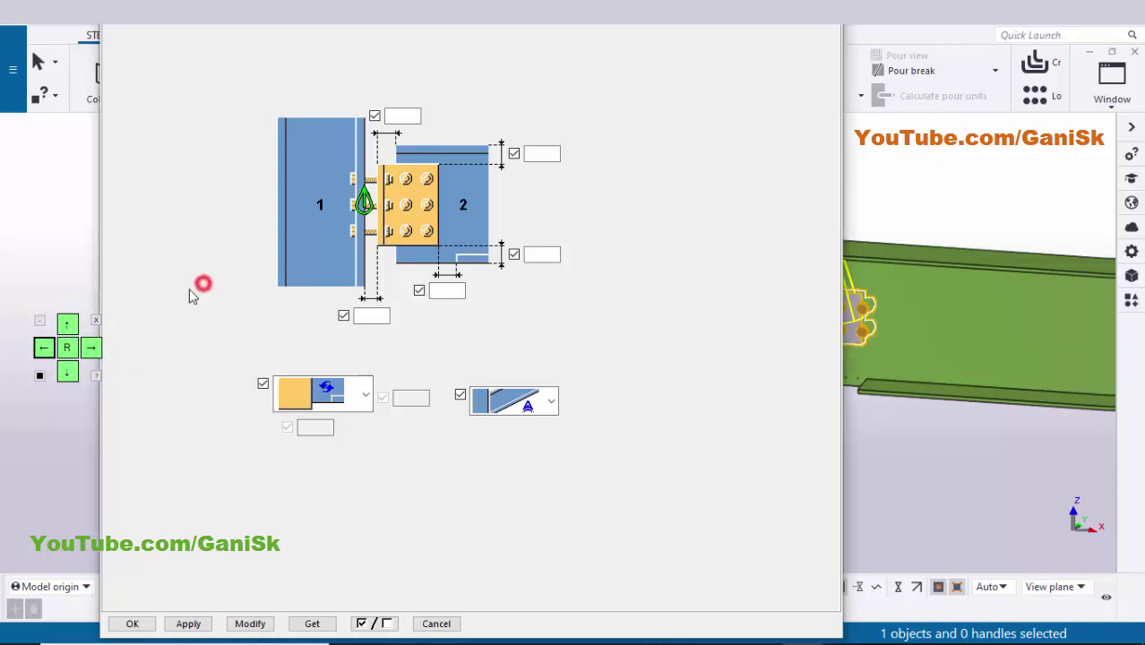
click(66, 371)
click(66, 371)
click(67, 324)
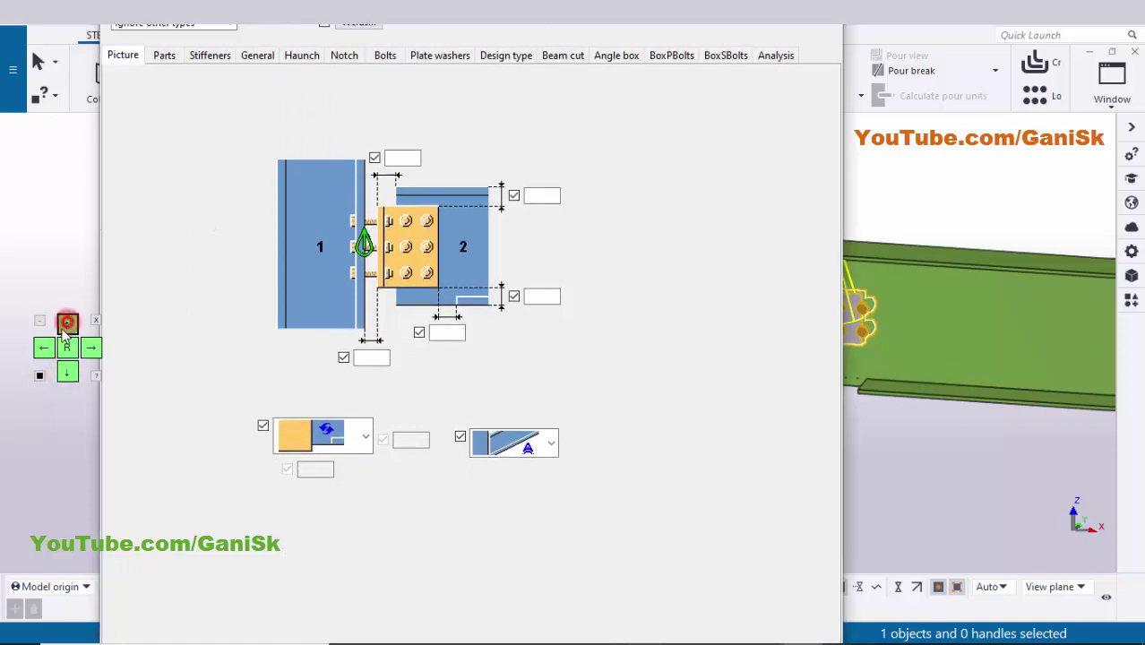
click(43, 348)
click(91, 348)
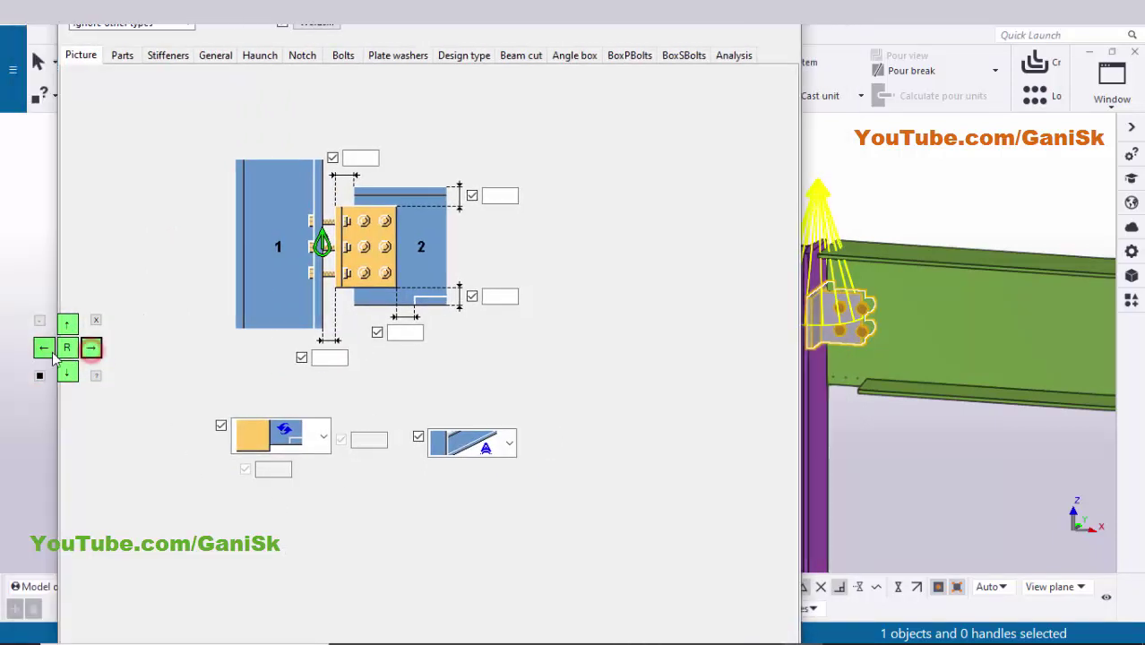
click(45, 350)
scroll(928, 372, up, 3)
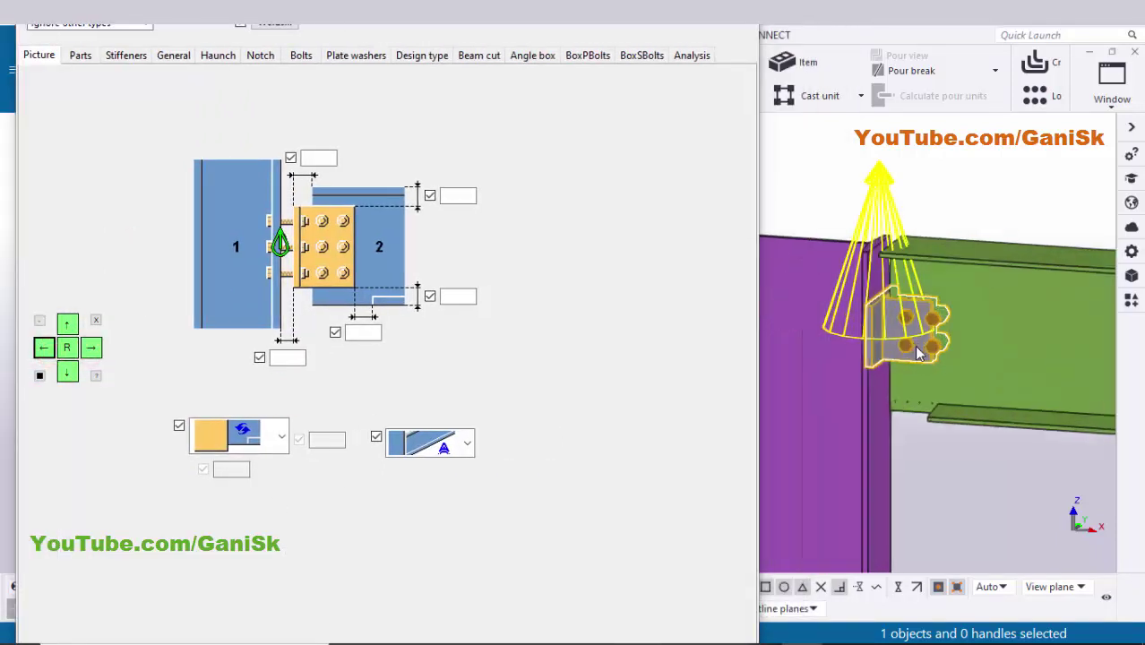
Switch to the PDF to check the beam-to-column gap dimension and its comment note, and return to the model.
scroll(917, 347, up, 1)
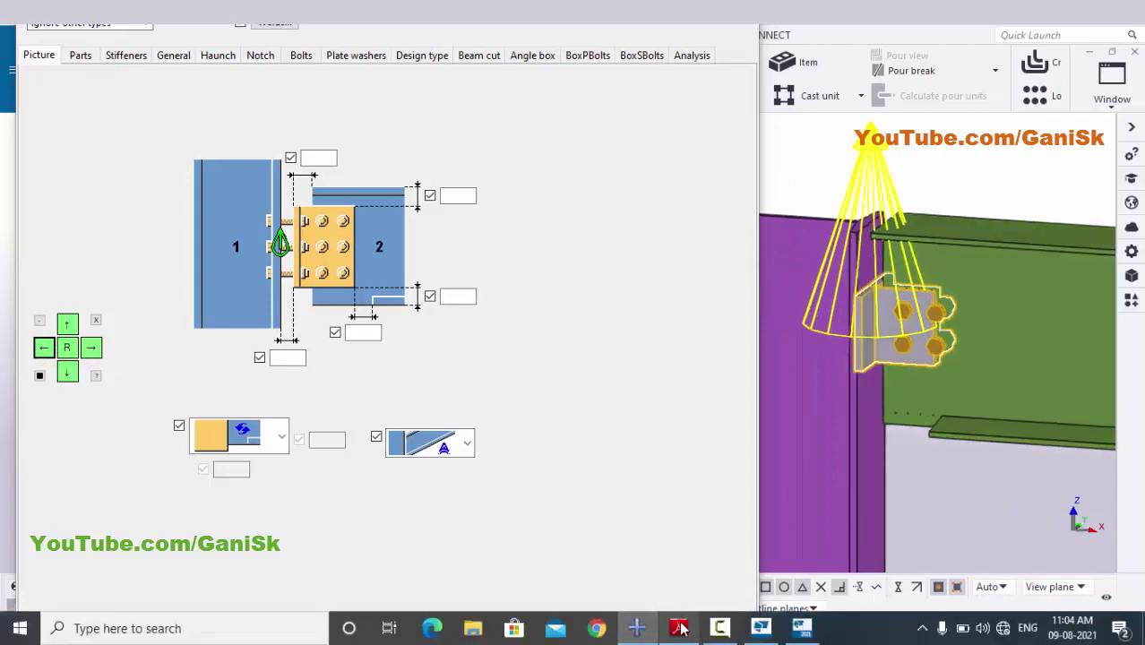
click(680, 628)
scroll(403, 390, down, 3)
ctrl+scroll(378, 309, up, 2)
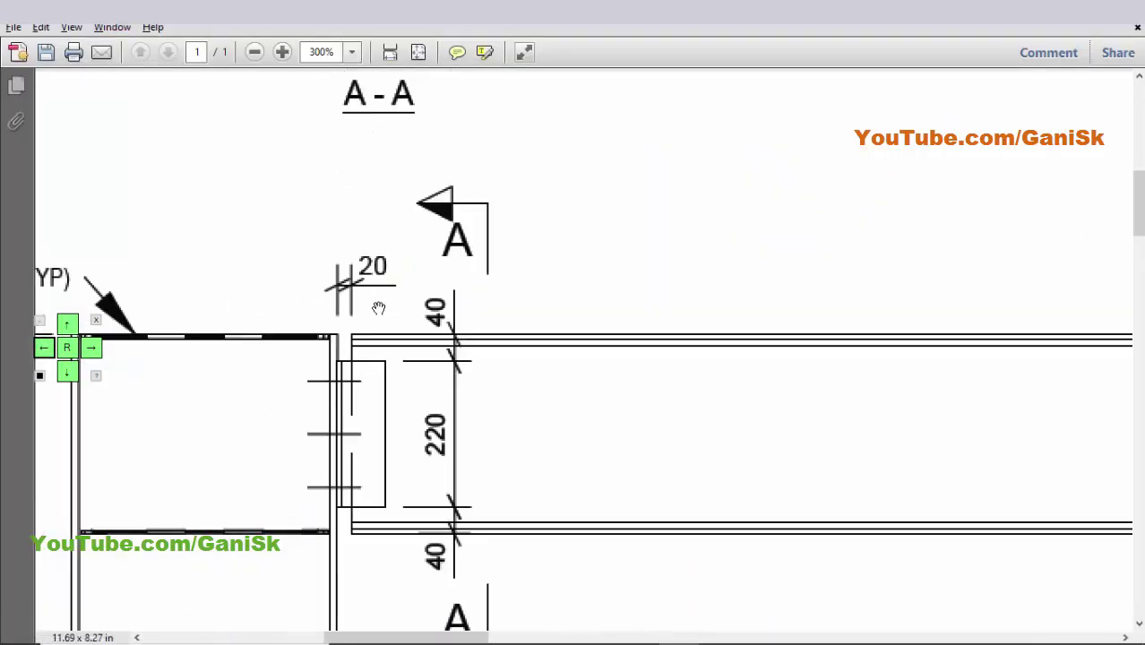
ctrl+scroll(378, 309, up, 5)
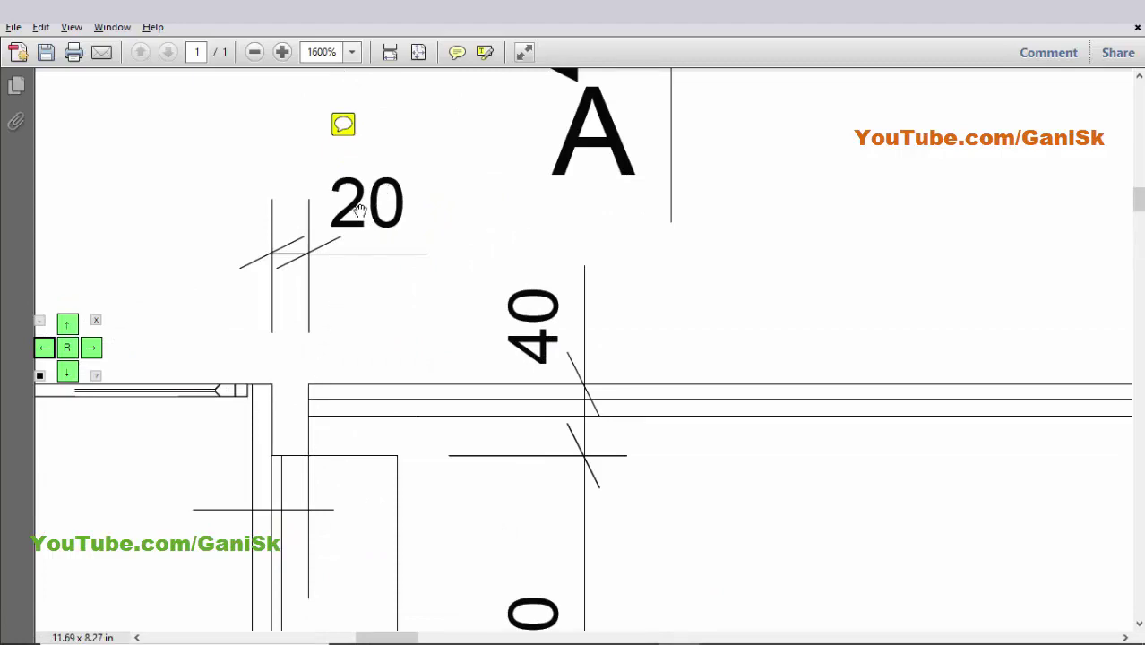
mouse_move(347, 132)
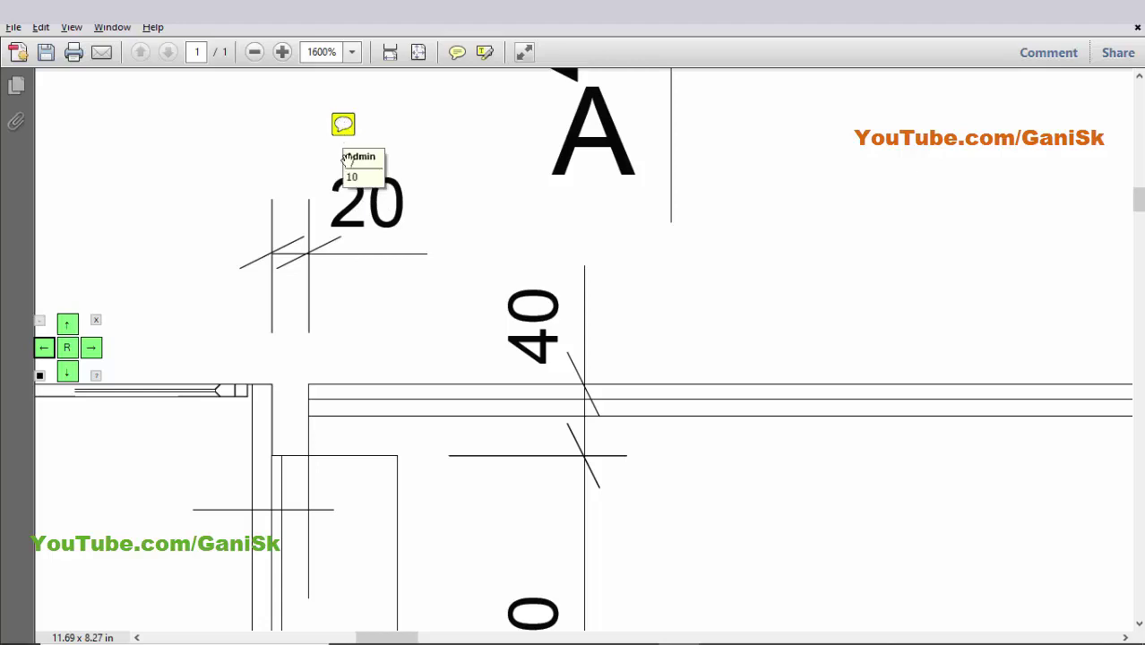
click(607, 637)
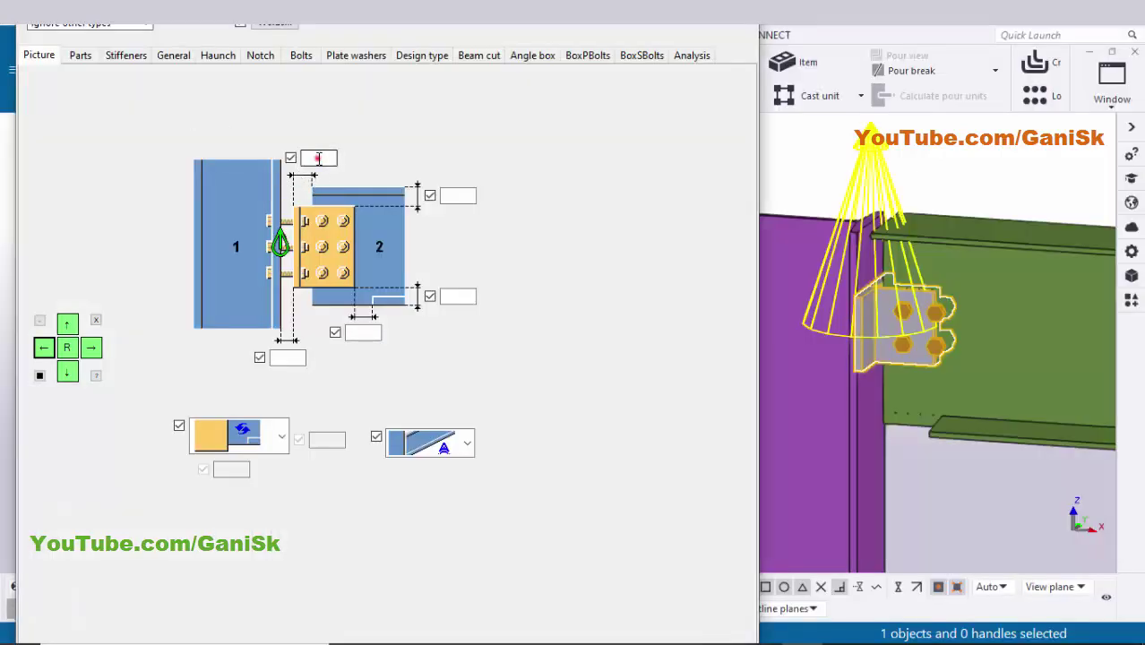
Set the gap between the column flange and the beam end to 10 mm, modify the connection and close its settings.
click(318, 158)
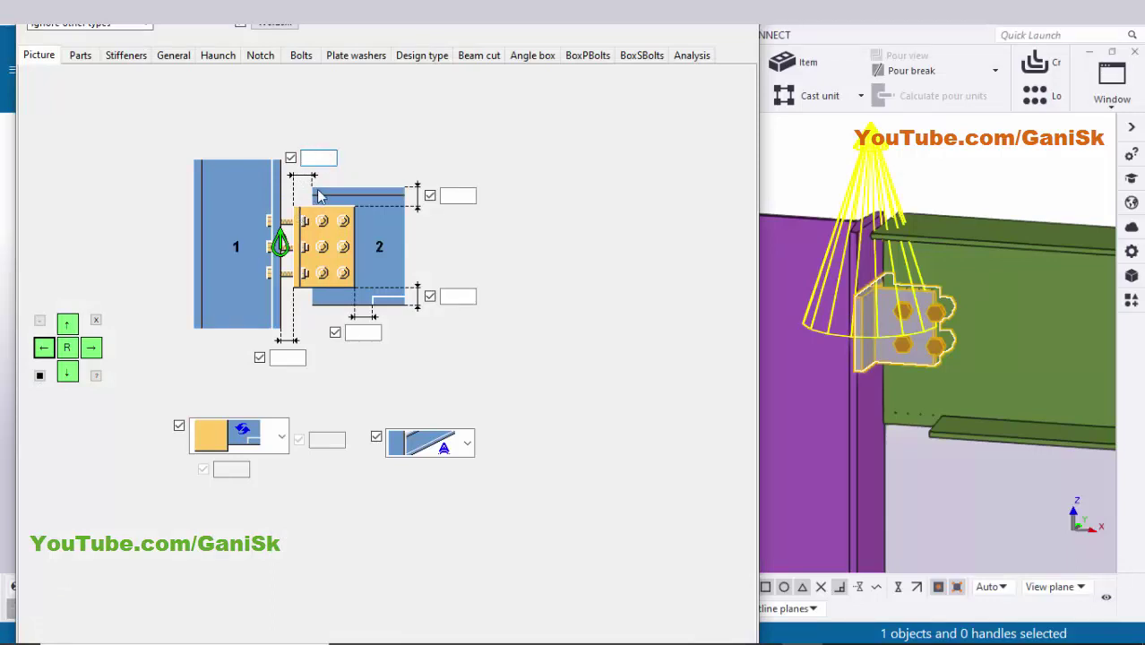
click(316, 160)
scroll(856, 255, up, 5)
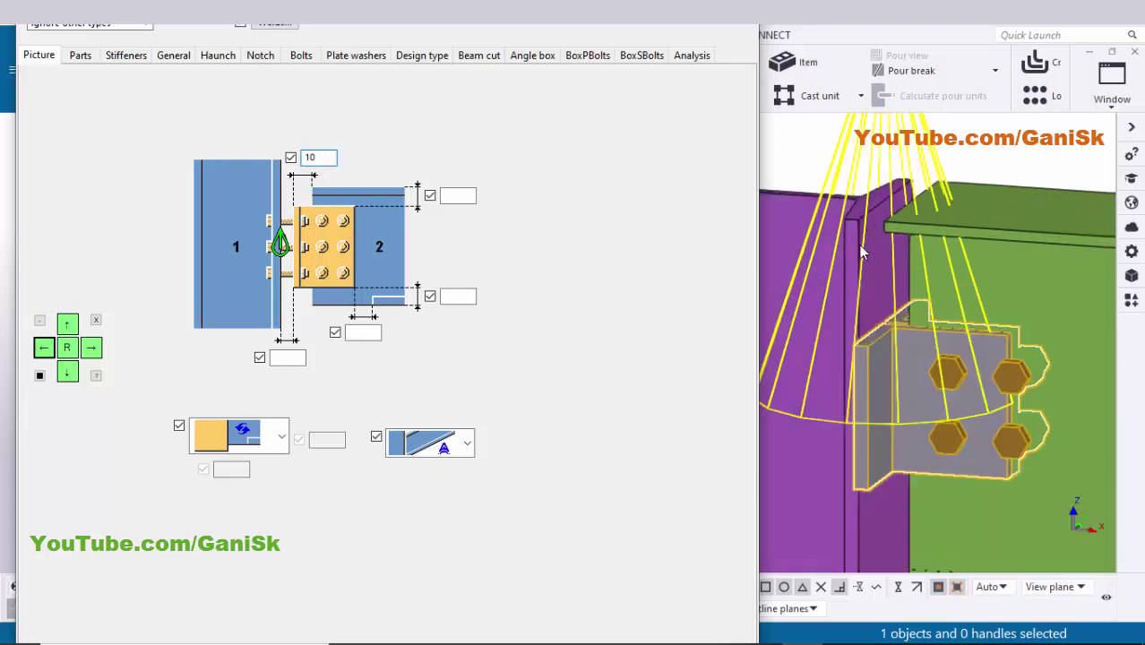
click(67, 324)
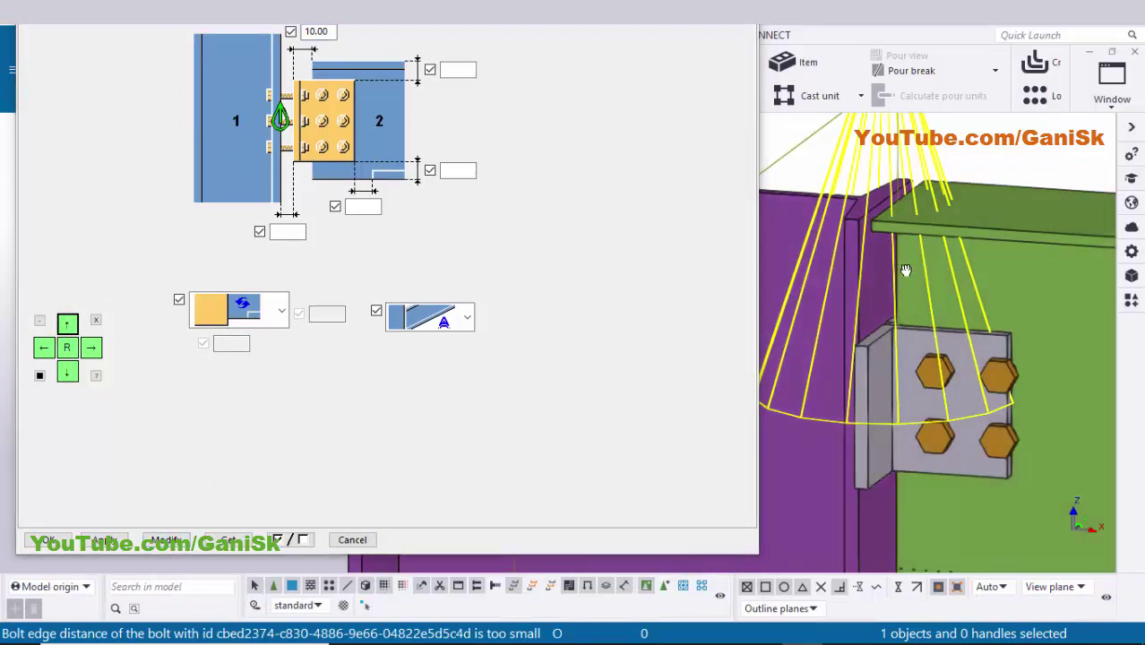
middle_drag(905, 271, 817, 358)
scroll(825, 307, down, 1)
middle_drag(894, 322, 979, 308)
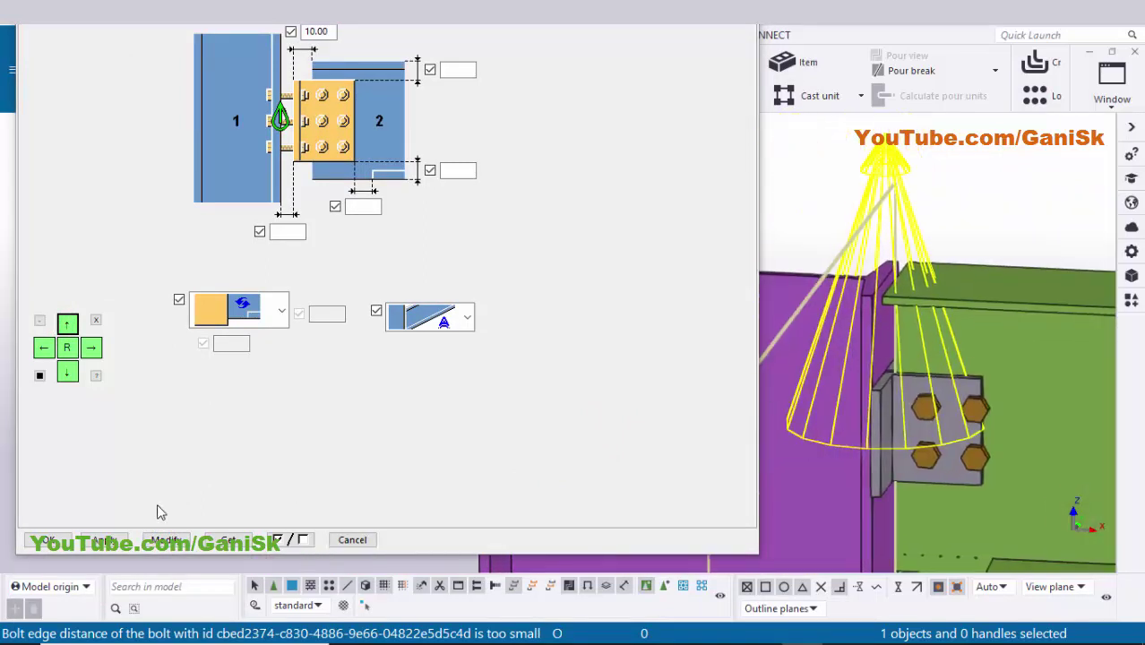
click(170, 540)
click(121, 540)
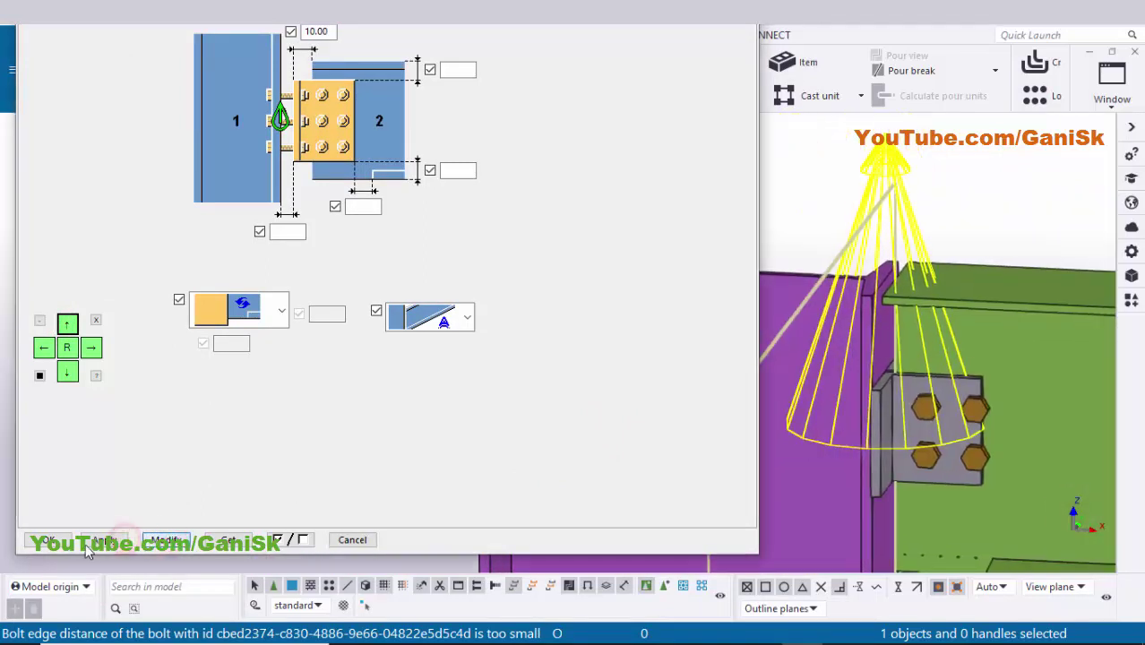
click(49, 541)
click(272, 542)
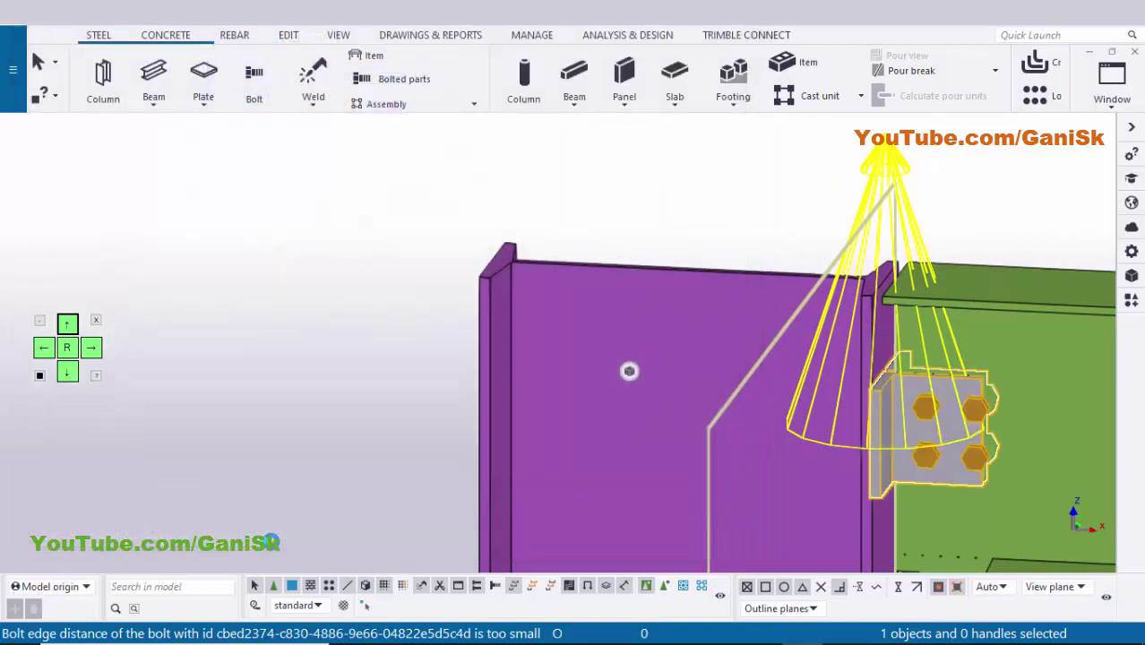
Redraw the 3d view and examine the beam end gap and the clip angle at the column joint.
right_click(303, 337)
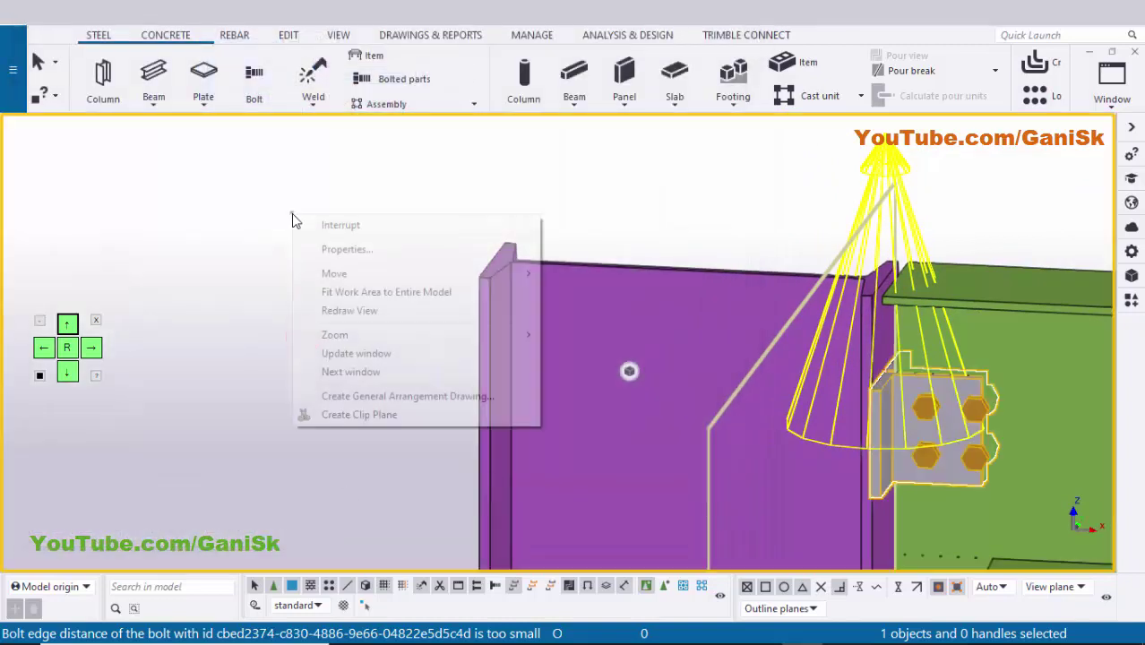
click(344, 308)
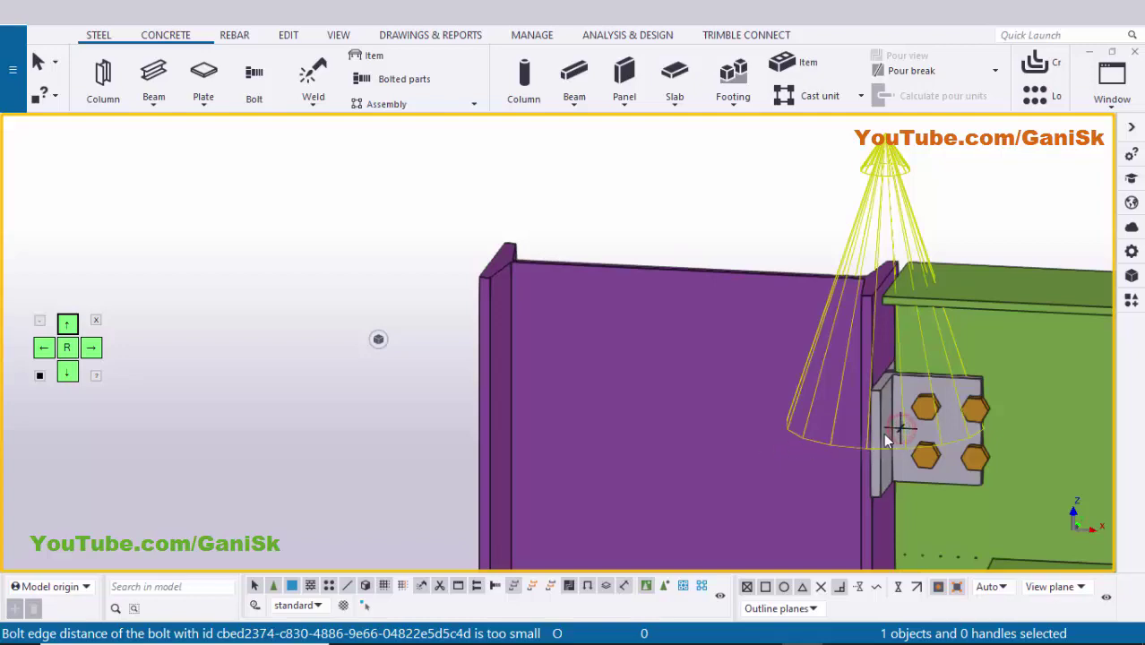
mouse_move(818, 434)
ctrl+middle_down()
mouse_move(803, 435)
mouse_move(998, 428)
mouse_move(645, 423)
mouse_move(887, 426)
mouse_move(836, 426)
ctrl+middle_up()
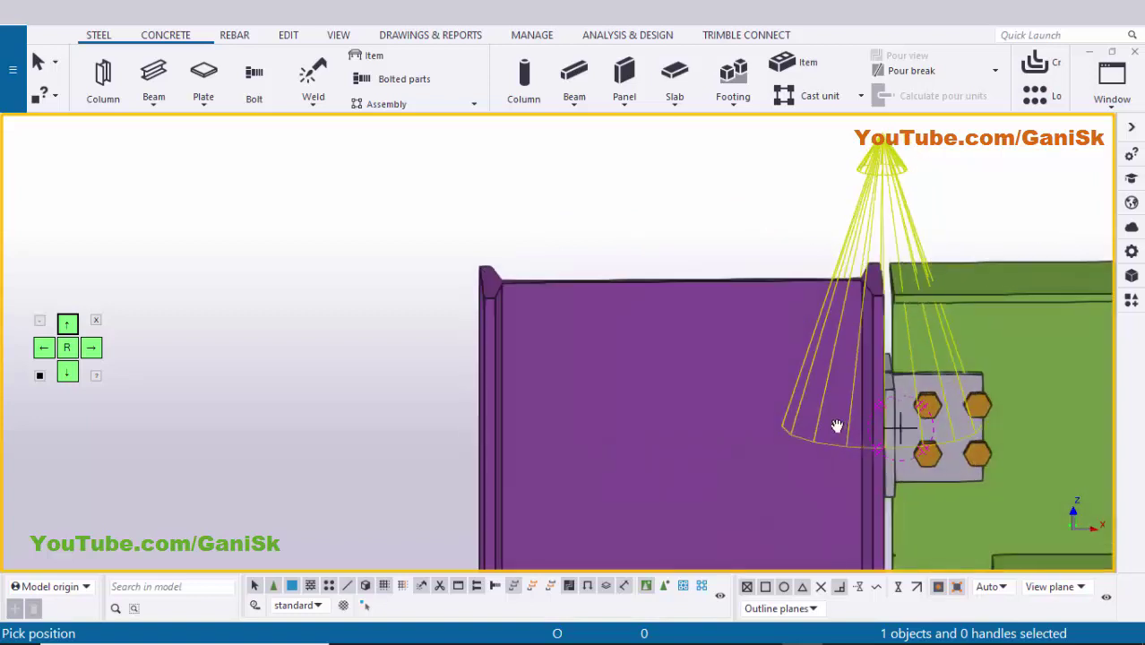
right_click(621, 182)
click(639, 192)
scroll(732, 296, down, 2)
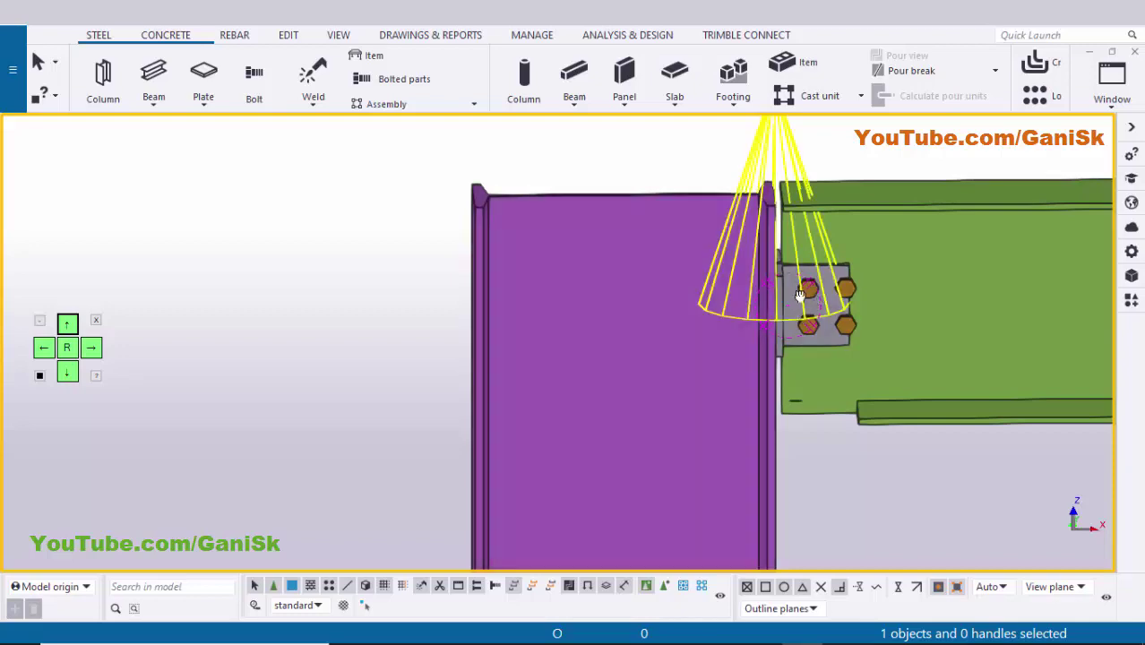
ctrl+middle_drag(800, 296, 835, 319)
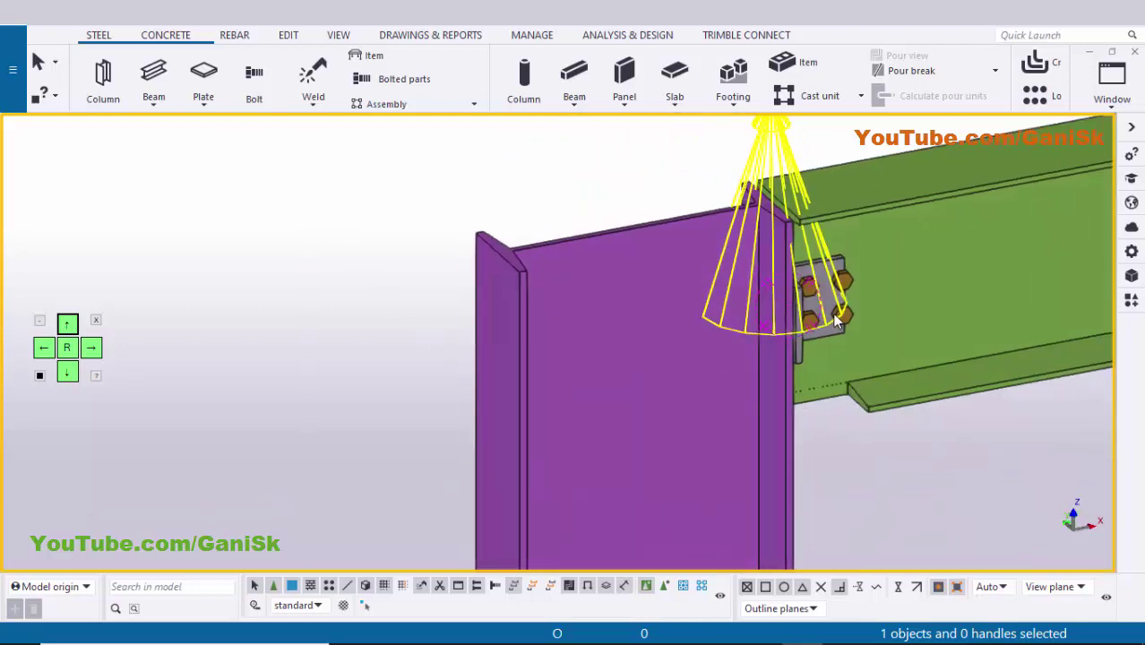
scroll(834, 313, up, 5)
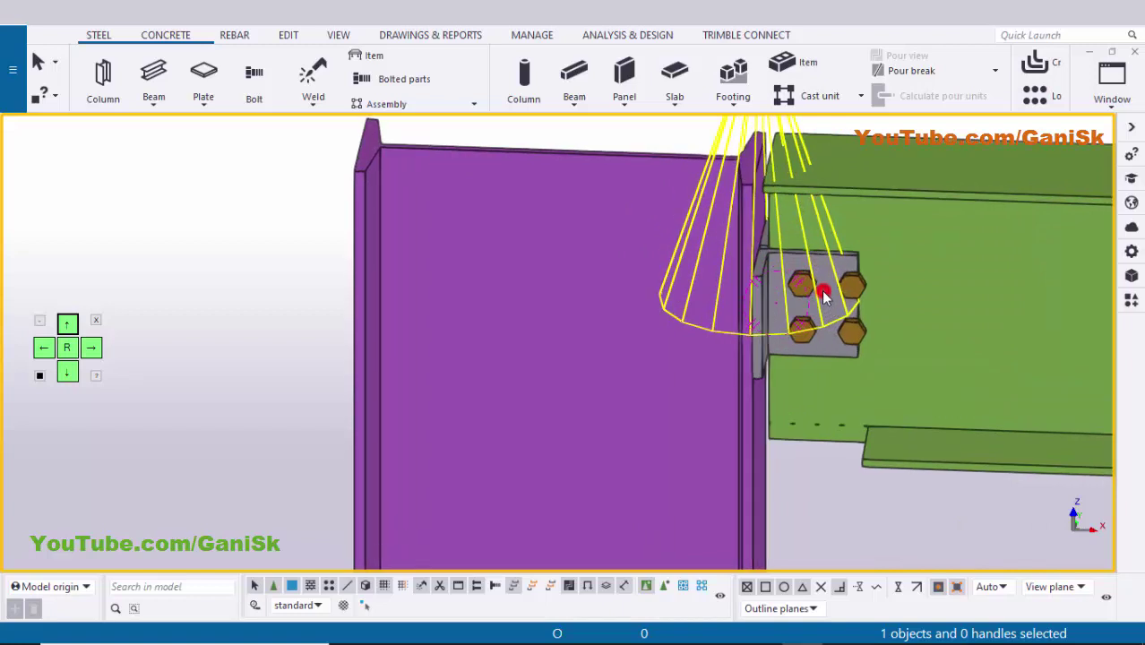
Reopen the clip angle connection's properties at the part profile settings.
double_click(822, 323)
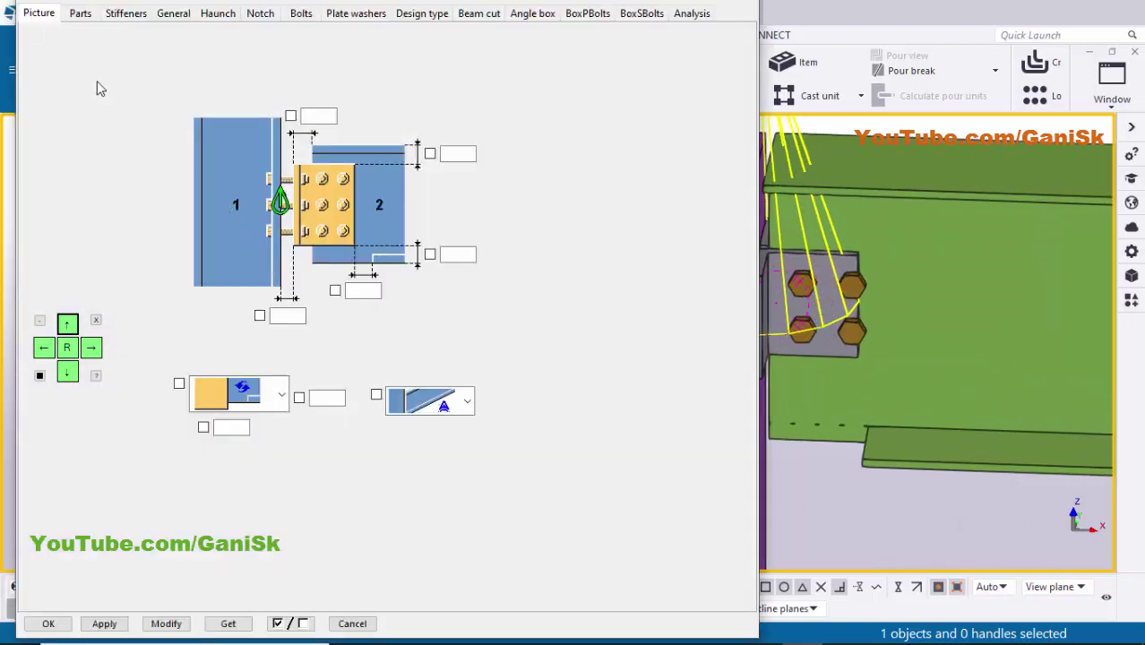
click(79, 12)
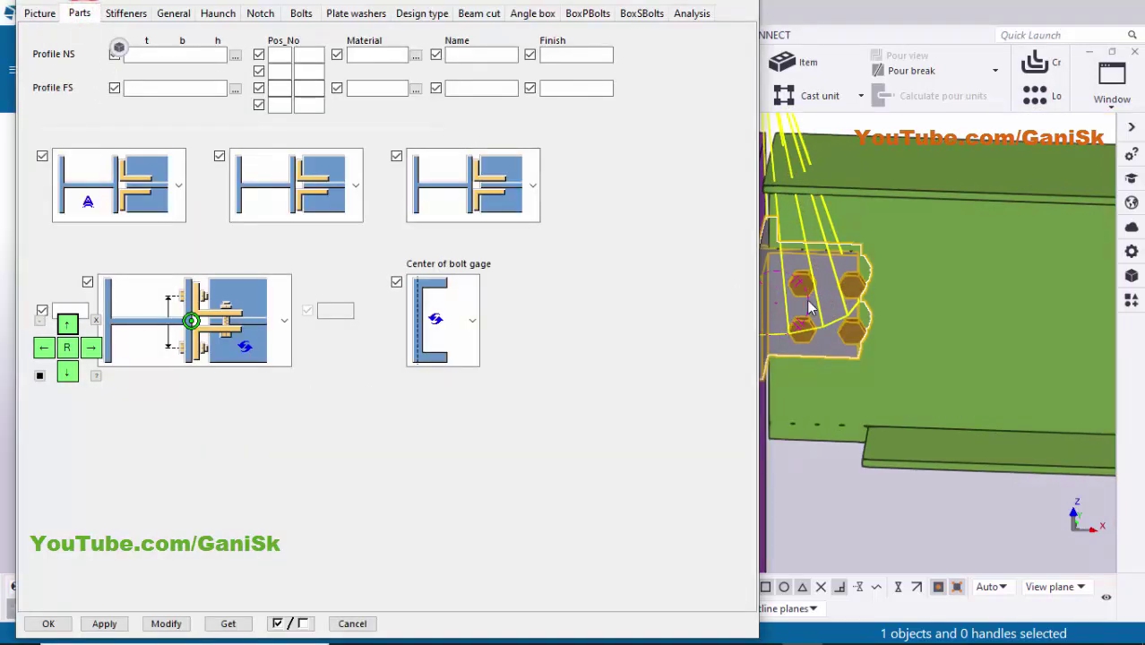
ctrl+middle_drag(938, 296, 906, 305)
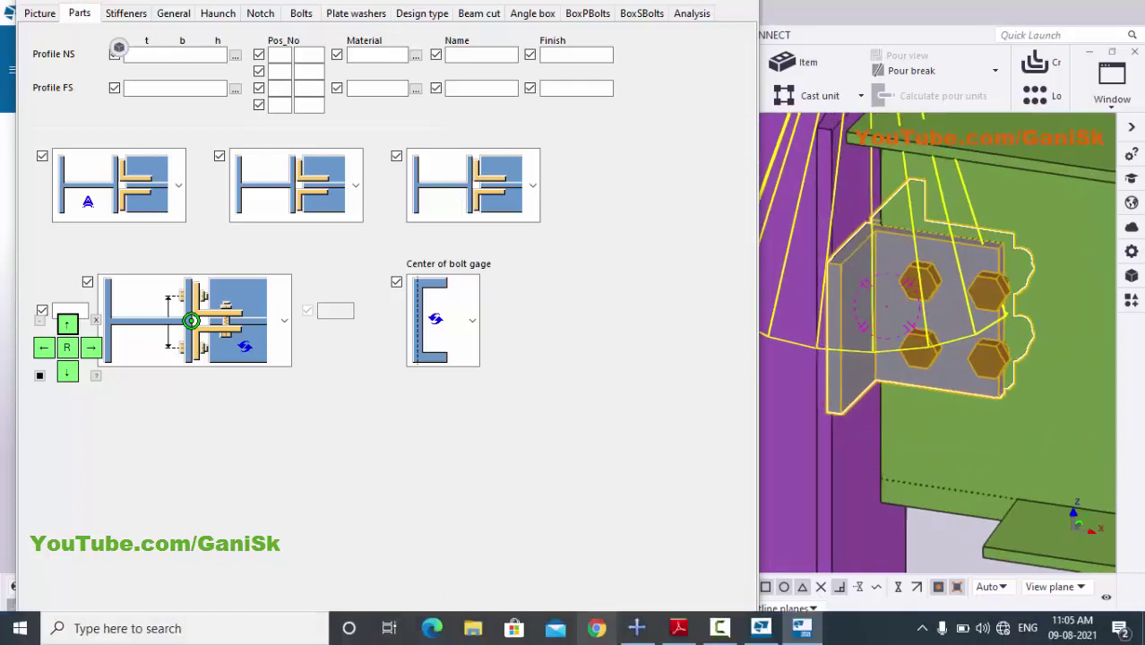
Look up the clip angle profile in section A-A of the PDF and return to the connection settings.
click(681, 631)
scroll(455, 402, up, 1)
ctrl+scroll(453, 395, down, 2)
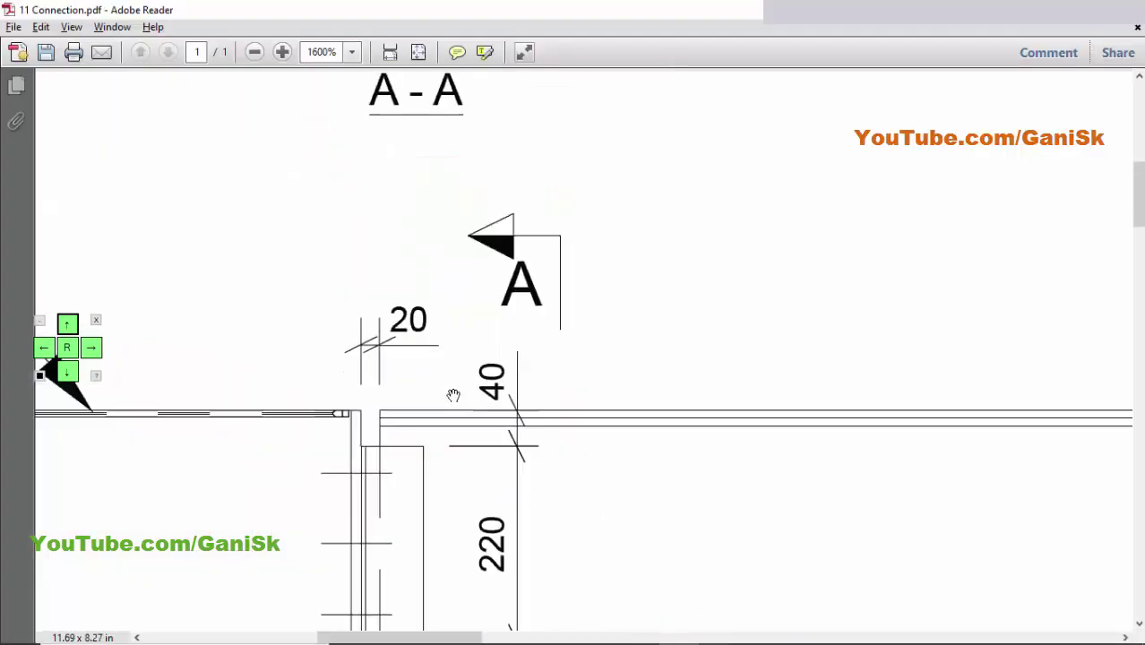
ctrl+scroll(453, 396, down, 5)
scroll(360, 167, up, 2)
ctrl+scroll(360, 240, up, 4)
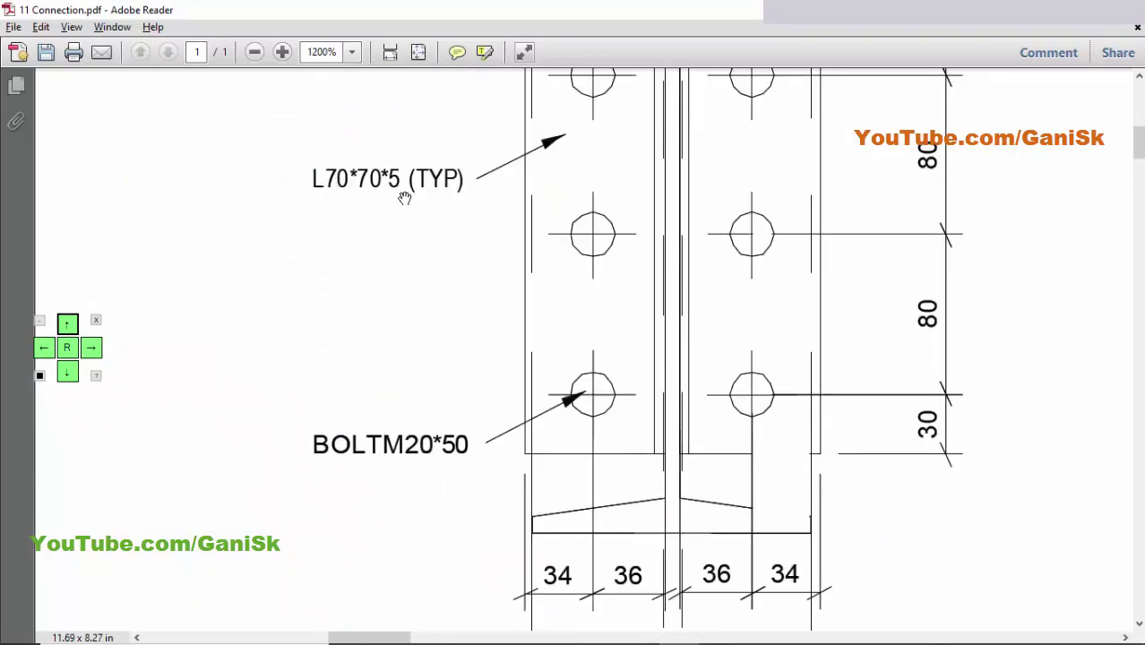
key(alt+Tab)
Choose the parametric L profile from the profile catalog for Profile NS and recheck the angle size in the PDF.
click(235, 56)
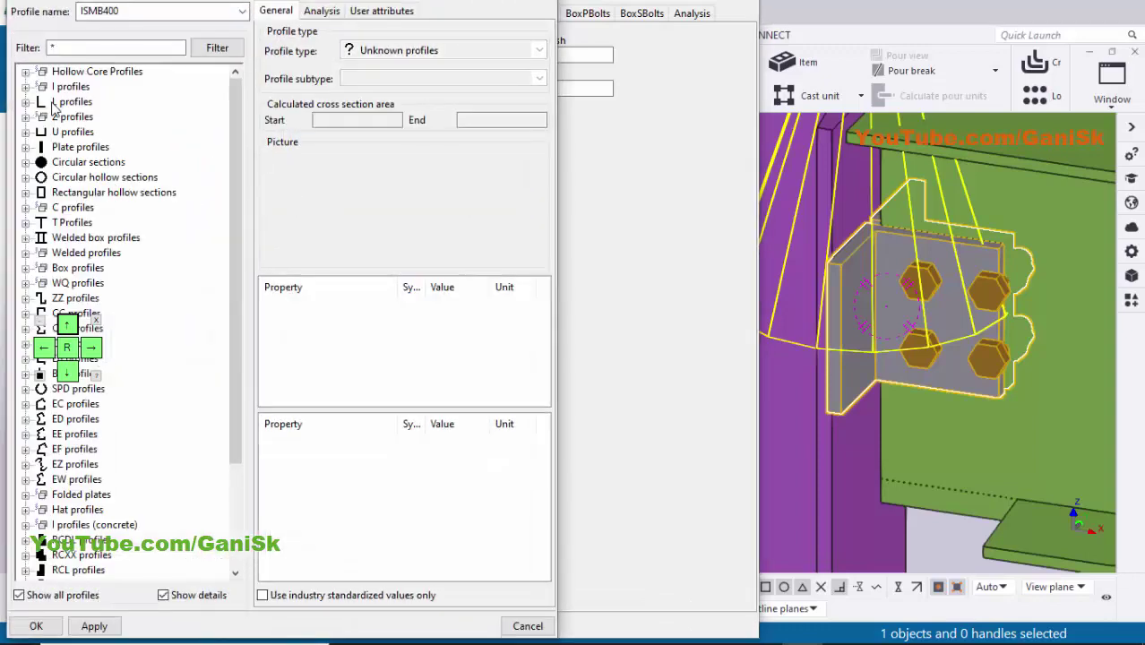
click(25, 102)
click(70, 161)
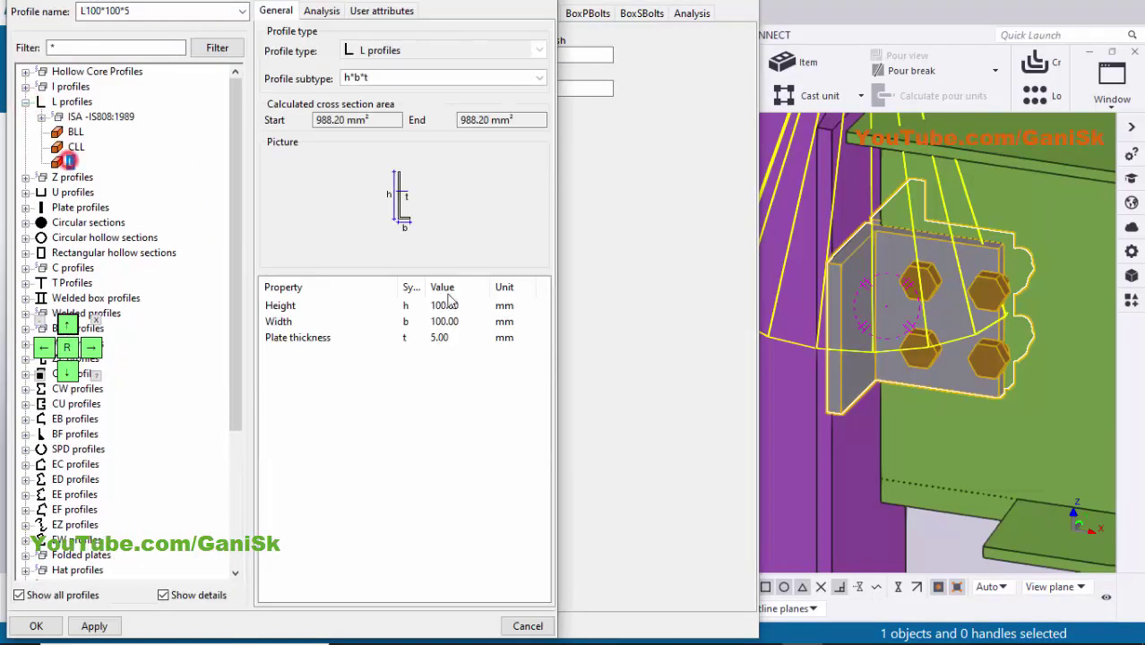
click(474, 321)
click(468, 307)
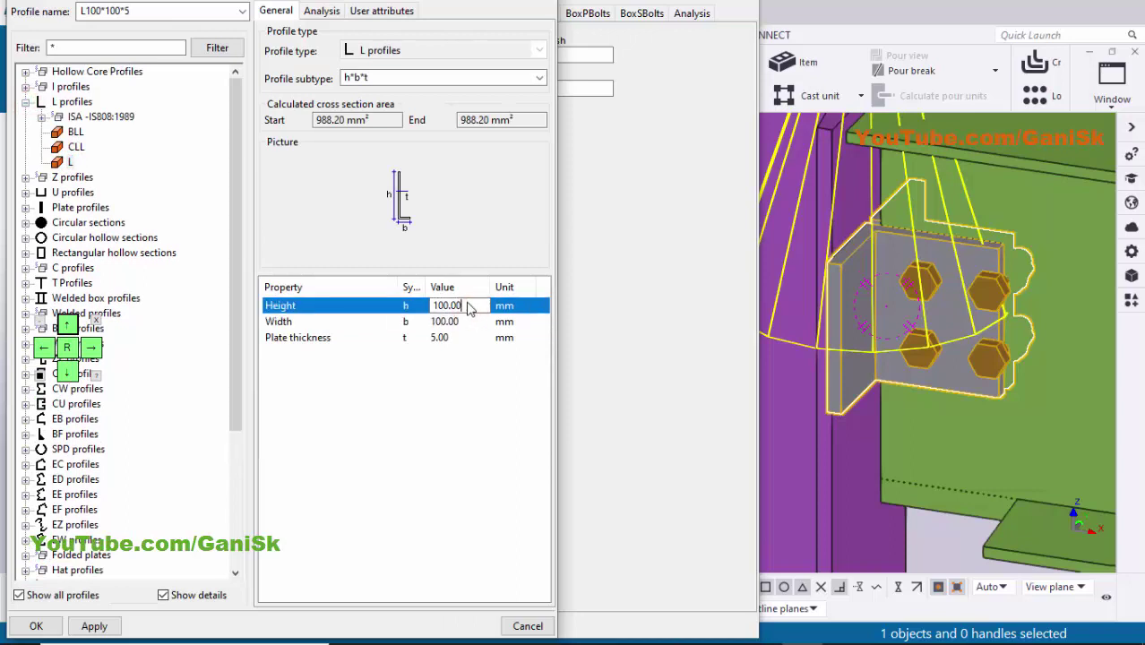
click(679, 633)
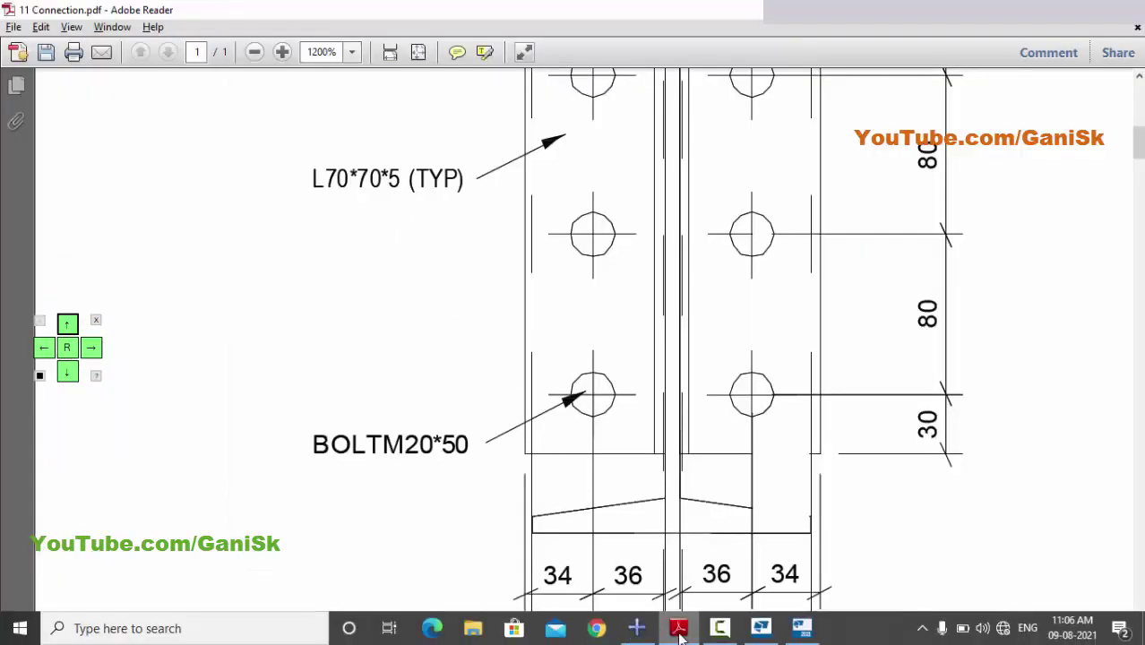
click(761, 629)
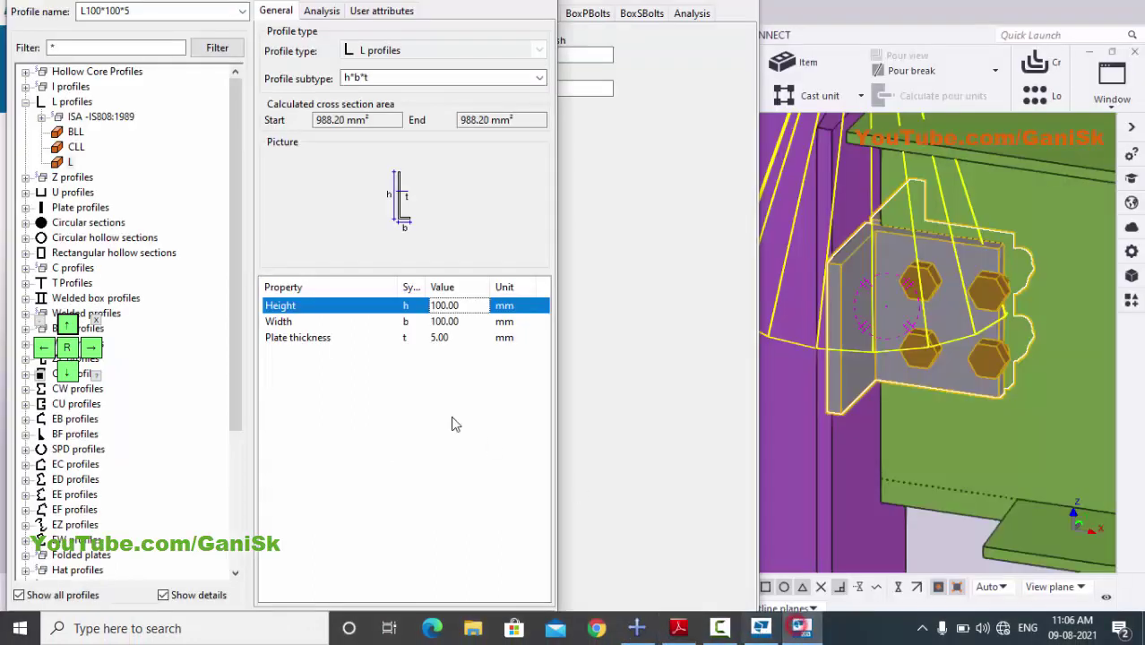
Set the L profile's height and width to 70 mm, accept L70*70*5 for Profile NS and modify the connection.
click(464, 306)
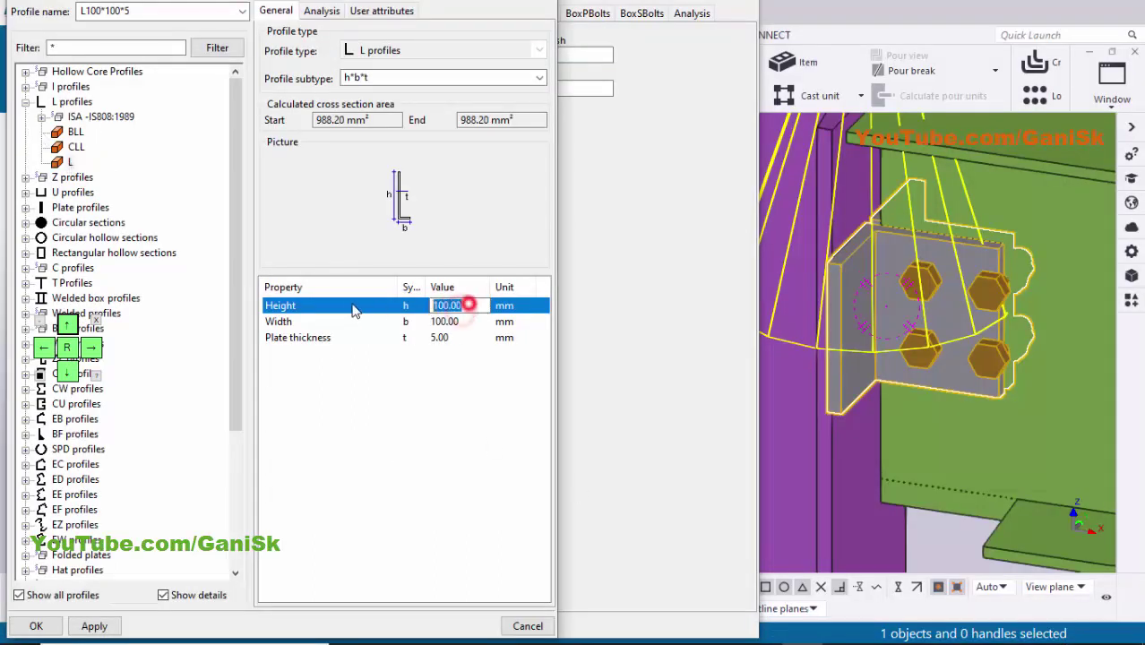
click(459, 324)
text(70)
click(457, 337)
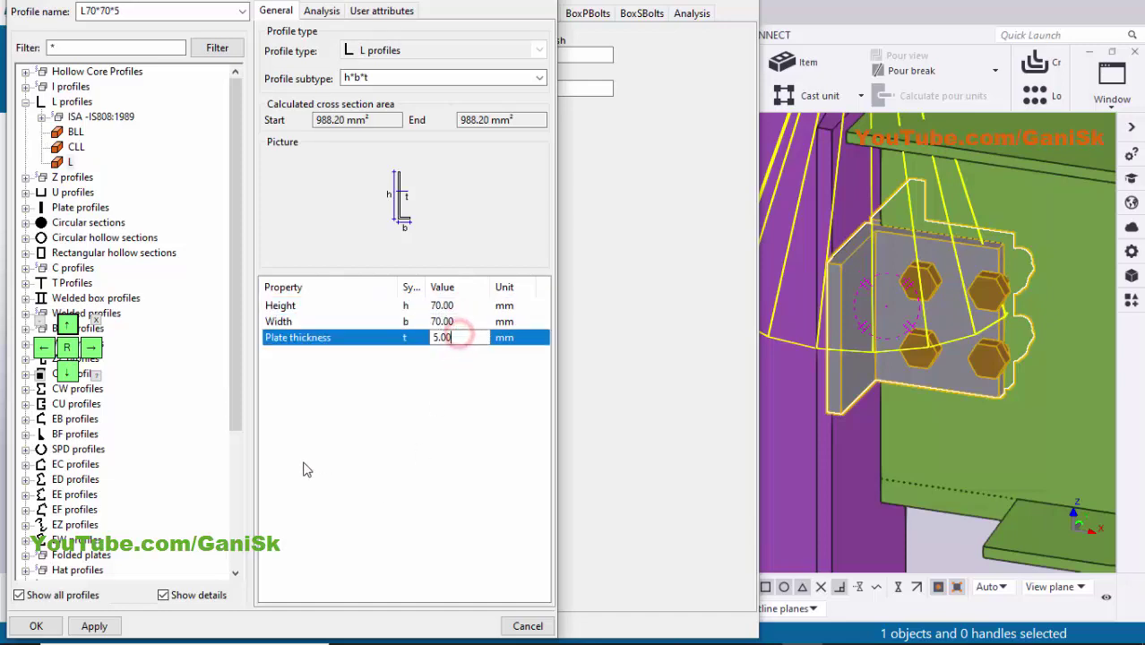
click(94, 626)
click(36, 626)
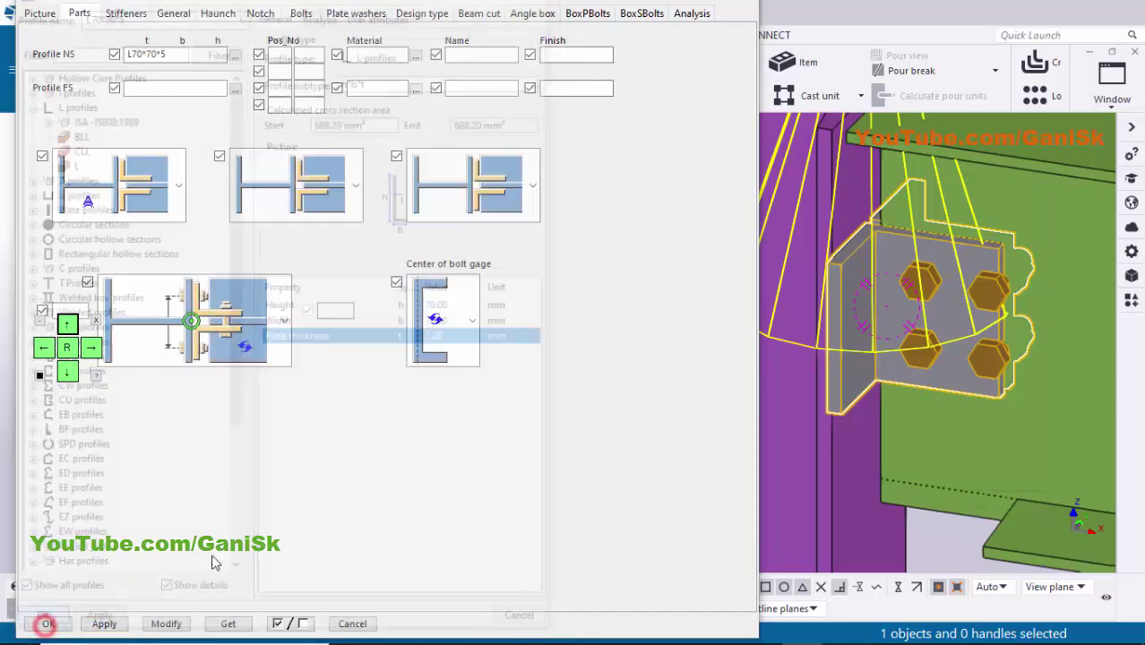
click(166, 625)
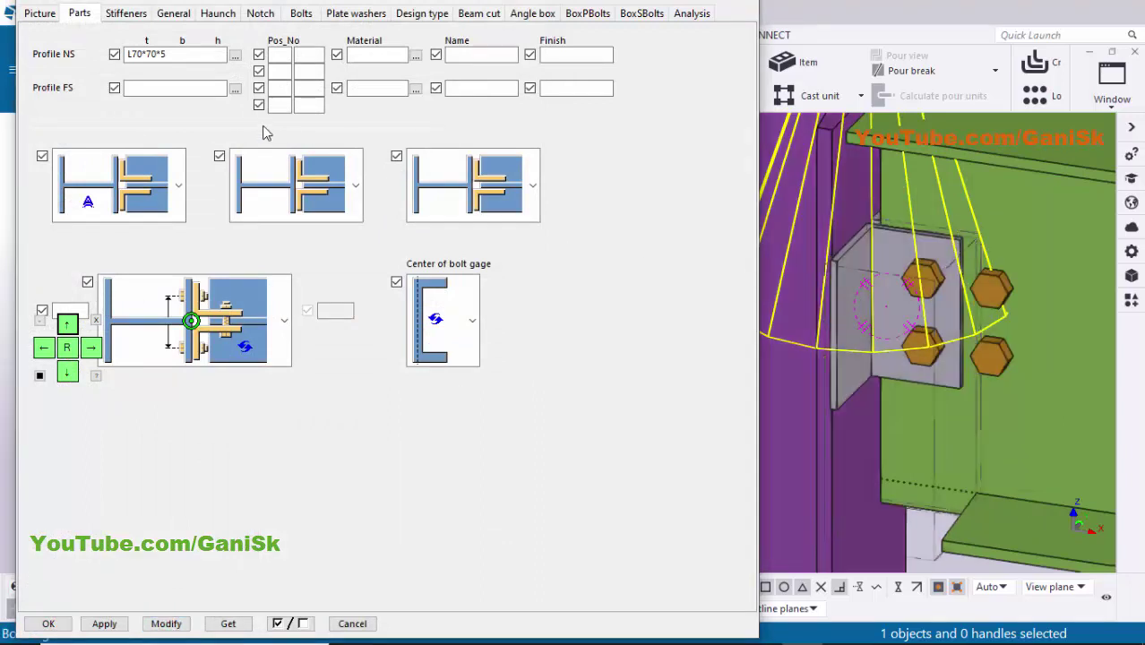
Copy the L70*70*5 profile to Profile FS and modify the connection.
double_click(187, 55)
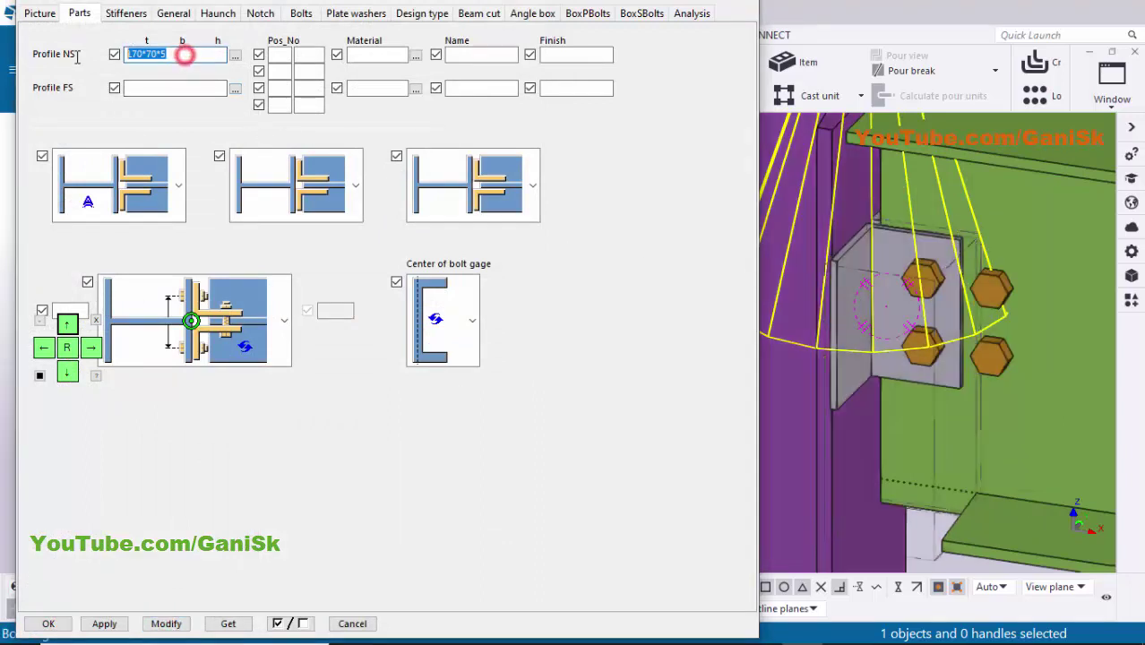
click(157, 88)
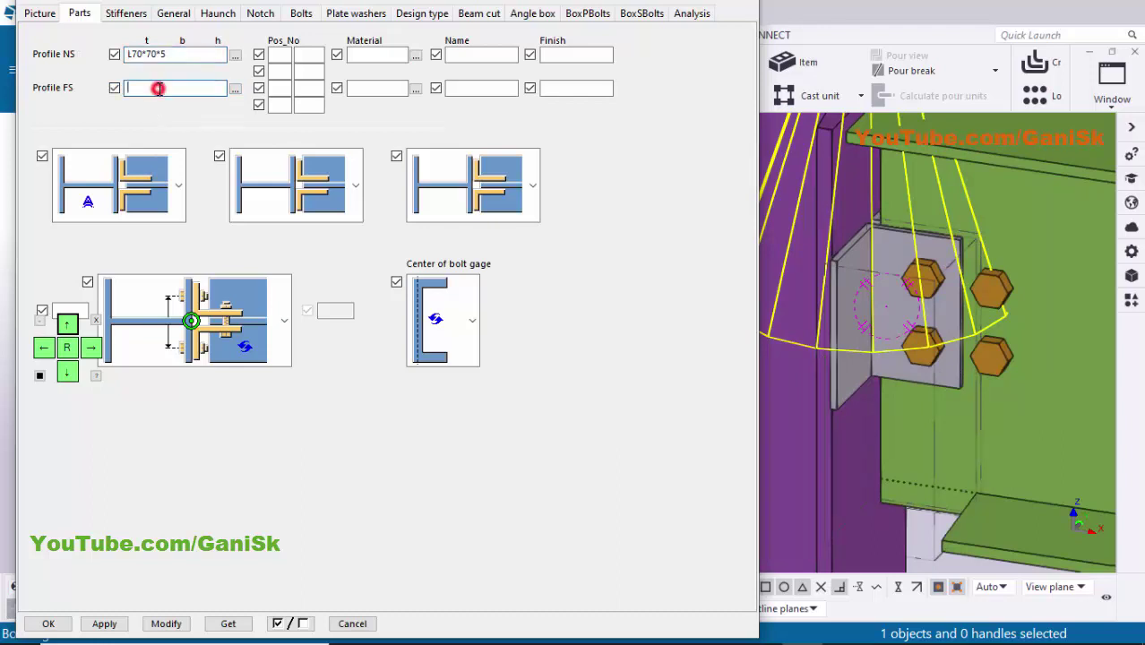
click(166, 623)
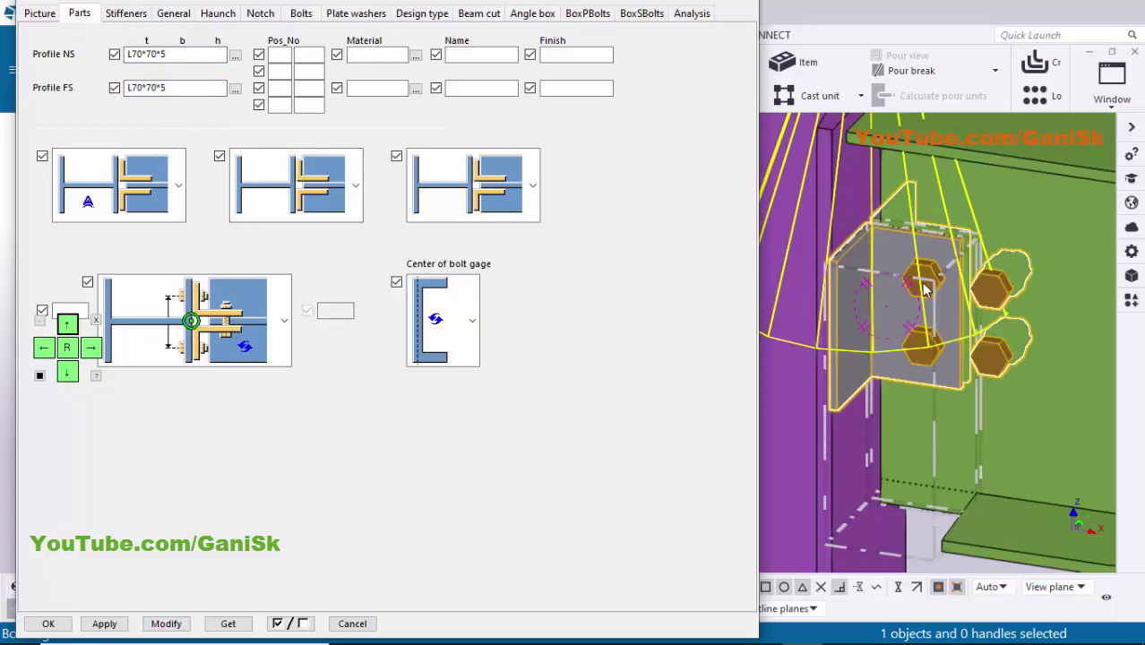
ctrl+middle_drag(926, 289, 903, 314)
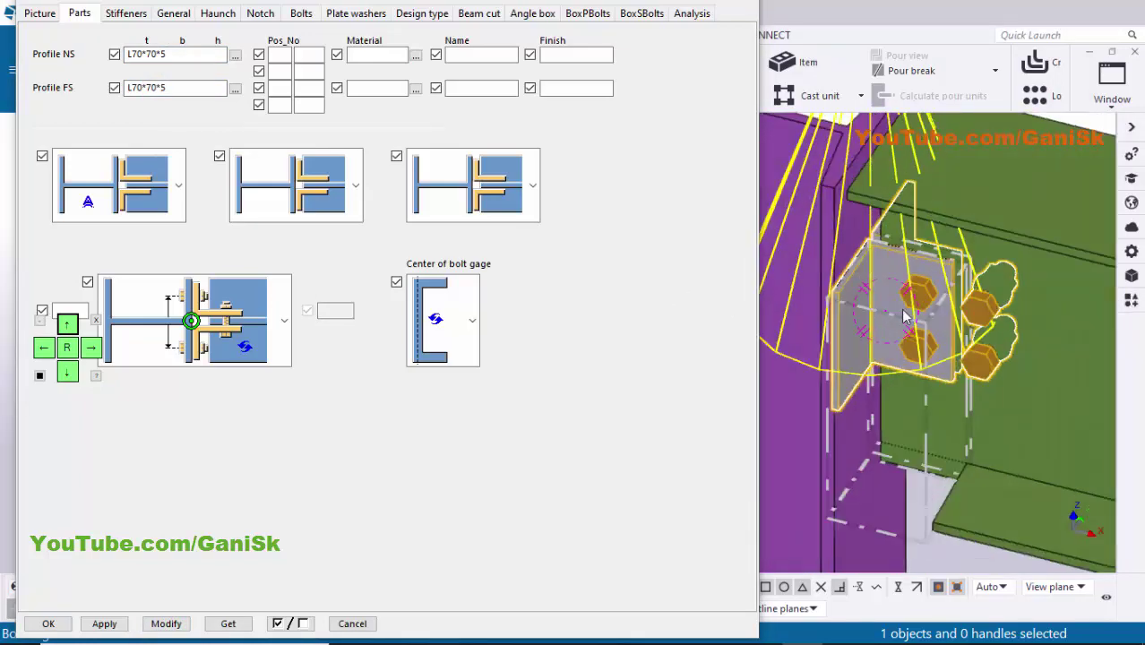
Check the joint in the PDF and change the clip angles to bolted on the column and welded to the beam web.
scroll(864, 272, up, 5)
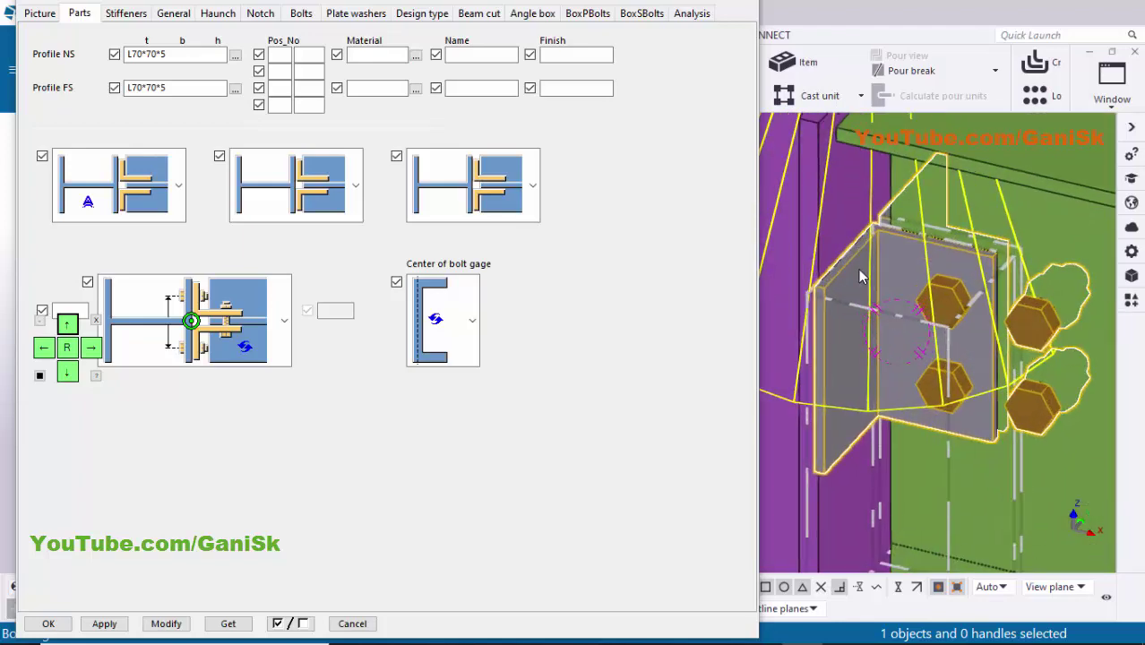
ctrl+middle_drag(859, 276, 844, 232)
scroll(843, 232, up, 1)
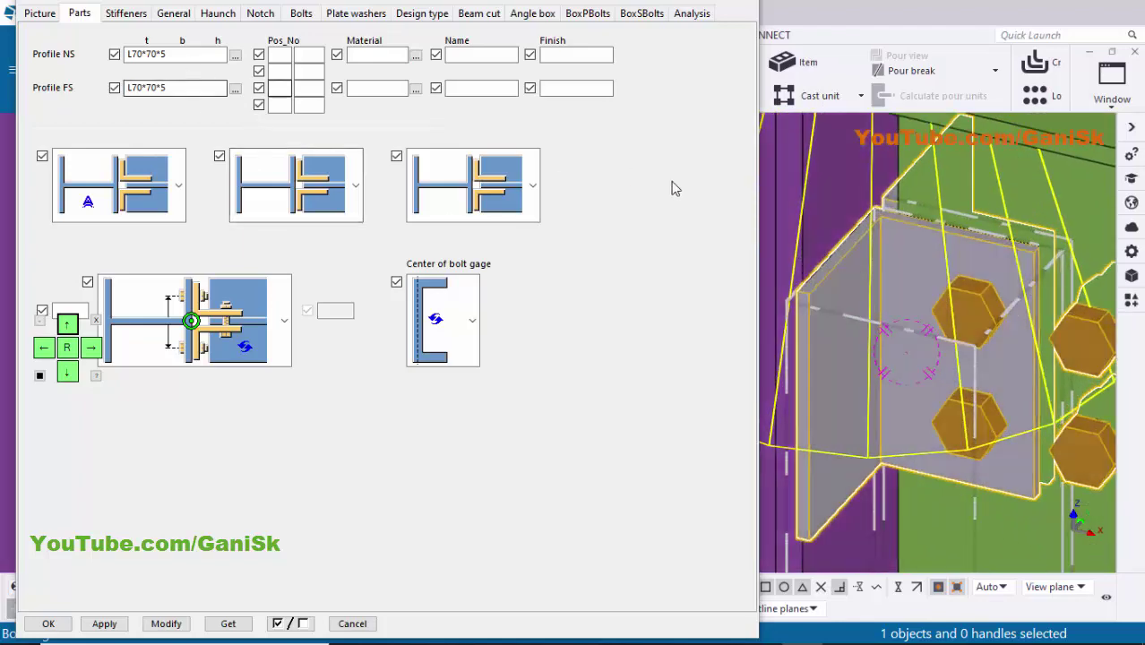
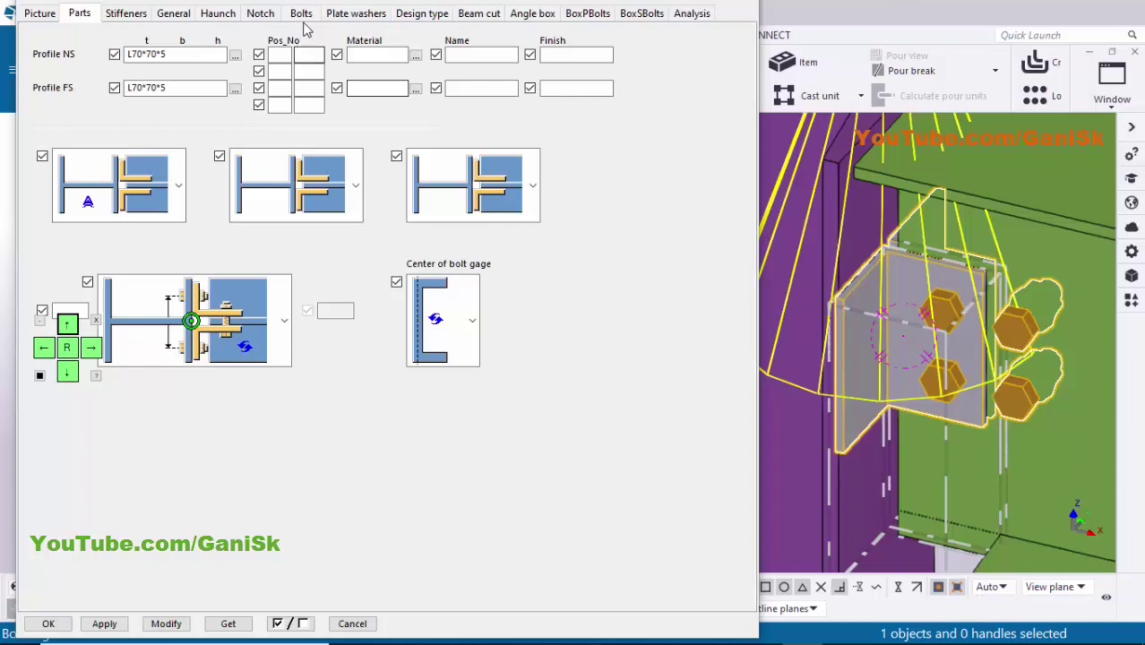
click(300, 12)
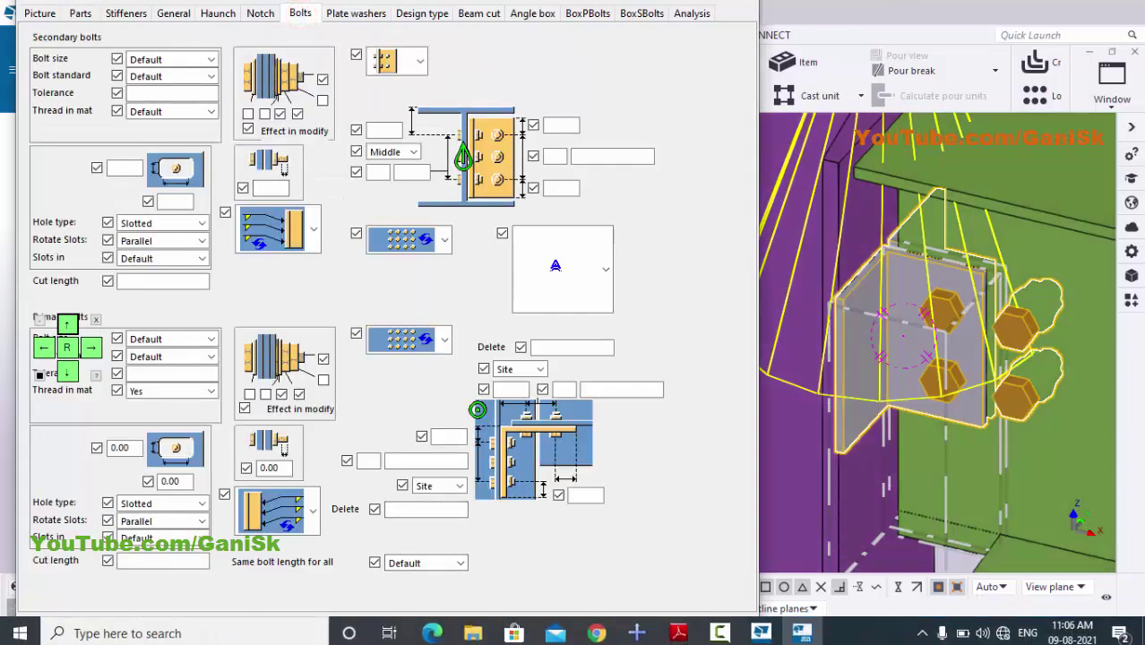
click(684, 633)
ctrl+scroll(610, 361, down, 3)
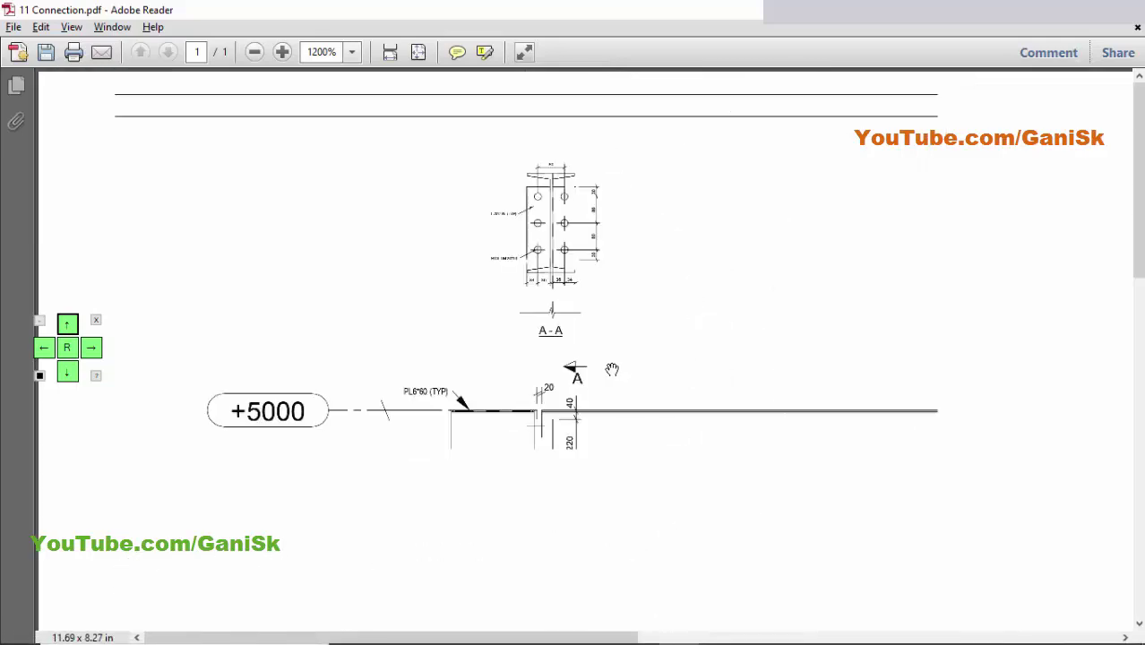
ctrl+scroll(611, 368, up, 5)
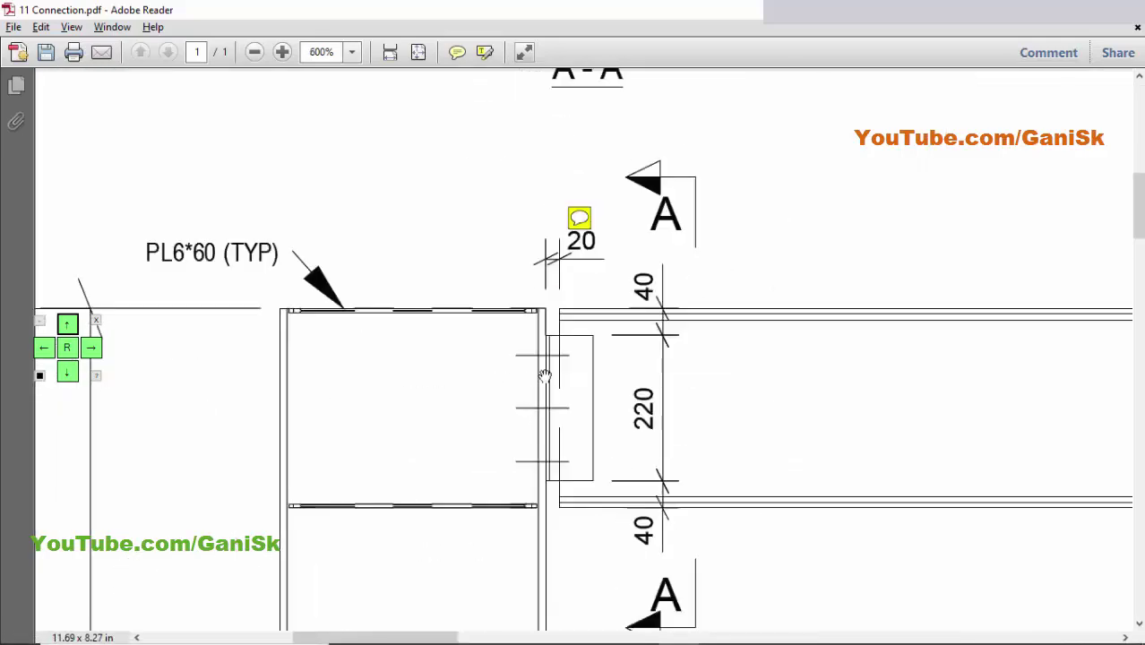
key(alt+Tab)
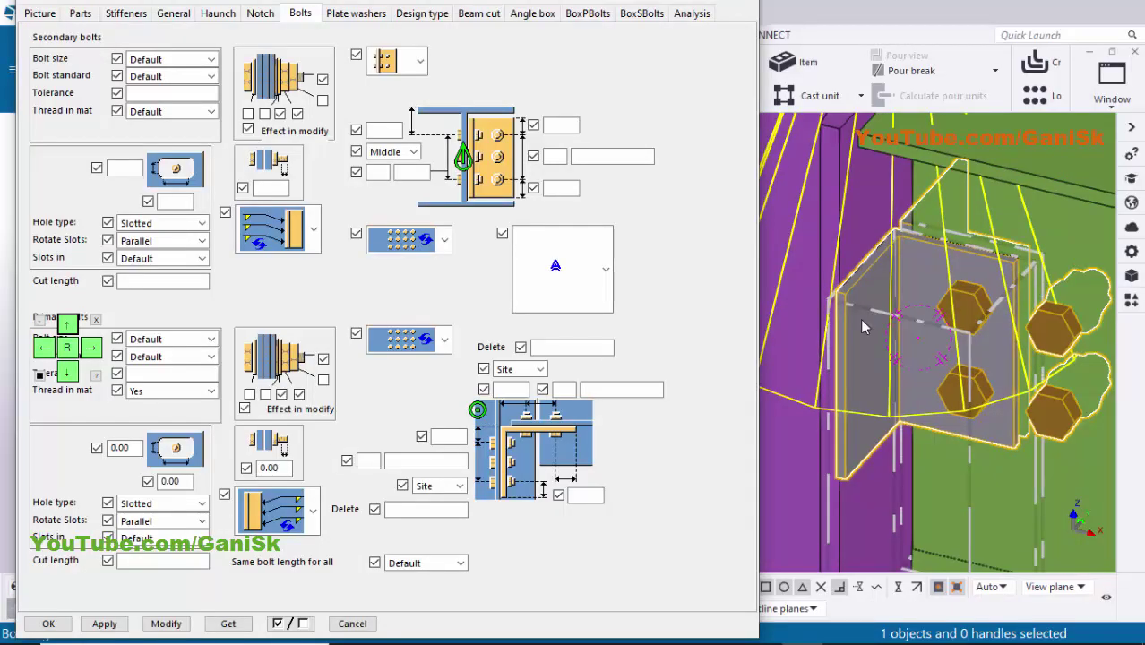
click(594, 271)
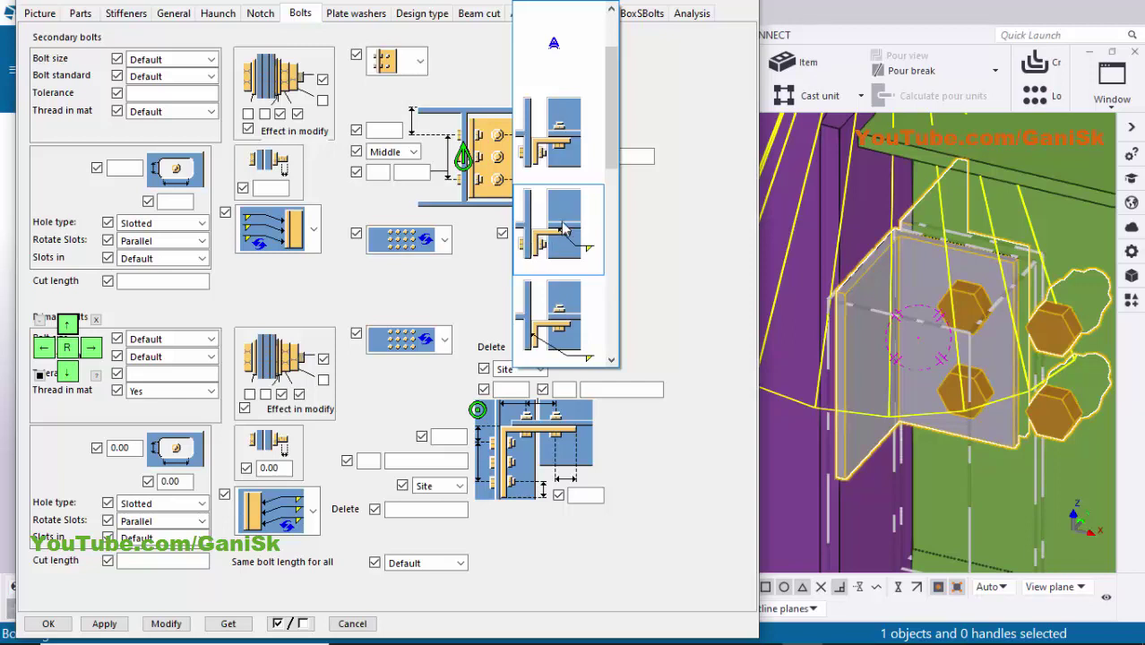
click(563, 235)
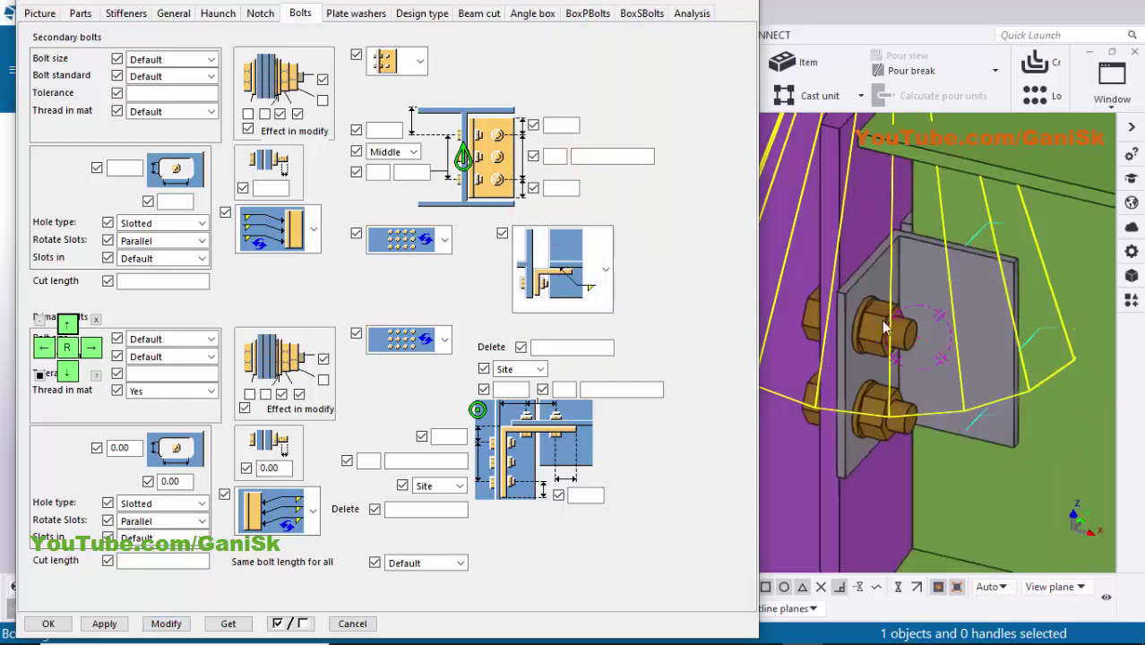
ctrl+middle_drag(883, 321, 782, 317)
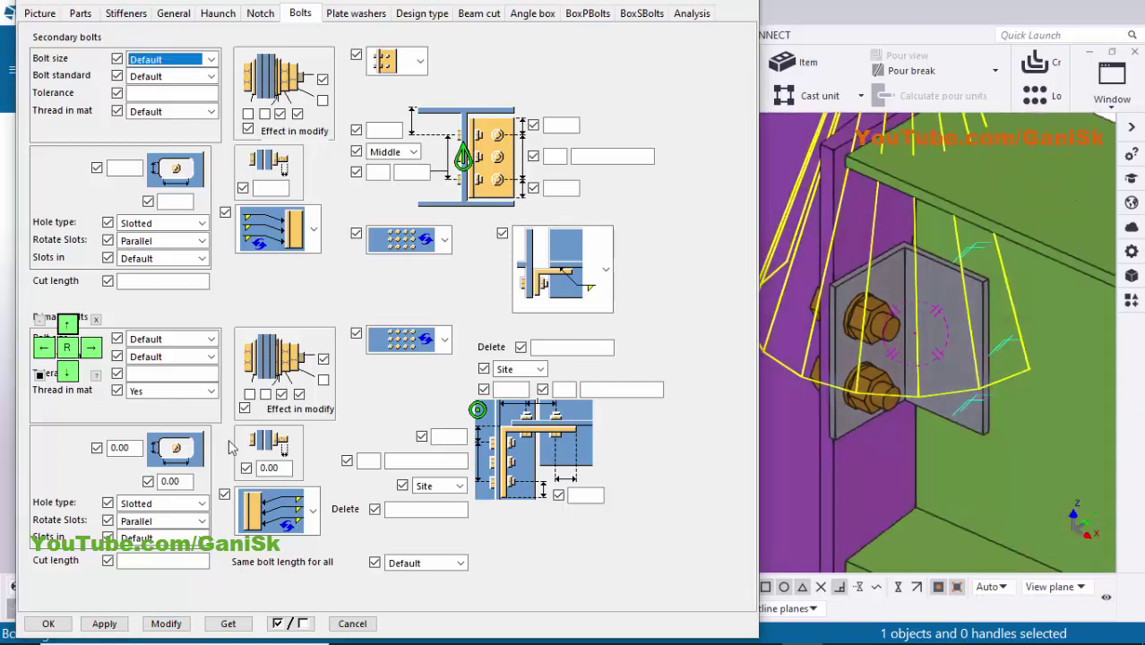
Set the primary bolts to size 20 with a tolerance of 2 per the PDF and modify the connection.
click(180, 341)
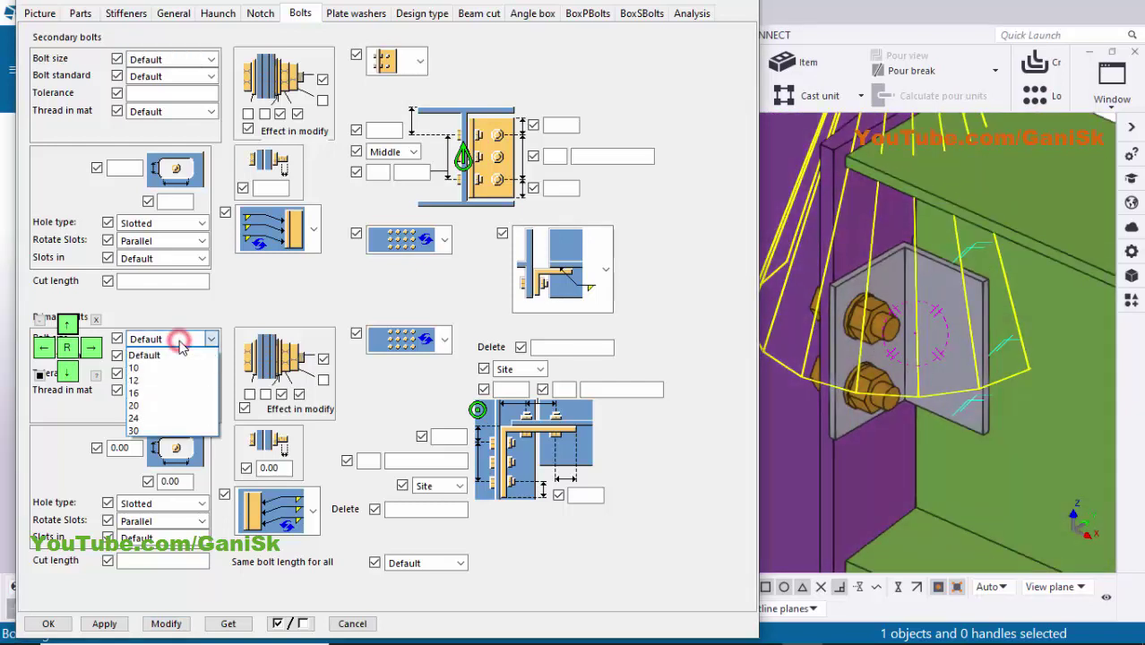
click(159, 404)
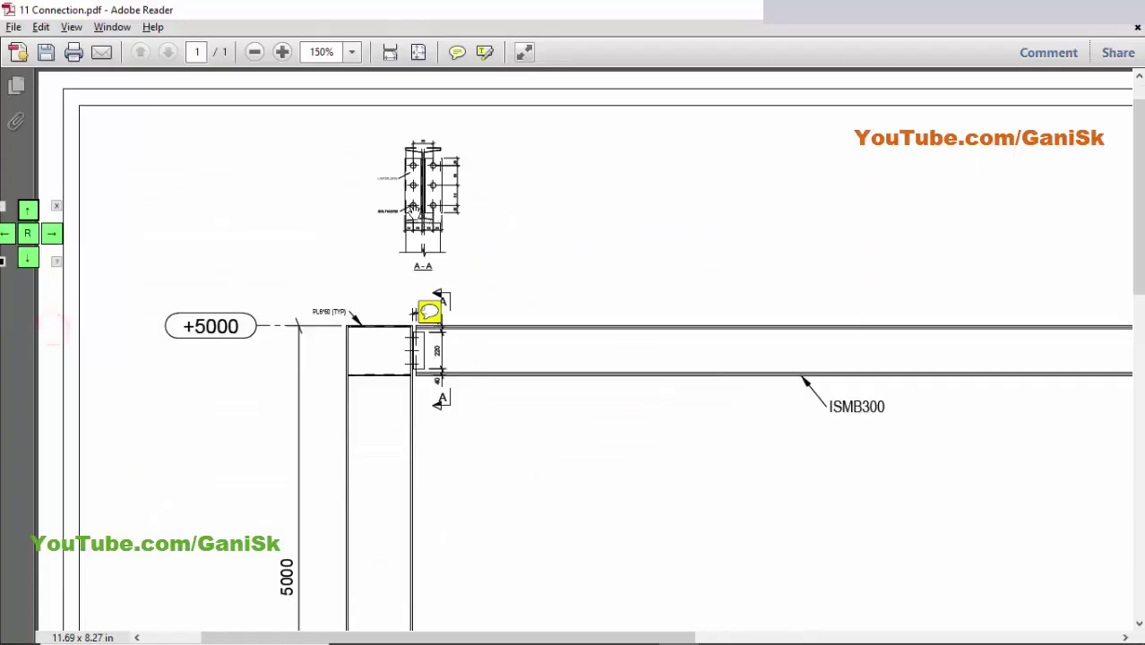
ctrl+scroll(299, 250, up, 5)
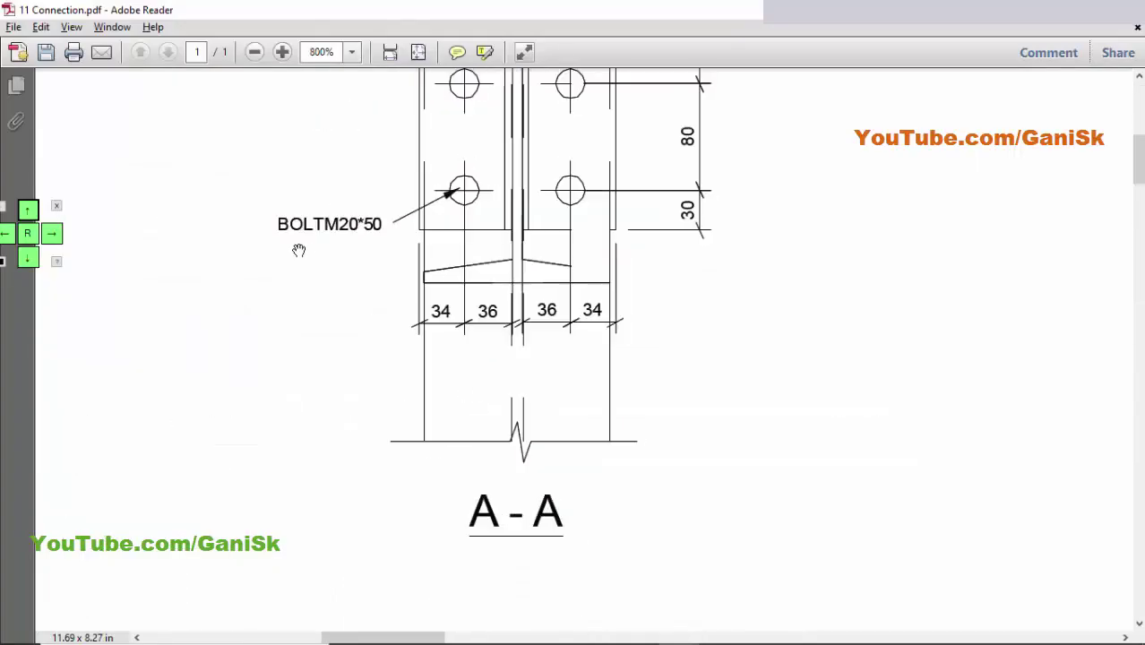
key(alt+Tab)
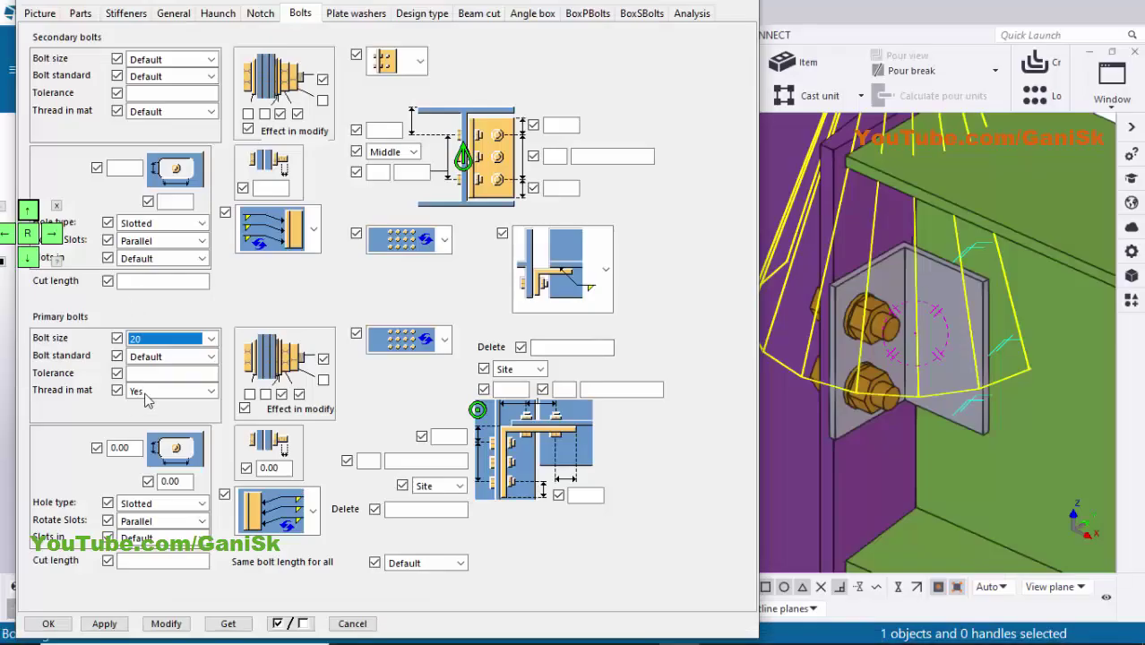
click(158, 340)
click(161, 375)
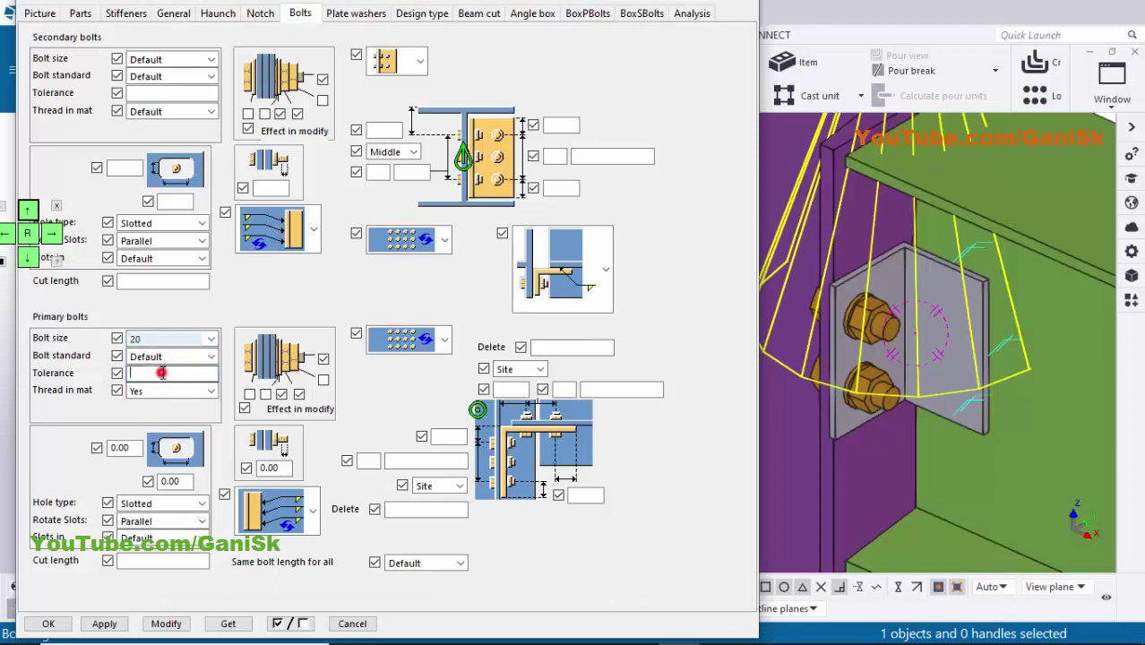
text(2)
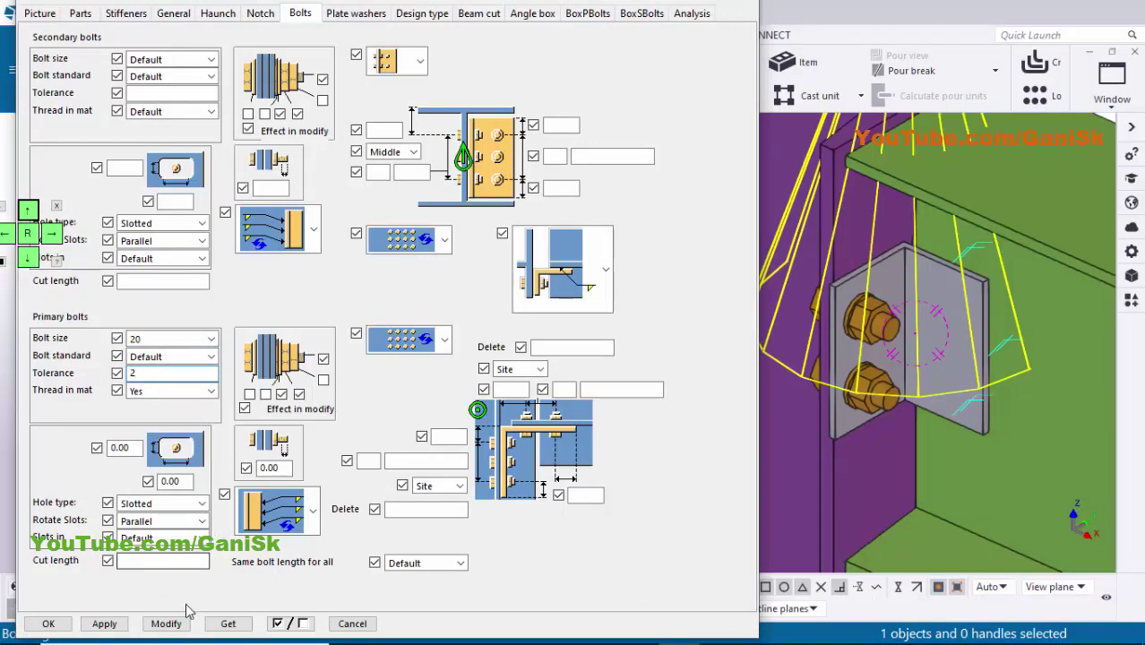
click(166, 624)
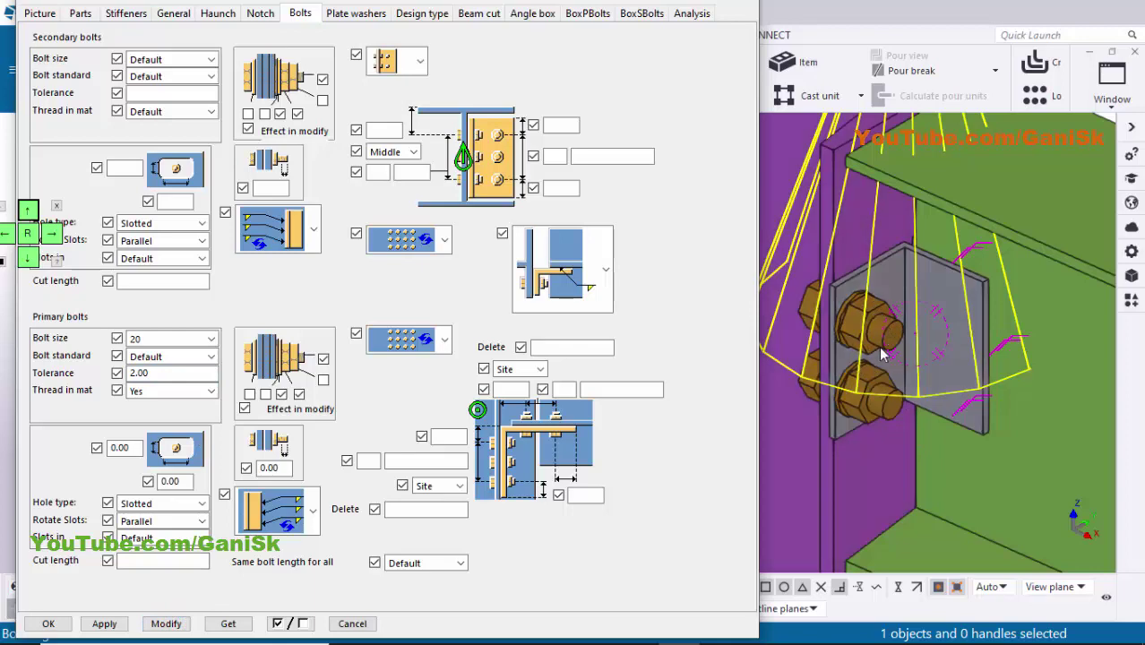
ctrl+middle_drag(933, 343, 851, 325)
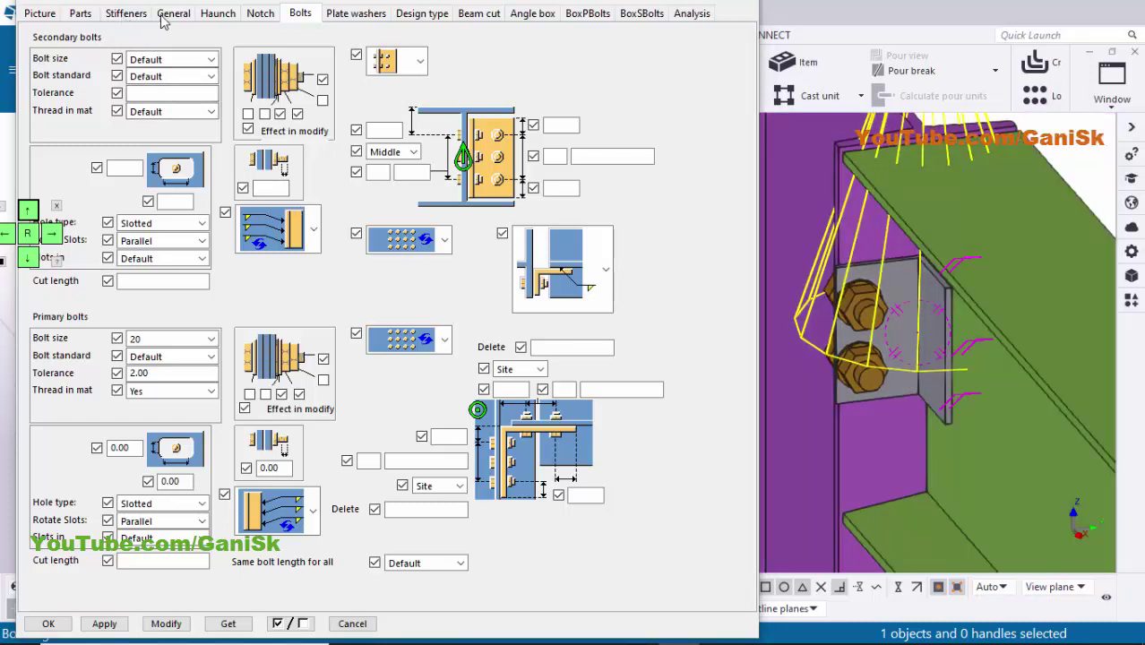
Look up the horizontal bolt gauge in section A-A of the PDF, set it to 80 mm and modify the connection.
click(88, 15)
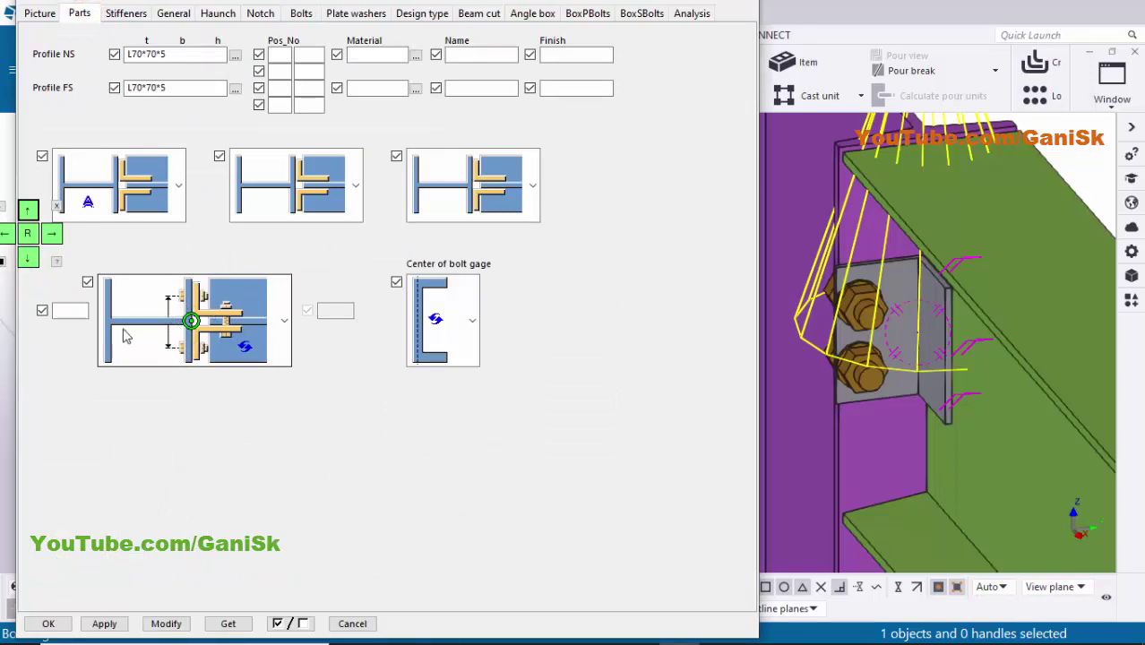
click(76, 311)
mouse_move(639, 628)
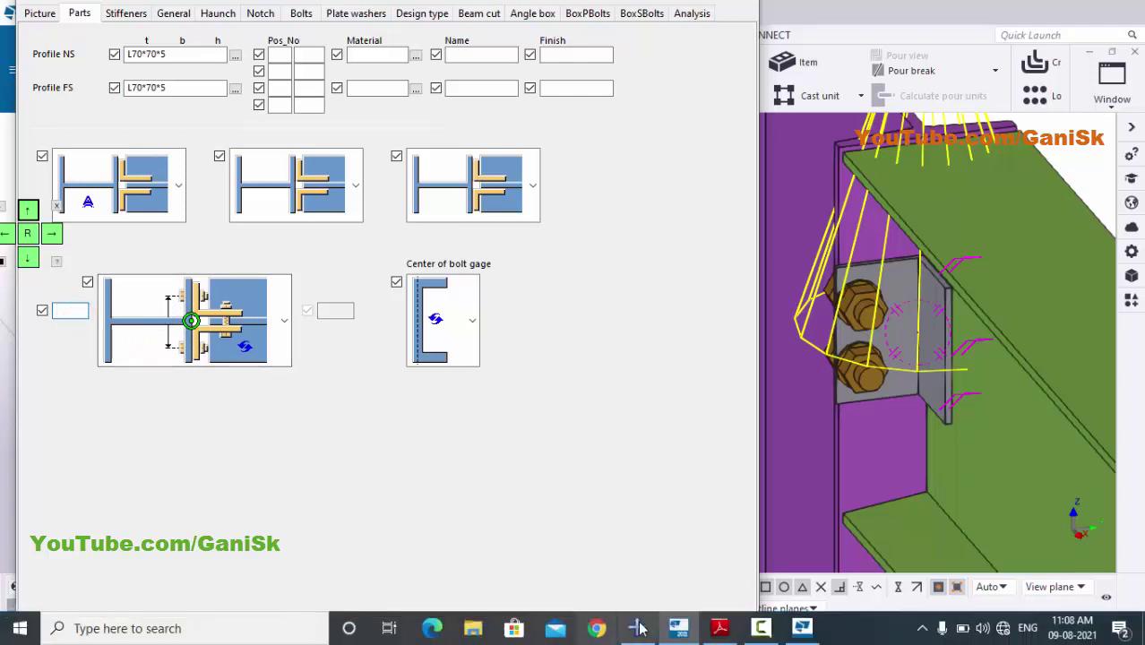
click(720, 628)
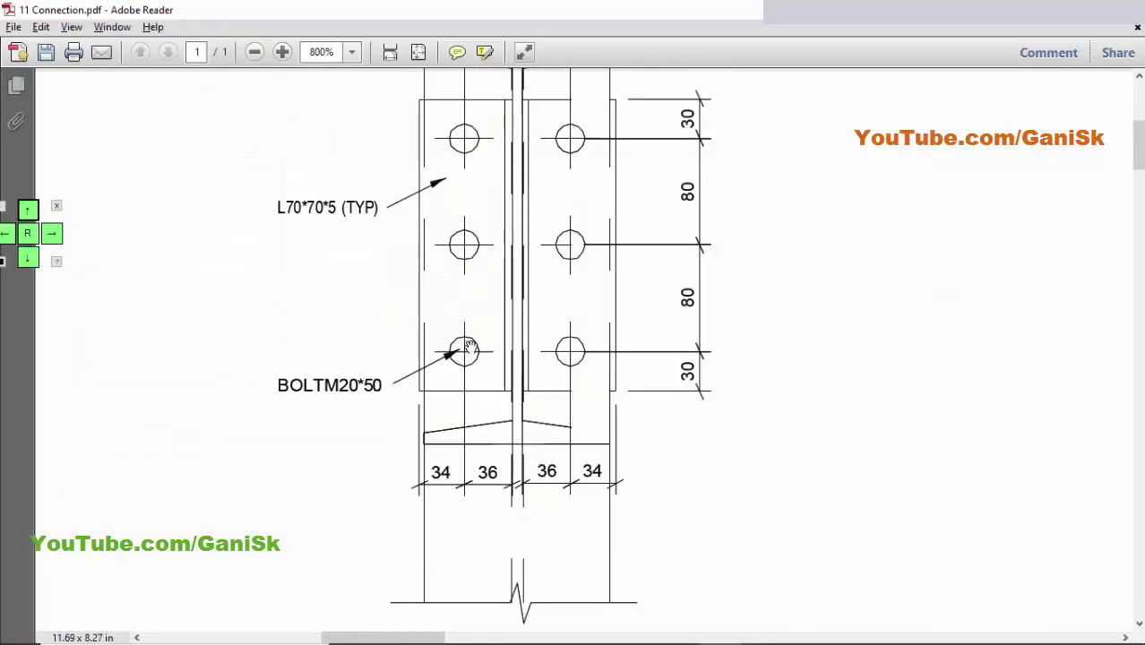
scroll(493, 287, up, 3)
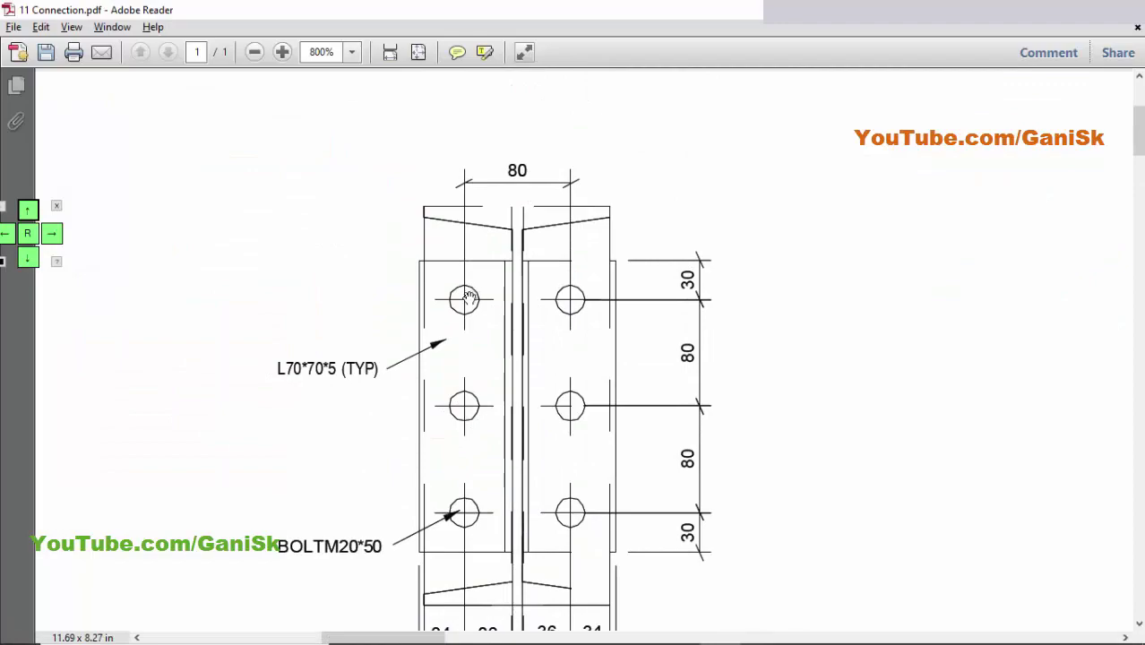
key(alt+Tab)
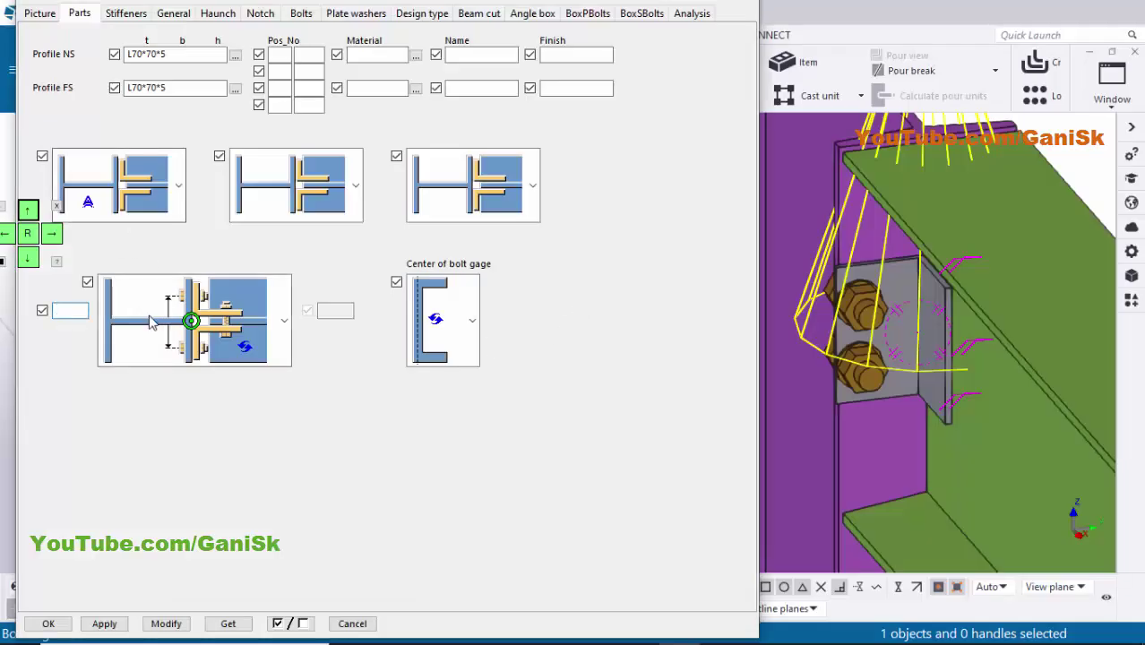
click(75, 310)
click(166, 622)
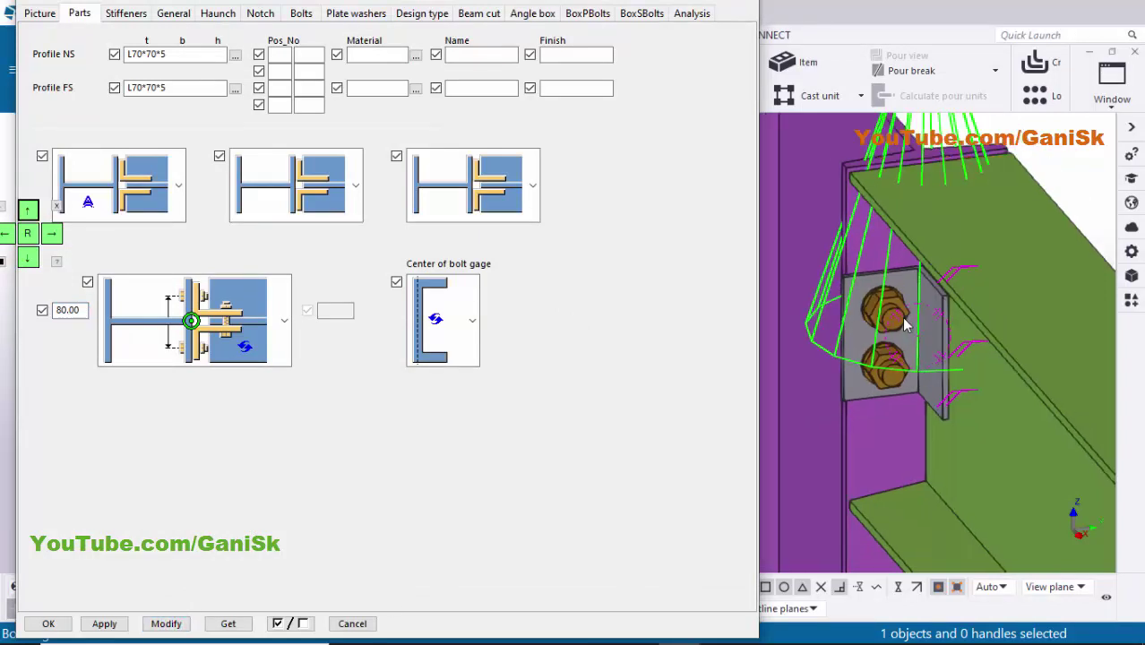
ctrl+middle_drag(927, 335, 986, 332)
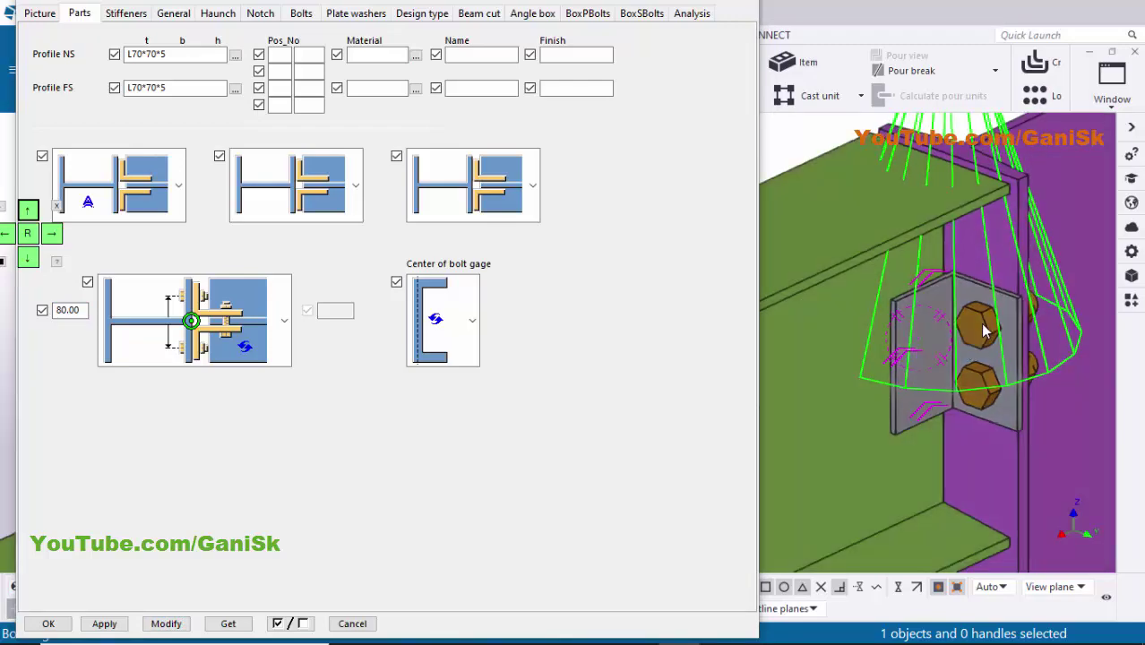
ctrl+middle_drag(903, 353, 899, 303)
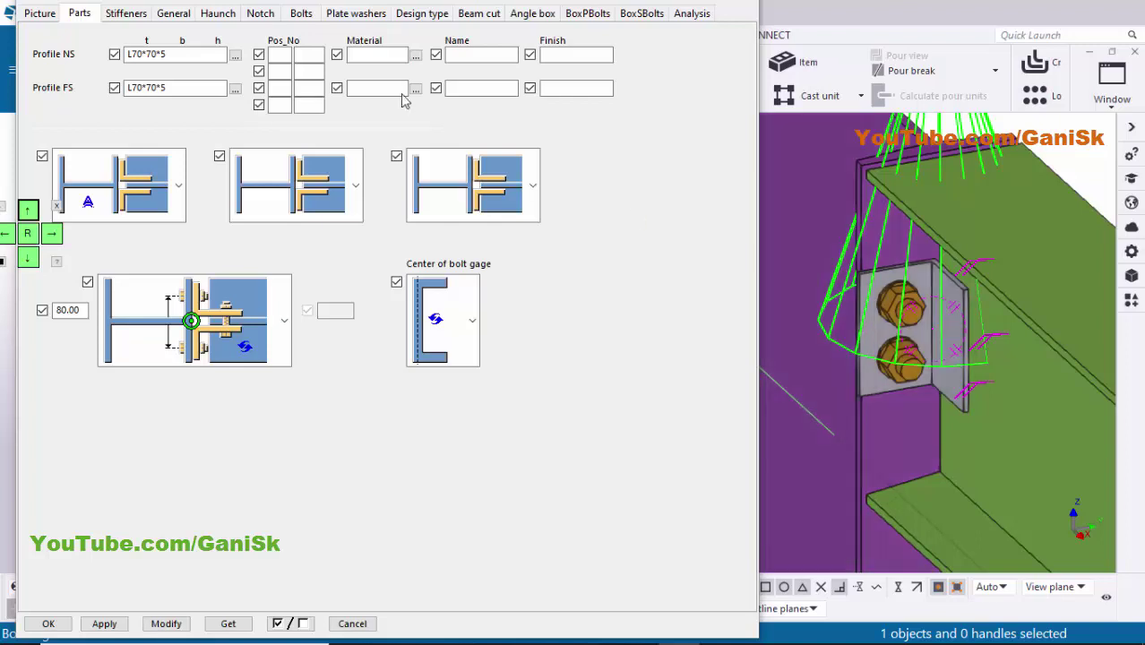
Look up the bolt edge distances in the PDF and set both the upper and lower edge distances to 30 mm.
click(301, 12)
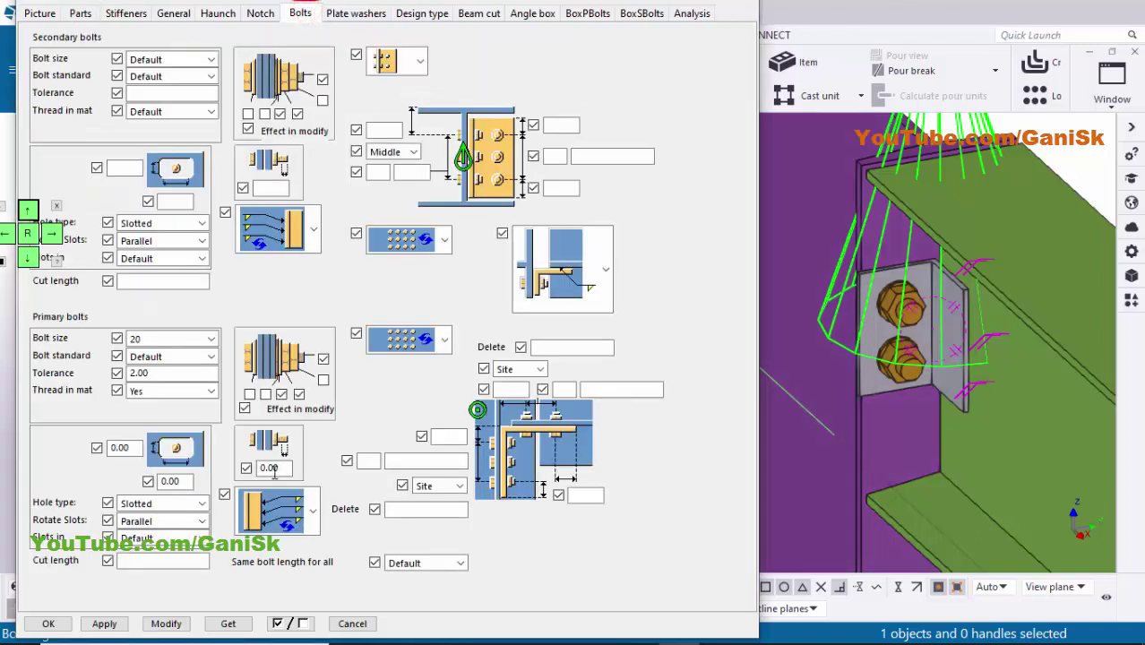
click(560, 126)
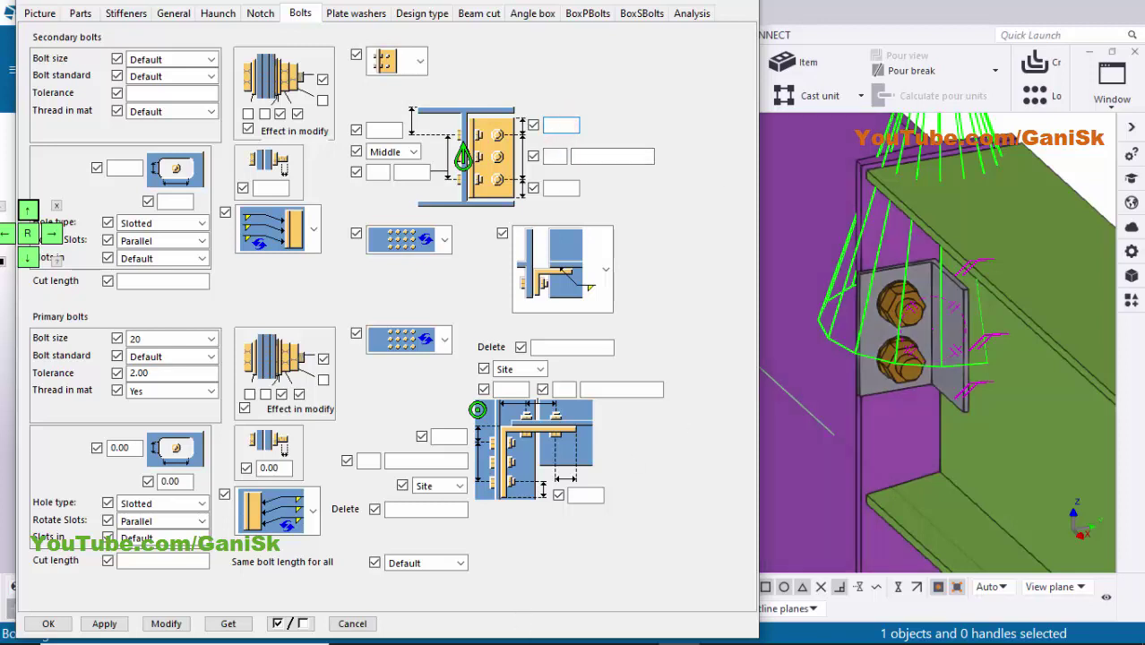
mouse_move(626, 638)
click(717, 630)
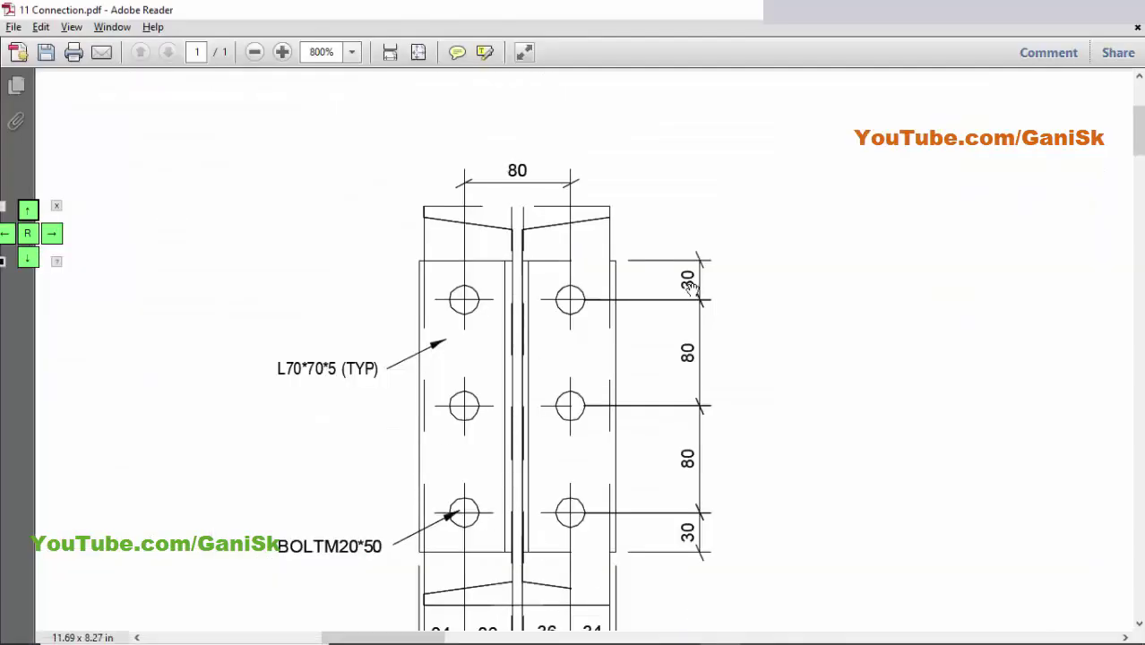
key(alt+Tab)
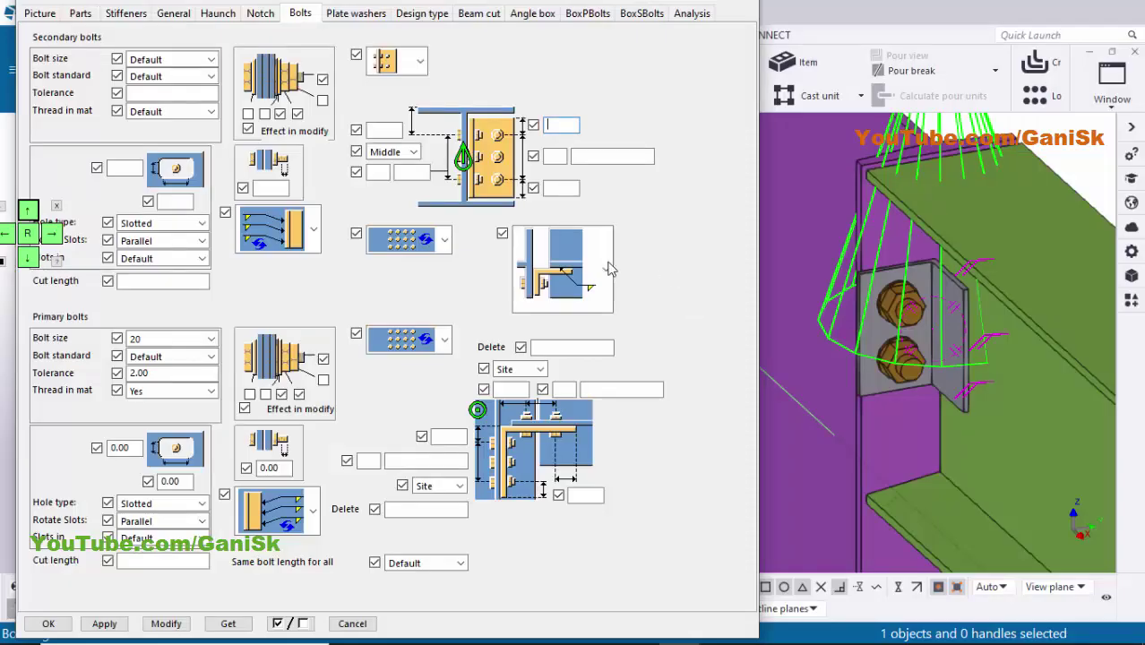
click(558, 130)
text(30)
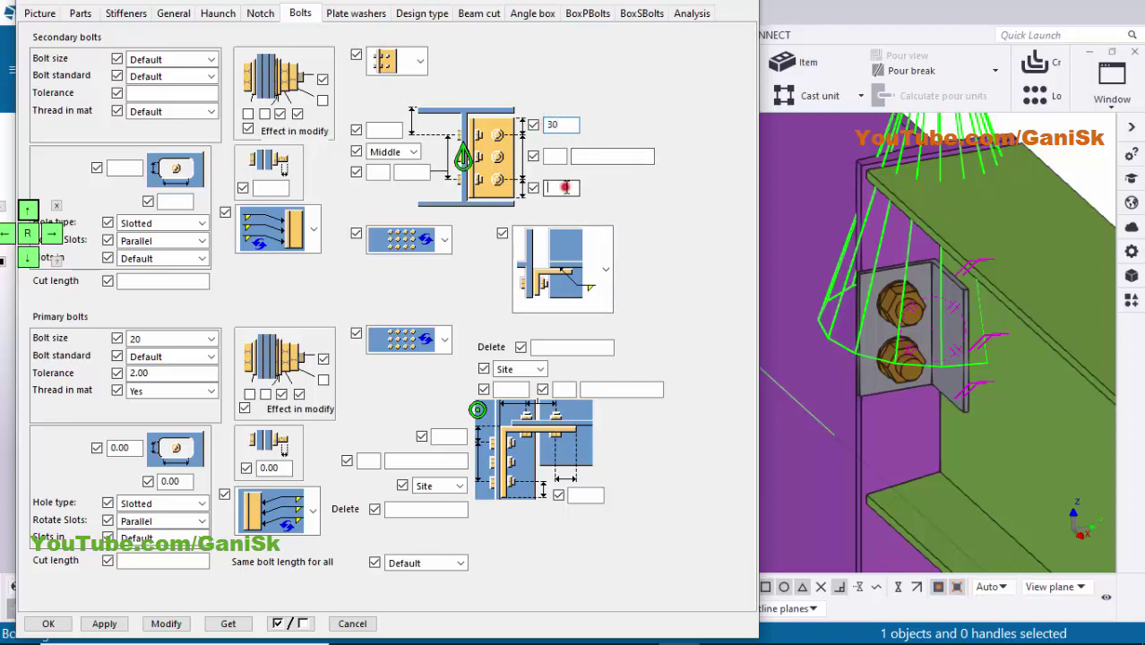
click(560, 188)
text(30)
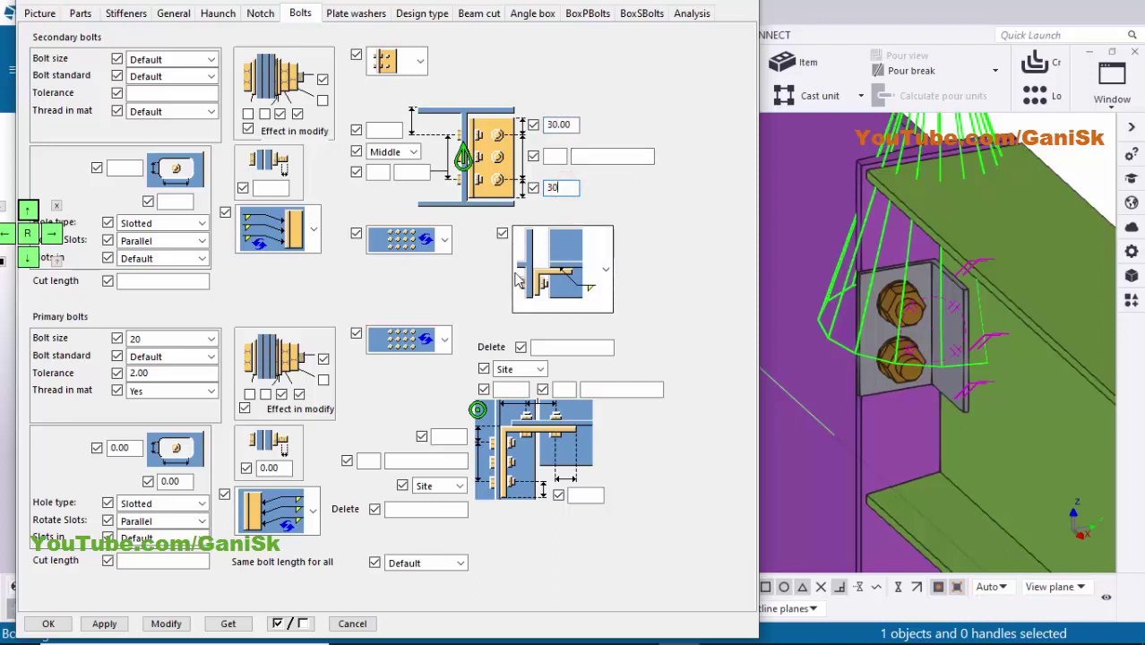
Check the vertical bolt layout in the PDF and set the number of bolt rows to 3.
click(555, 156)
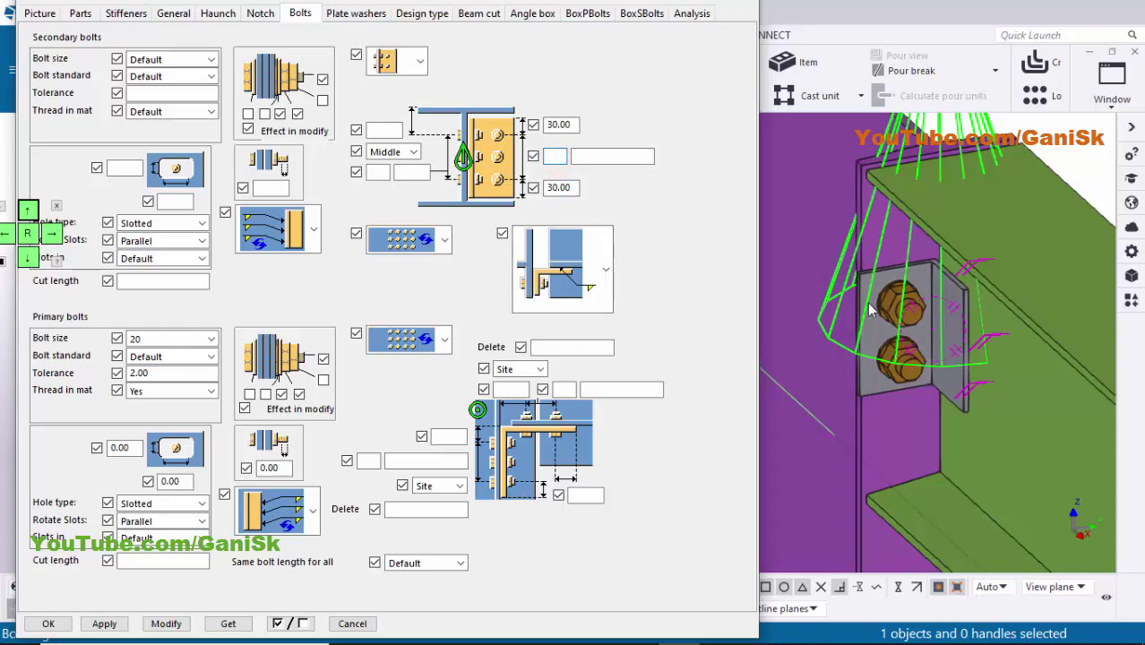
key(alt+Tab)
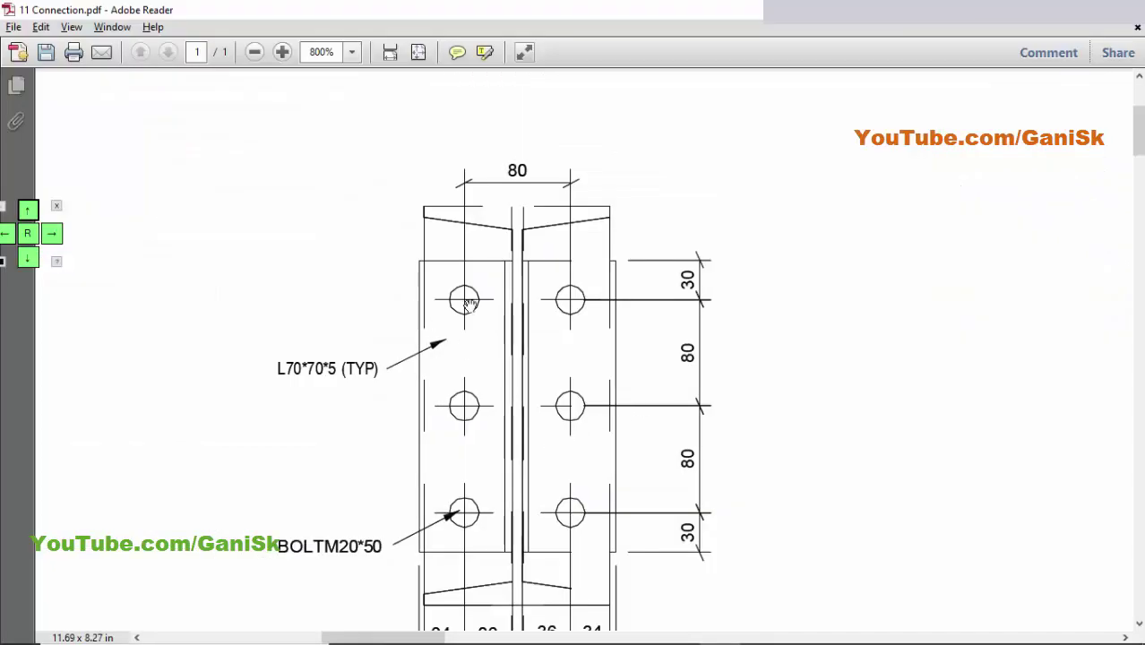
key(alt+Tab)
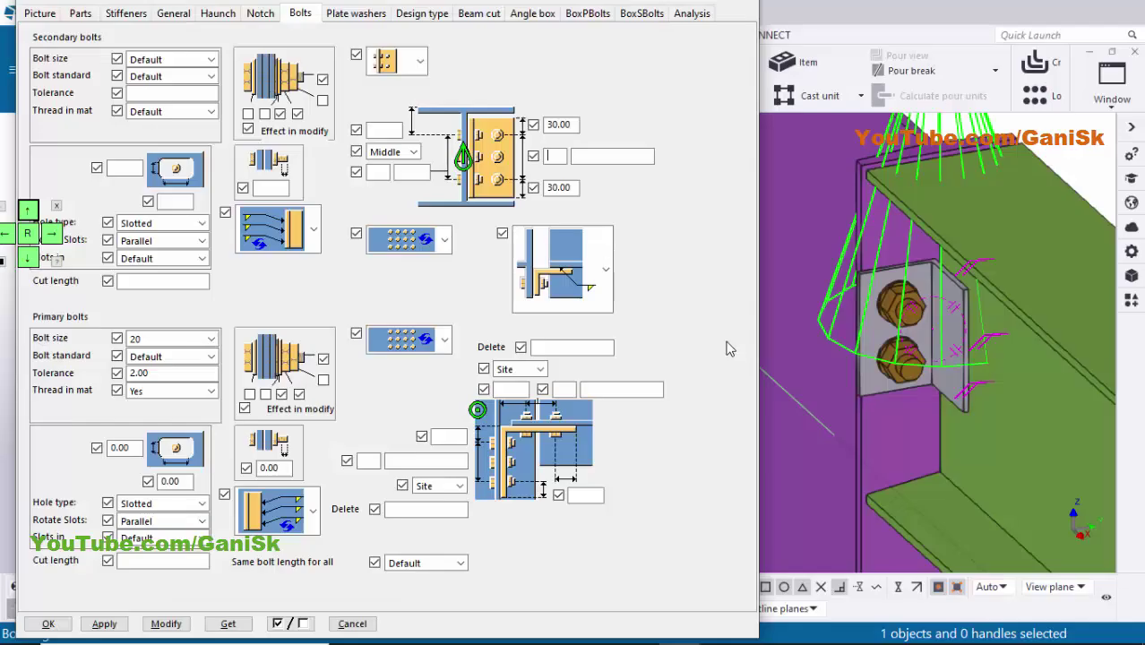
text(3)
click(595, 162)
Look up the vertical bolt spacing in the PDF, set it to 80 80 mm, modify the connection and inspect the bolts.
key(alt+Tab)
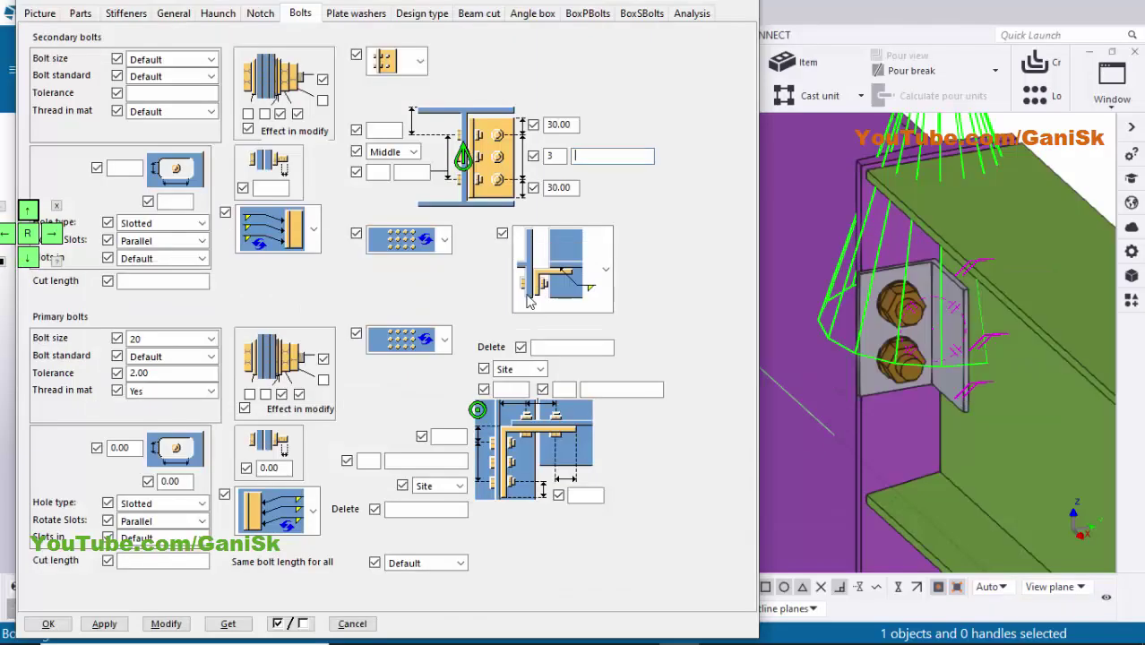
key(alt+Tab)
click(598, 157)
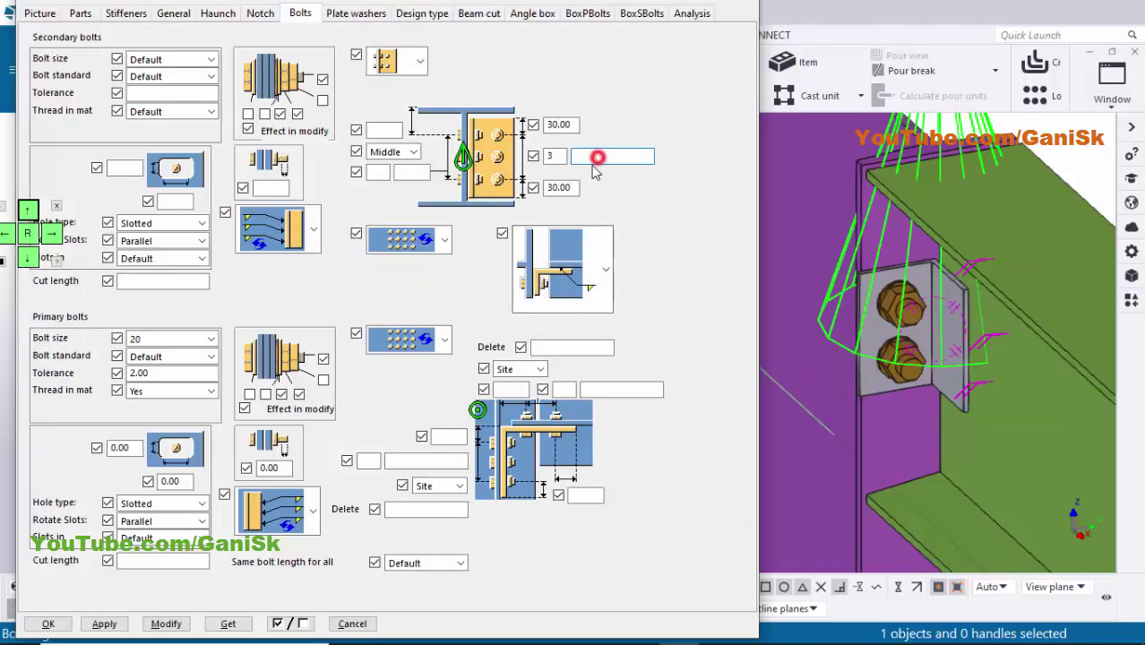
text(50)
key(alt+Tab)
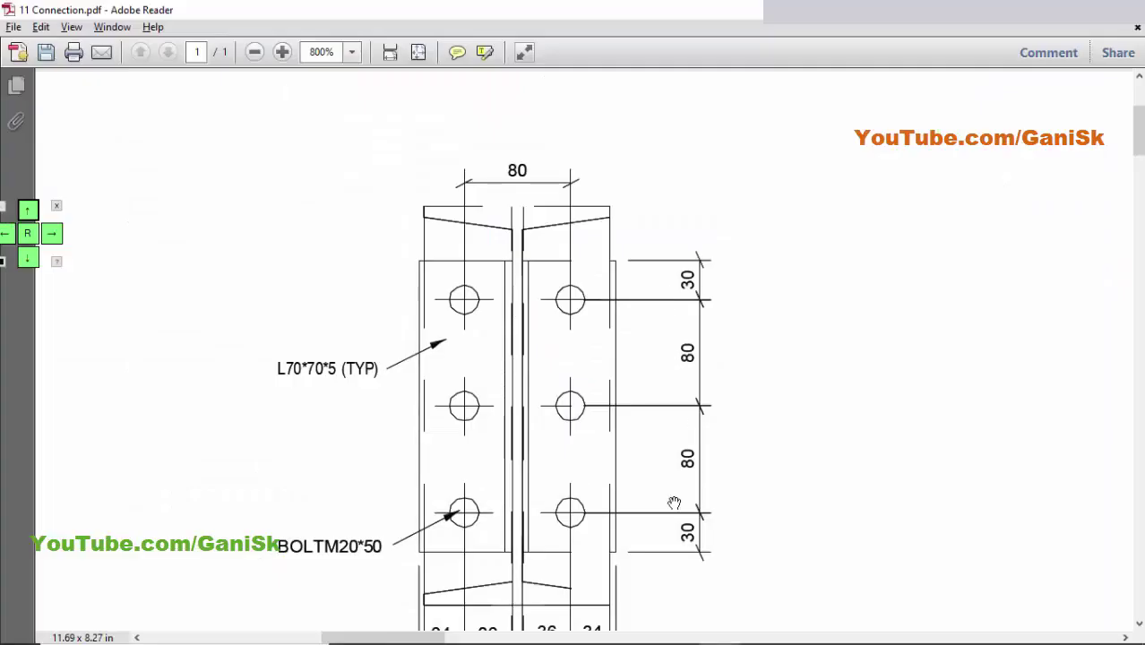
key(alt+Tab)
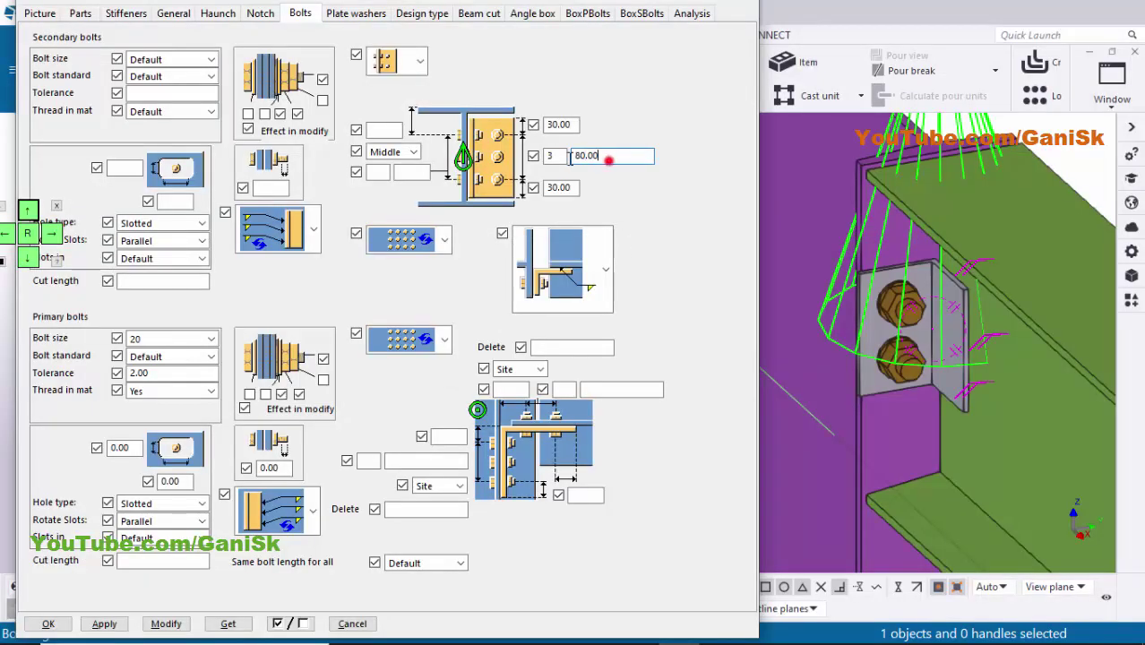
drag(608, 159, 571, 156)
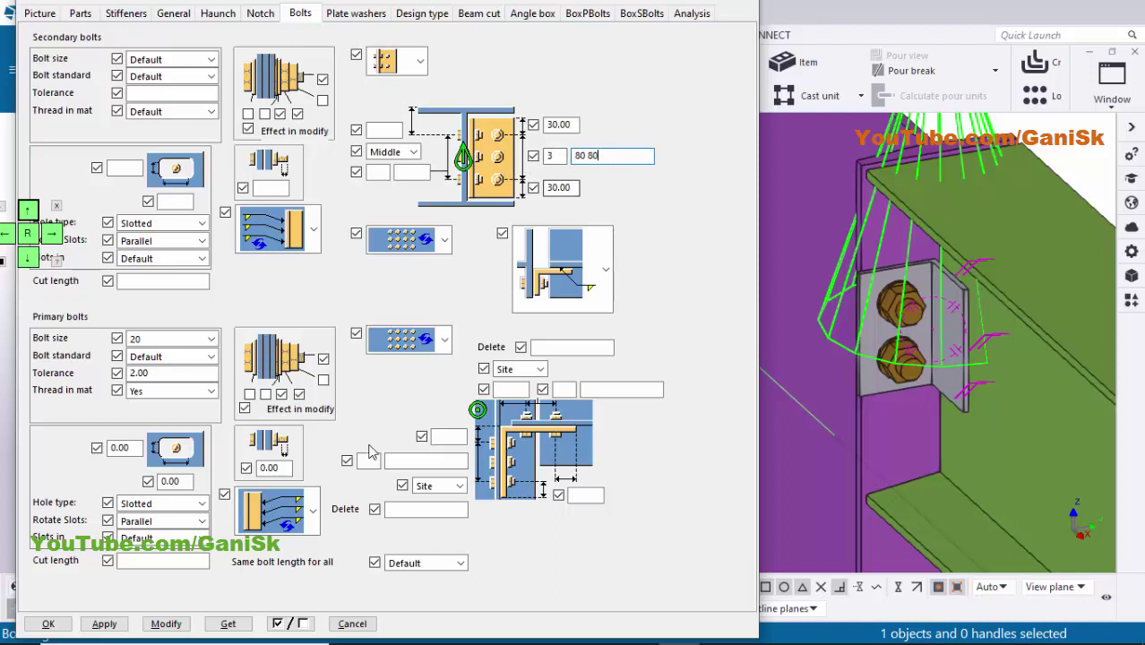
click(164, 625)
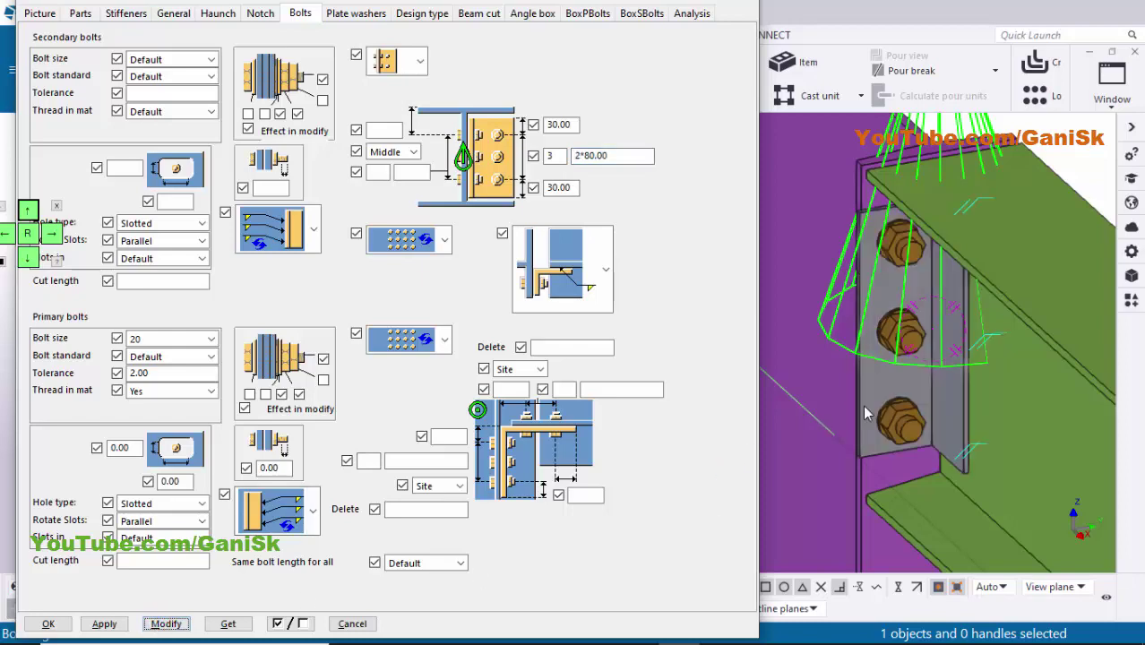
ctrl+middle_drag(890, 406, 896, 270)
scroll(897, 271, up, 2)
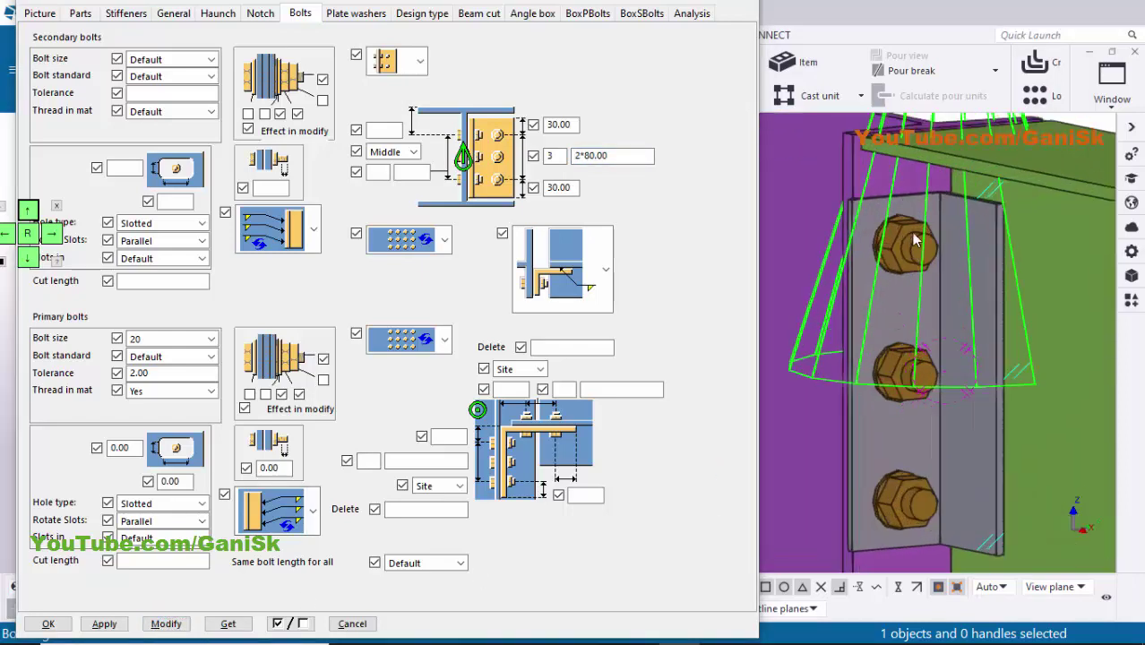
double_click(557, 125)
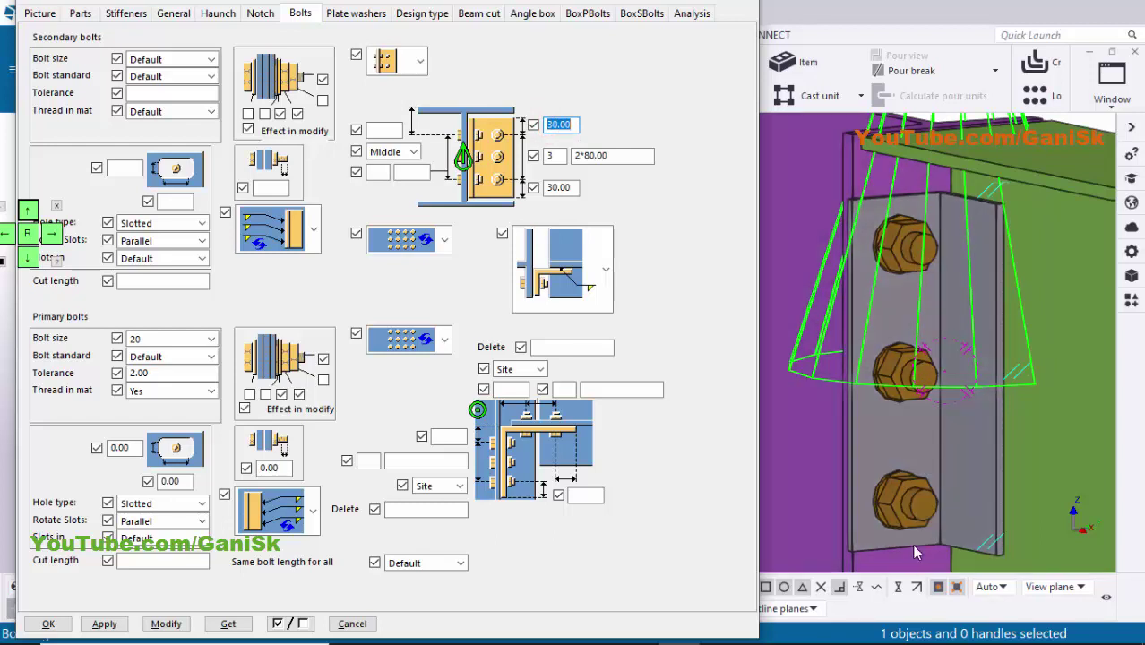
scroll(950, 358, down, 5)
scroll(955, 351, down, 1)
middle_drag(1010, 335, 1116, 351)
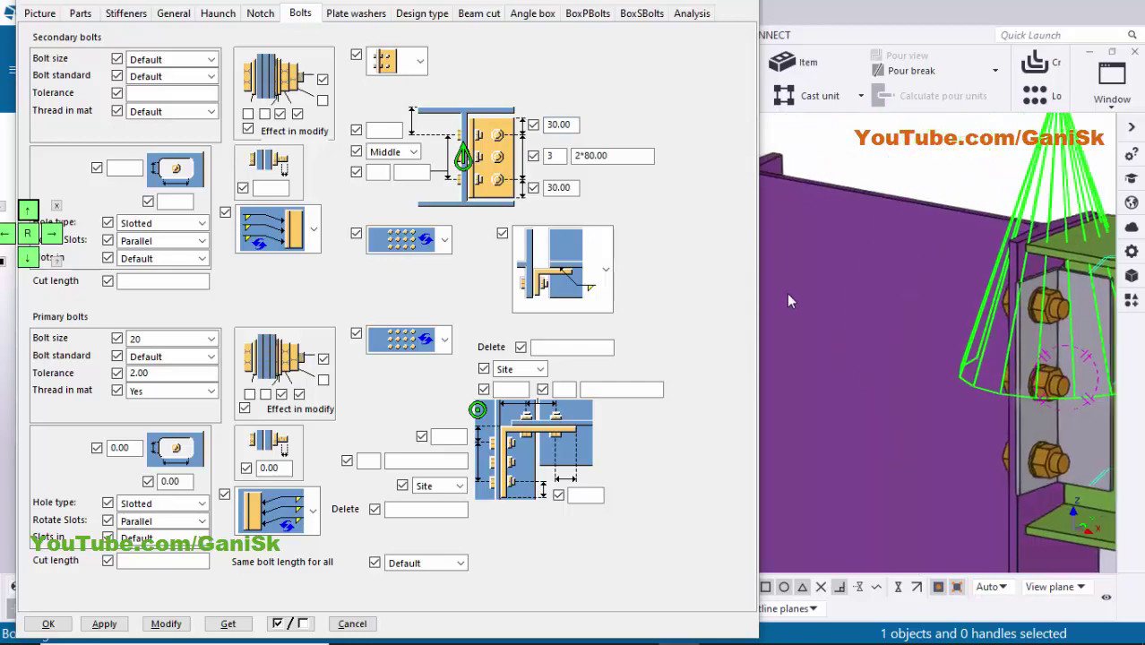
Look up the PL6*60 stiffener plates in the PDF, set all four stiffener thicknesses to 6 mm and modify the connection.
mouse_move(597, 640)
click(713, 629)
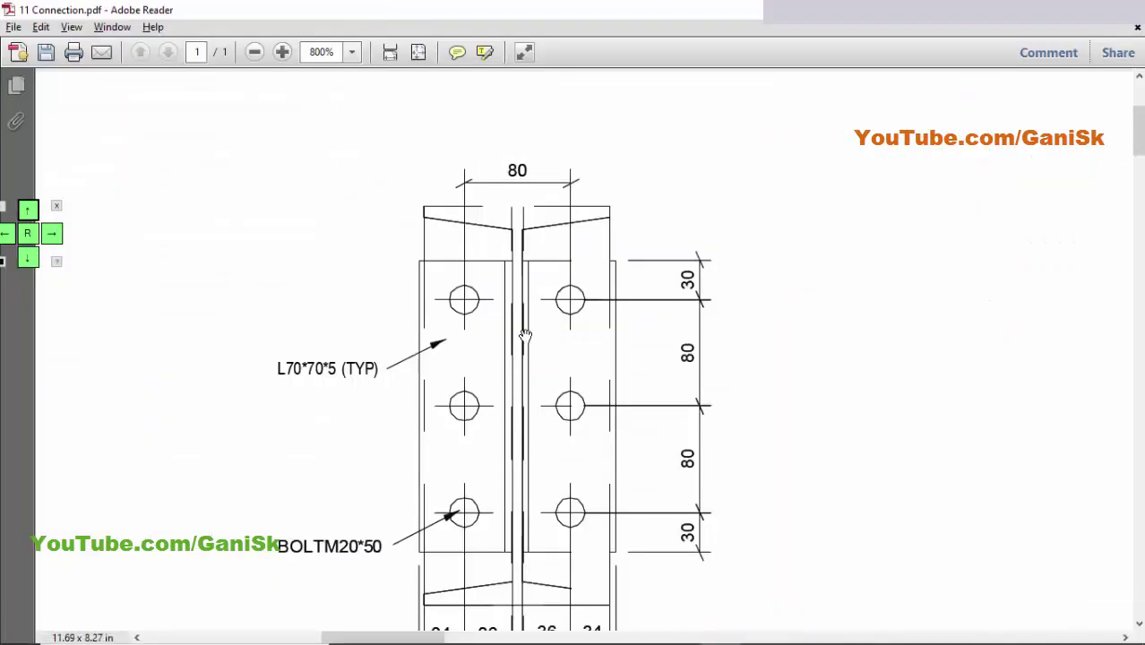
ctrl+scroll(430, 341, down, 5)
ctrl+scroll(431, 357, up, 6)
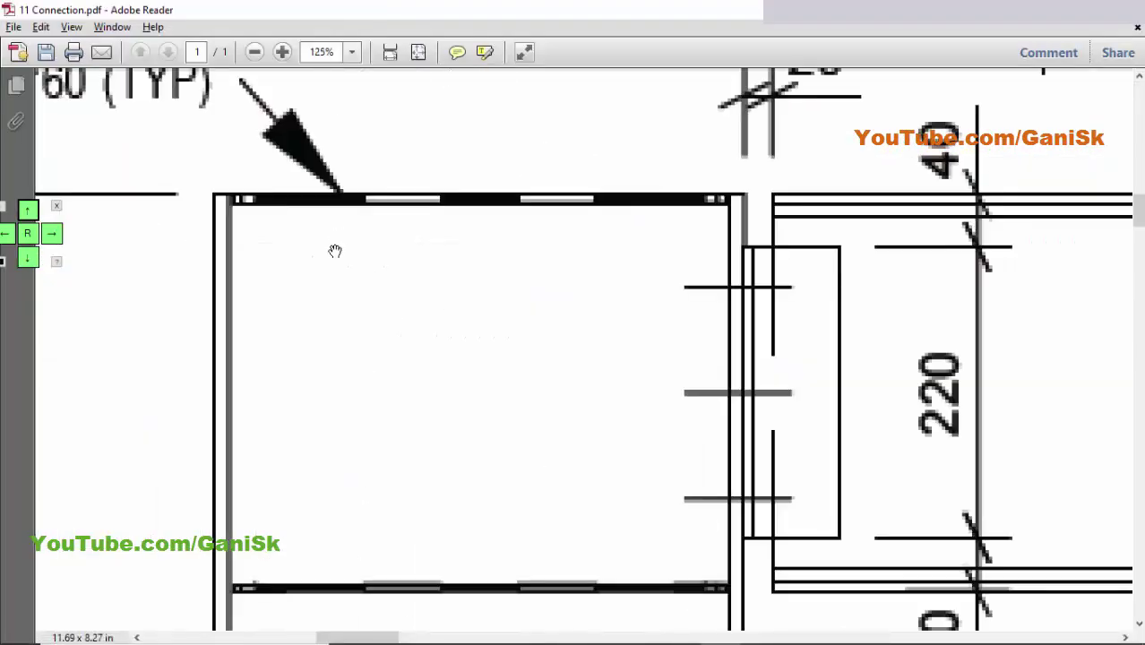
ctrl+scroll(430, 519, down, 2)
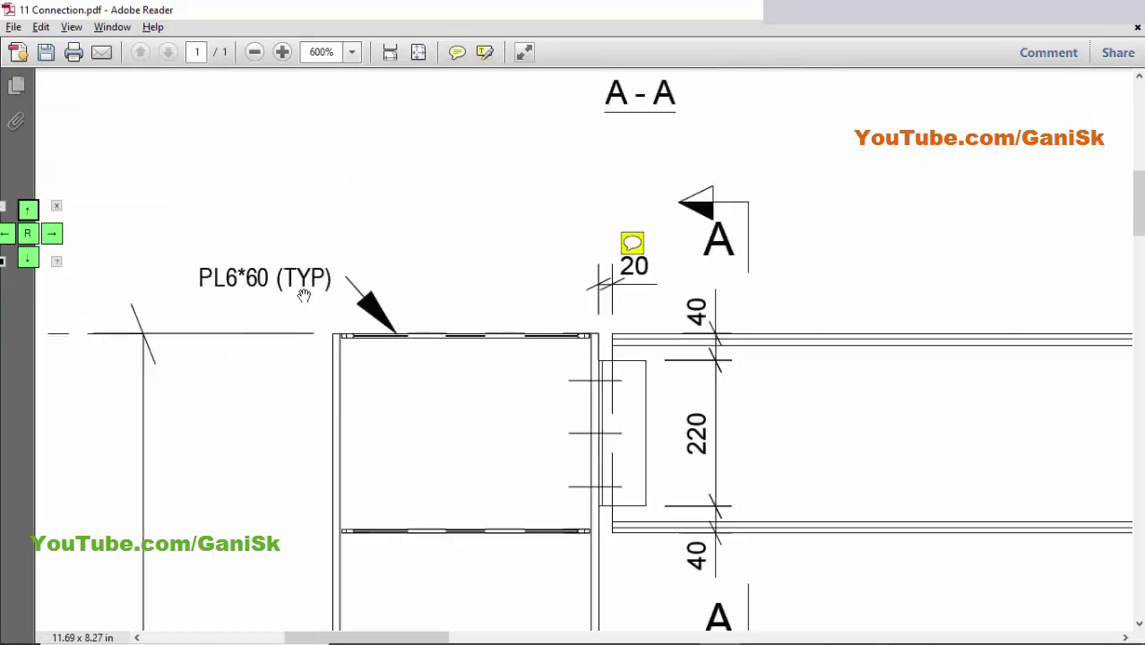
key(alt+Tab)
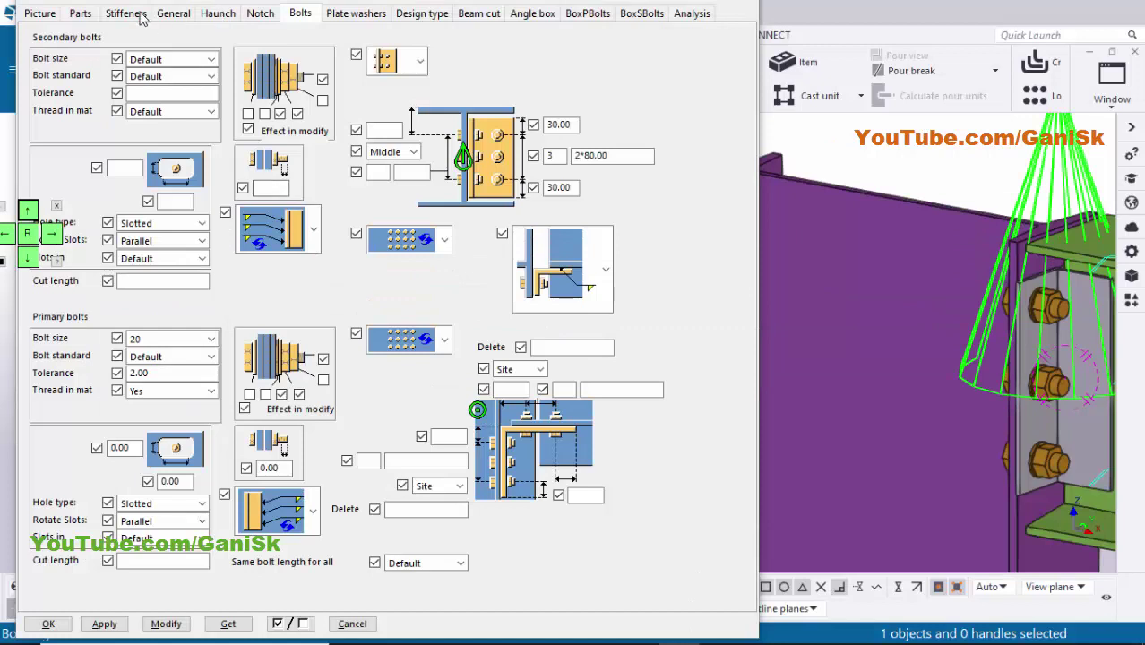
click(139, 14)
click(143, 54)
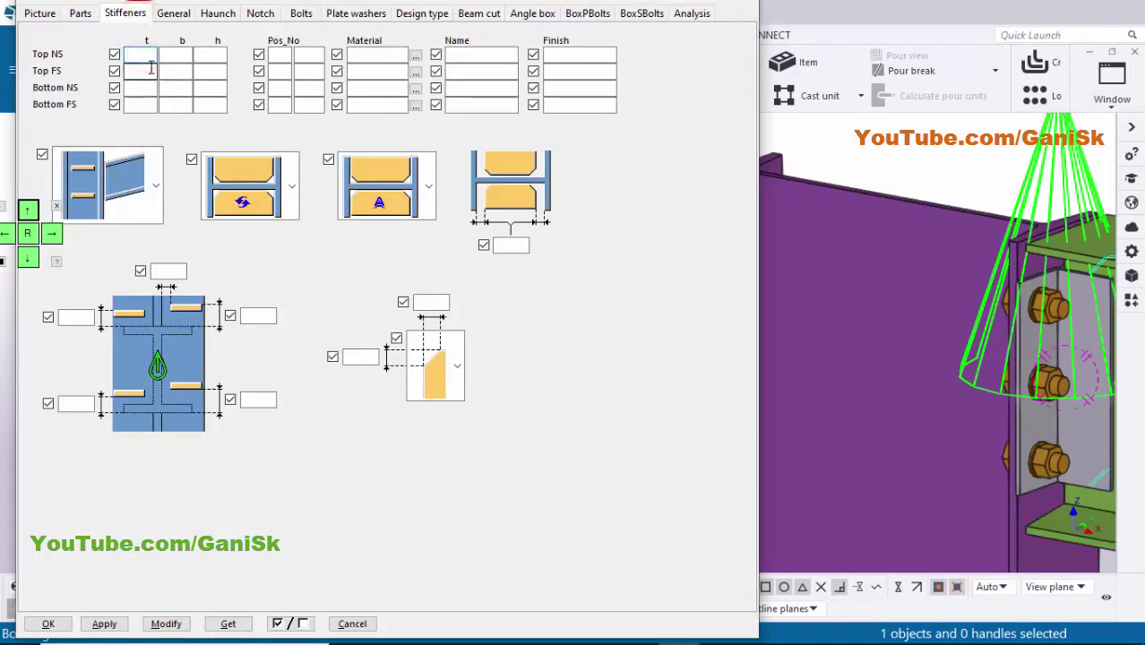
text(6)
click(141, 88)
text(6)
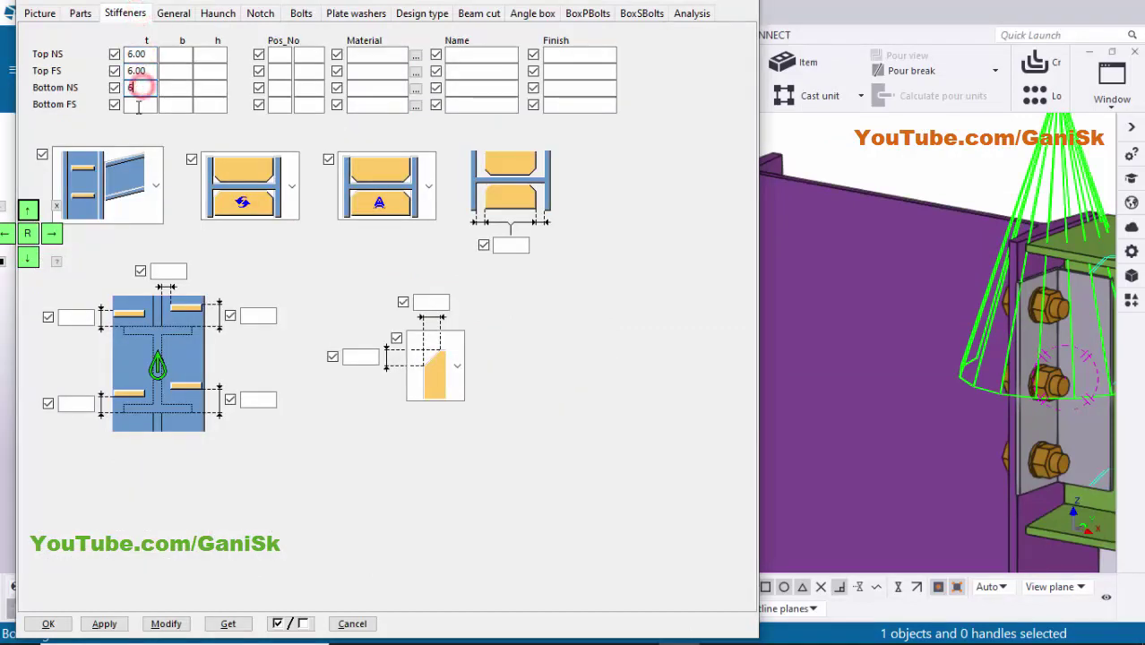
click(141, 104)
text(6)
click(166, 623)
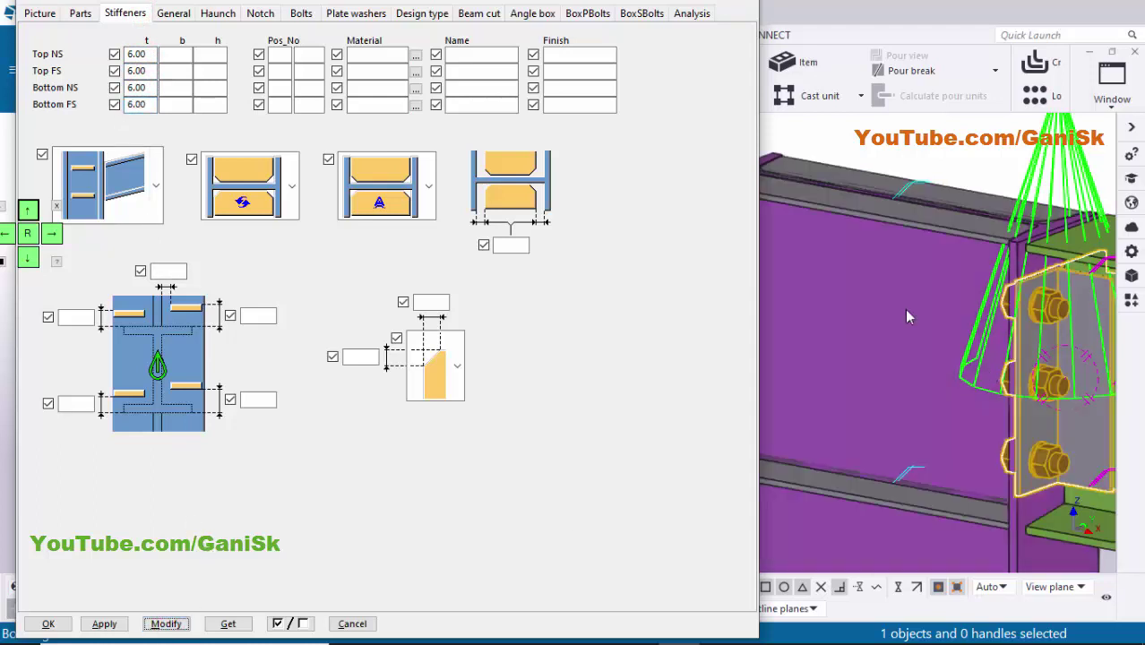
Inspect the stiffeners, set the width of all four to 60 mm per the PDF and modify the connection.
scroll(907, 315, down, 2)
middle_drag(908, 316, 1001, 357)
scroll(852, 269, up, 3)
scroll(859, 285, up, 2)
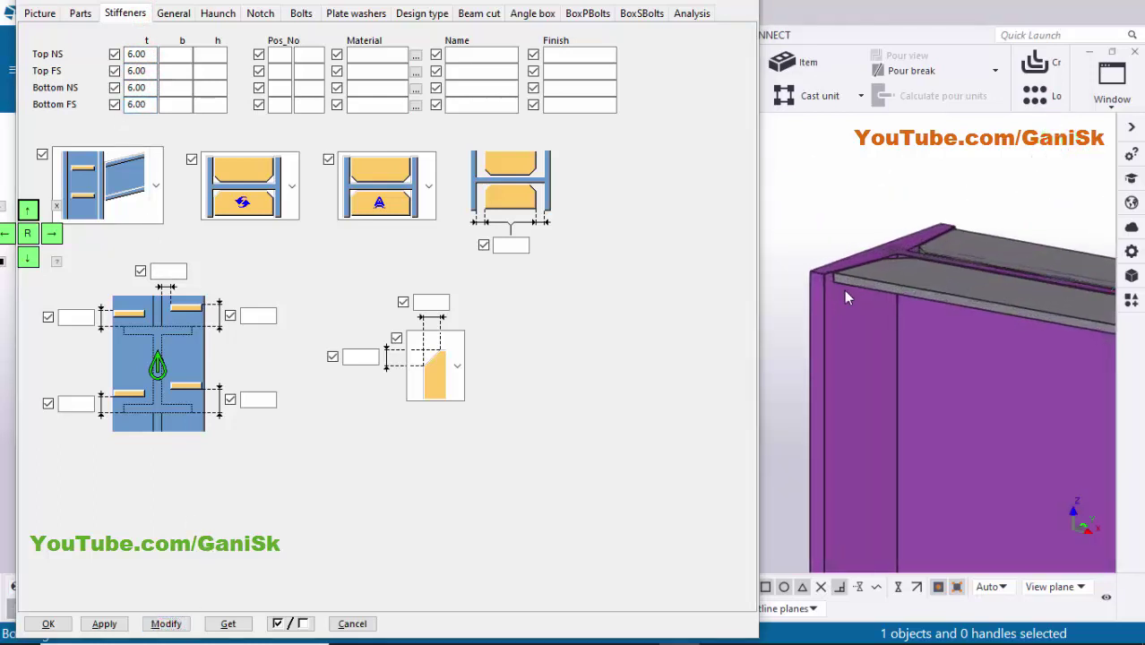
ctrl+middle_drag(890, 277, 862, 290)
scroll(859, 289, up, 1)
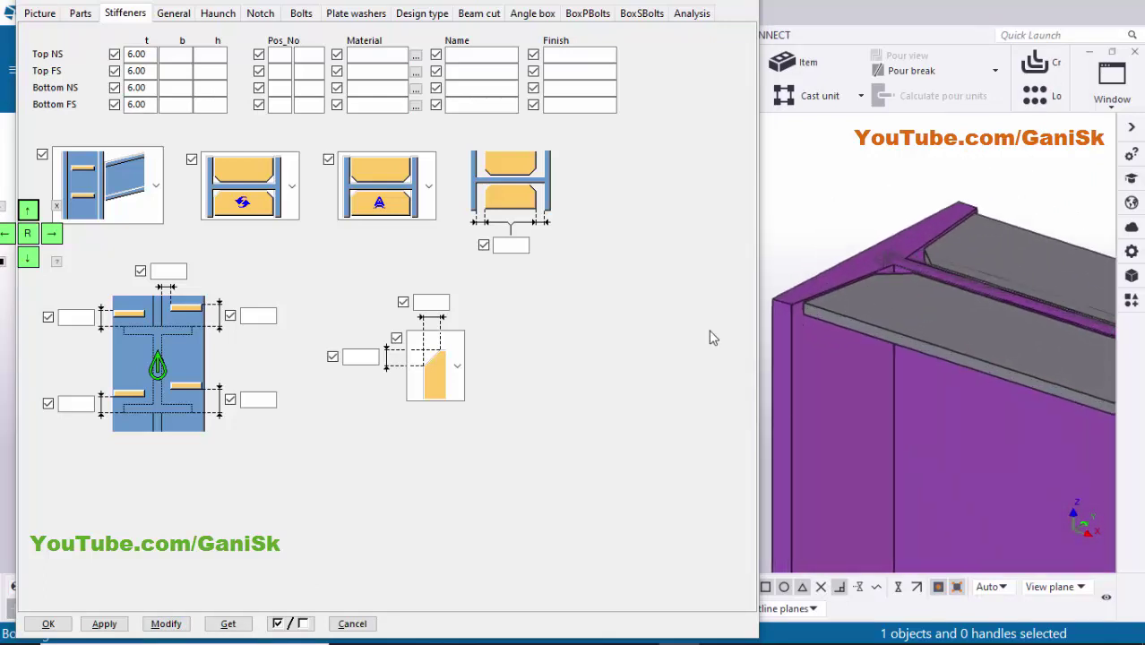
key(alt+Tab)
key(alt+Tab)
click(179, 57)
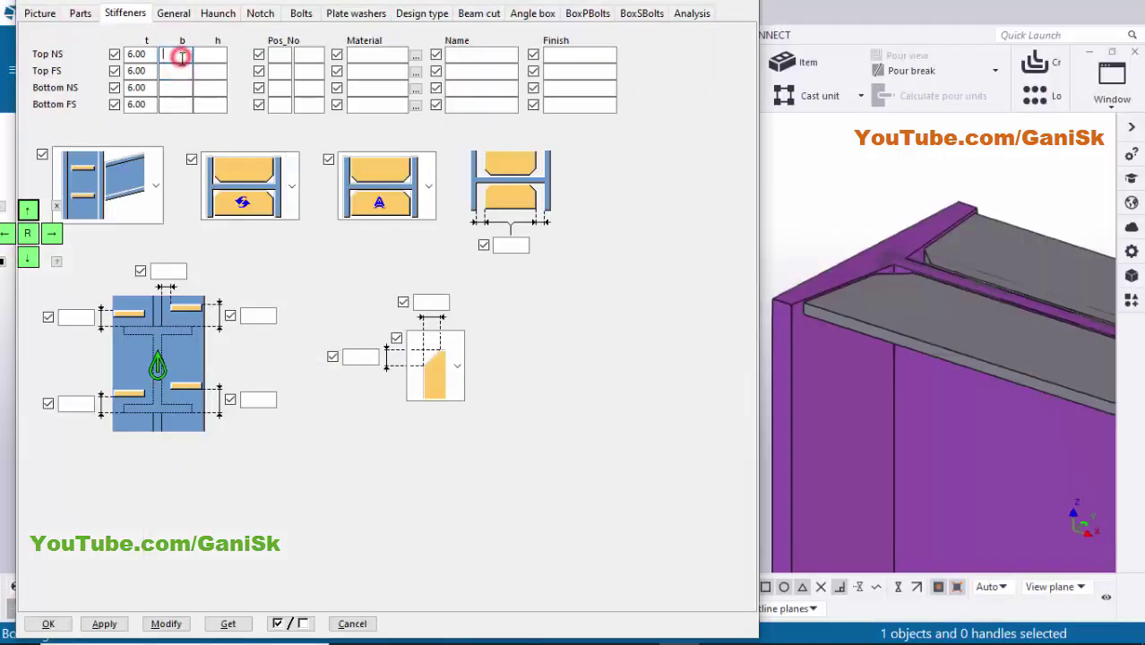
click(172, 71)
text(60)
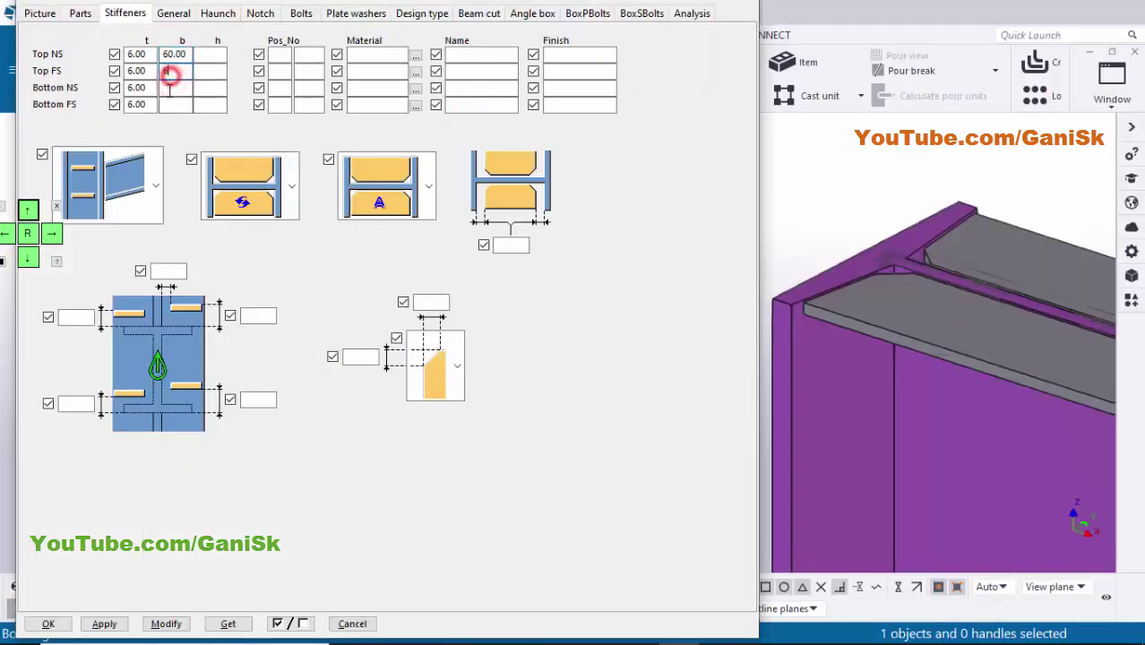
click(172, 87)
text(60)
click(173, 104)
text(60)
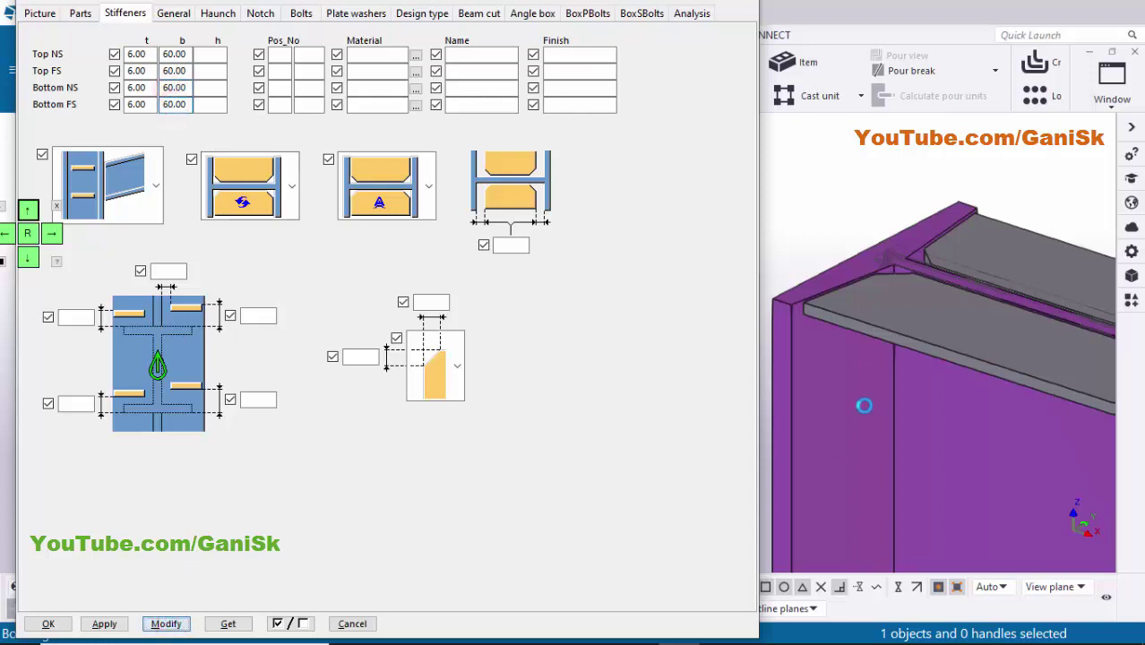
scroll(867, 360, down, 2)
scroll(867, 359, up, 5)
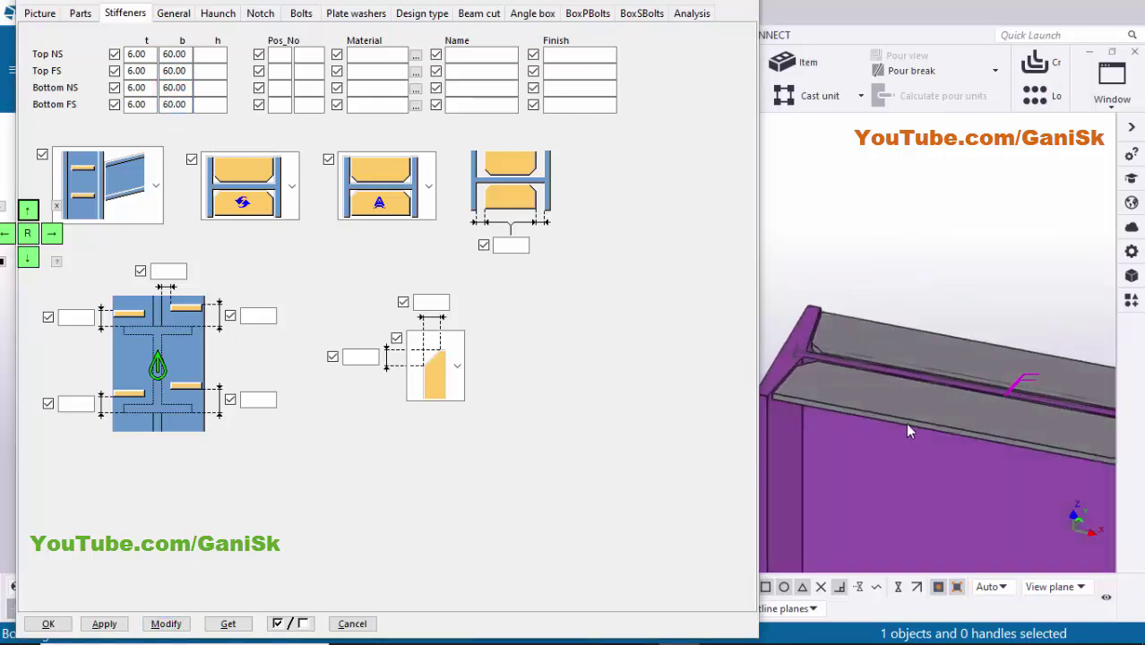
scroll(941, 394, down, 3)
scroll(834, 331, up, 5)
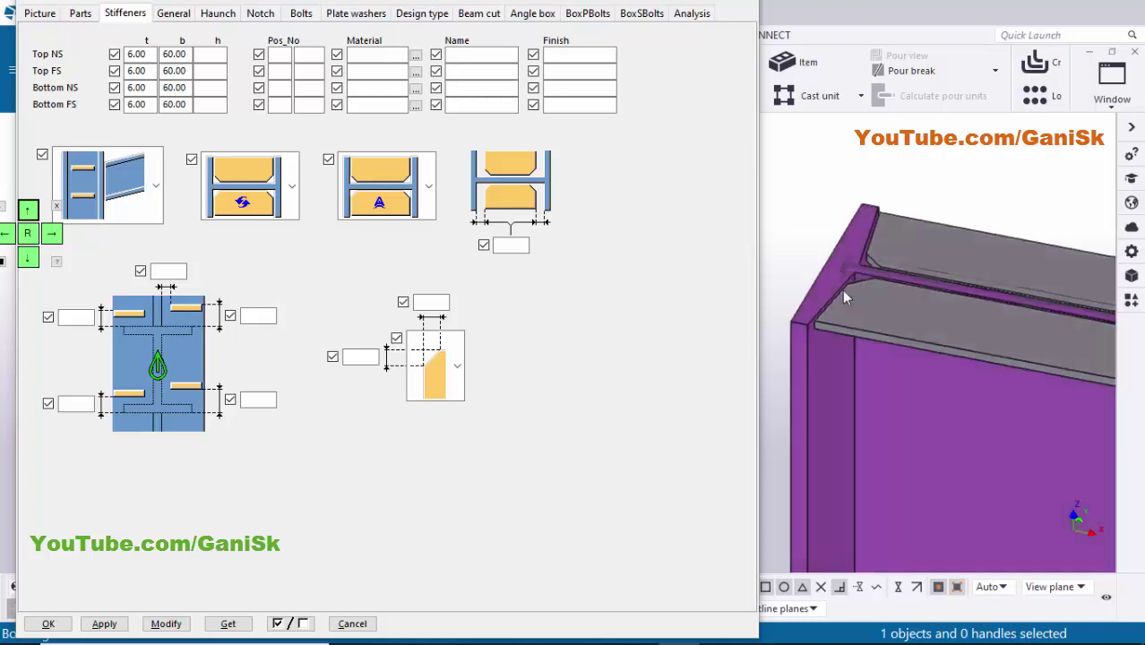
click(208, 54)
click(207, 72)
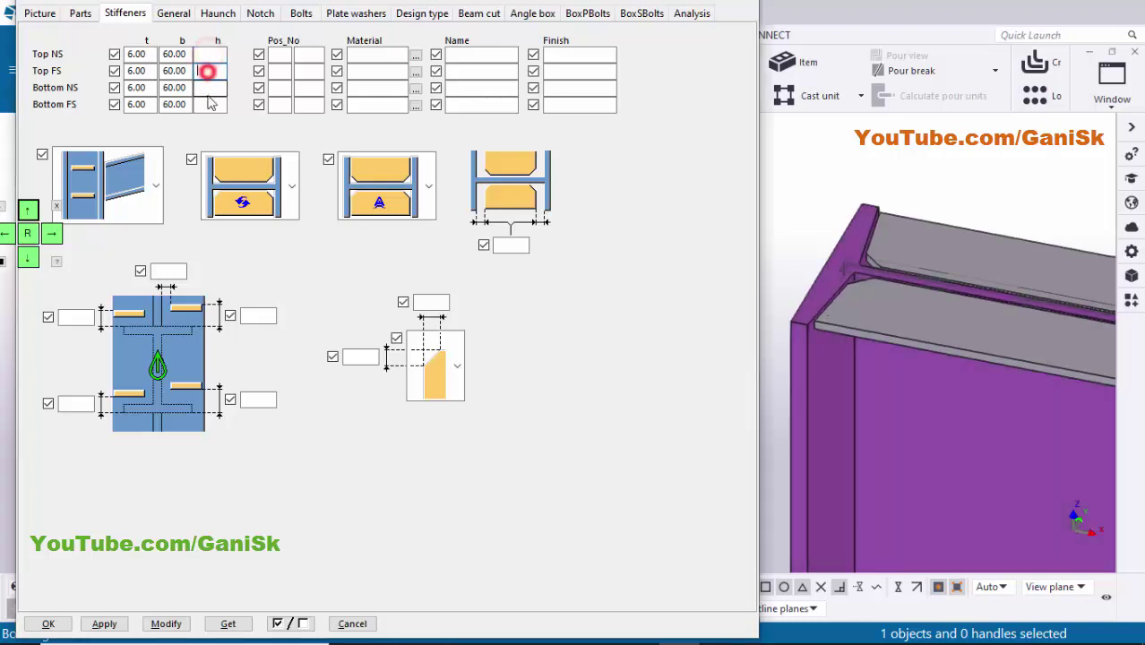
click(208, 88)
click(208, 103)
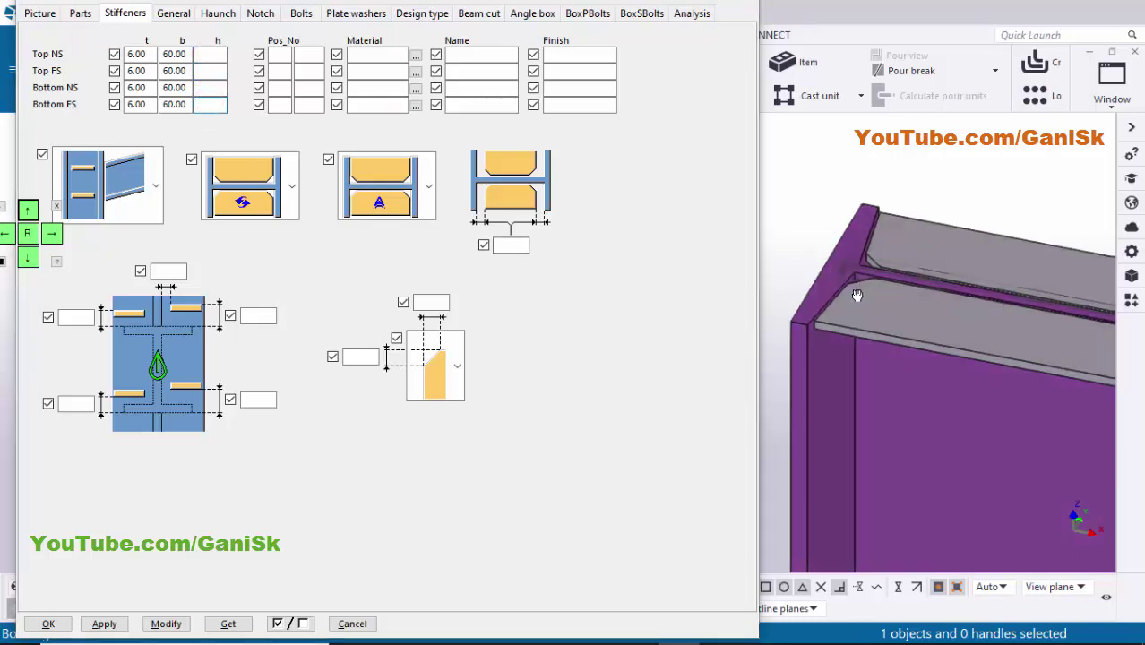
Set both stiffener corner chamfer dimensions to 10 mm, modify the connection and inspect the stiffener corners.
scroll(860, 267, up, 3)
scroll(861, 257, up, 2)
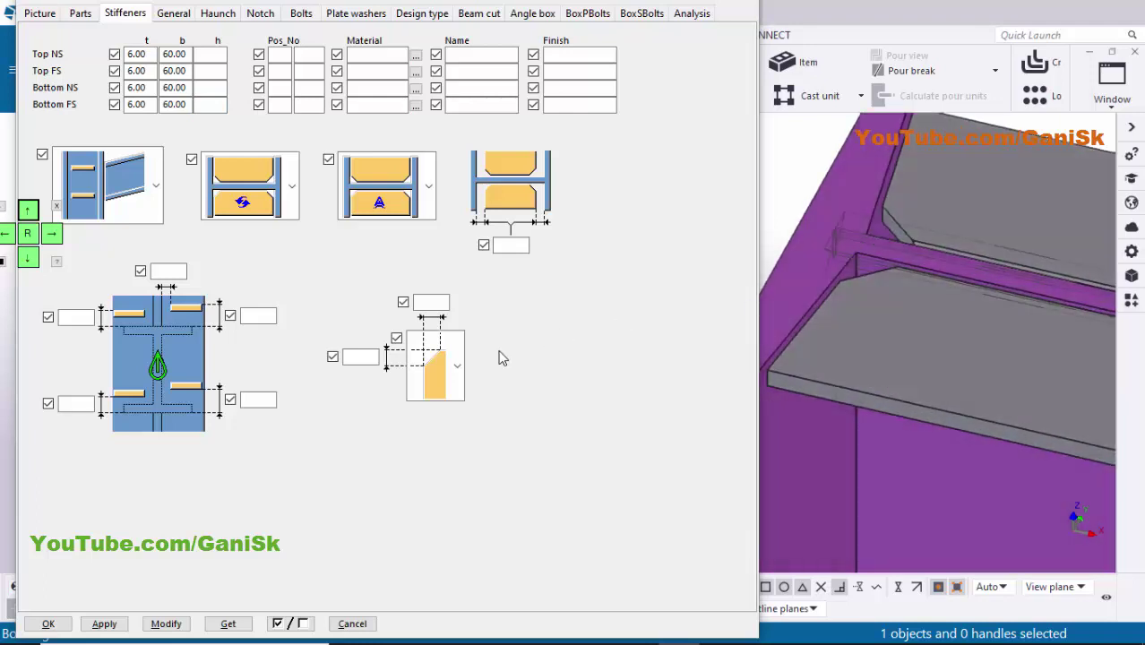
click(428, 303)
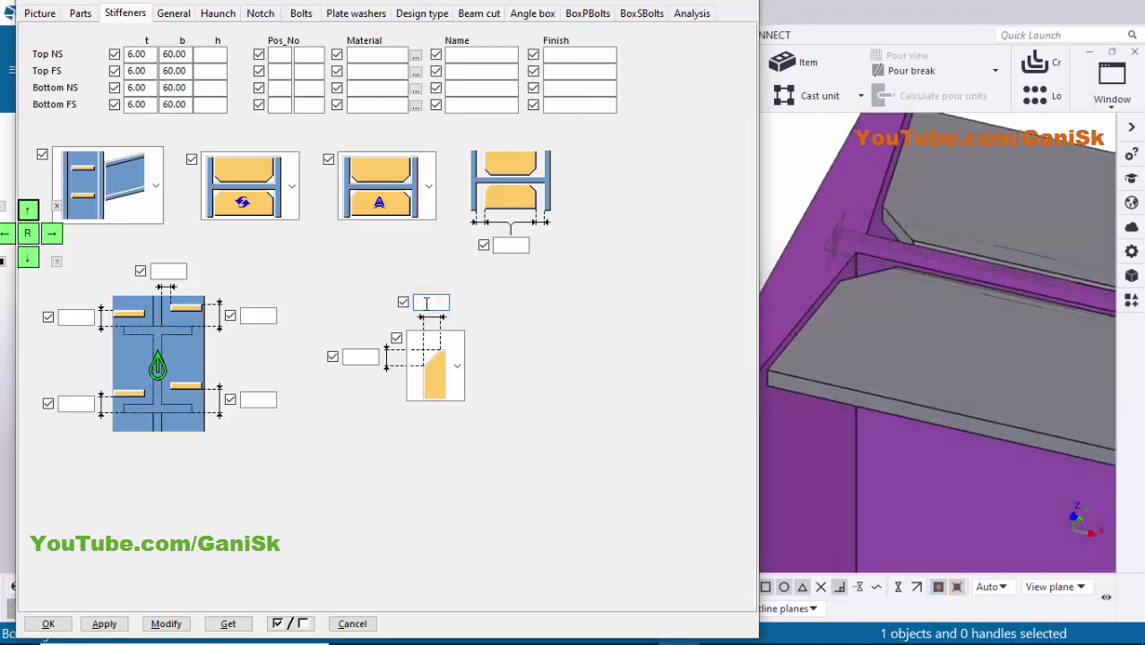
text(10)
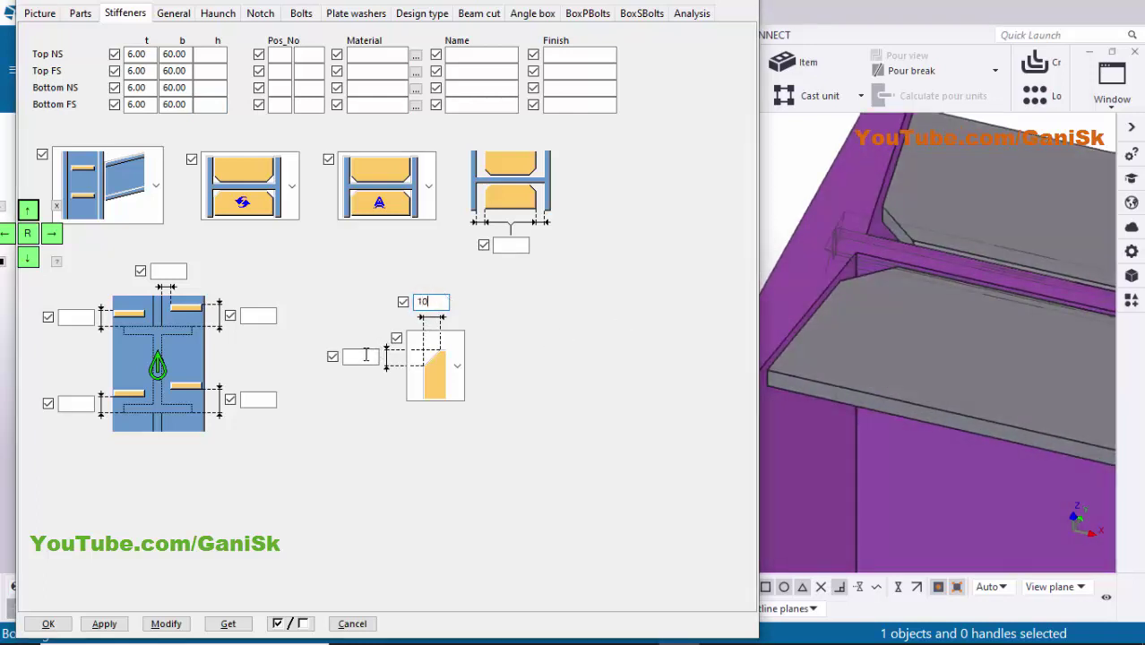
click(363, 356)
text(10)
click(166, 623)
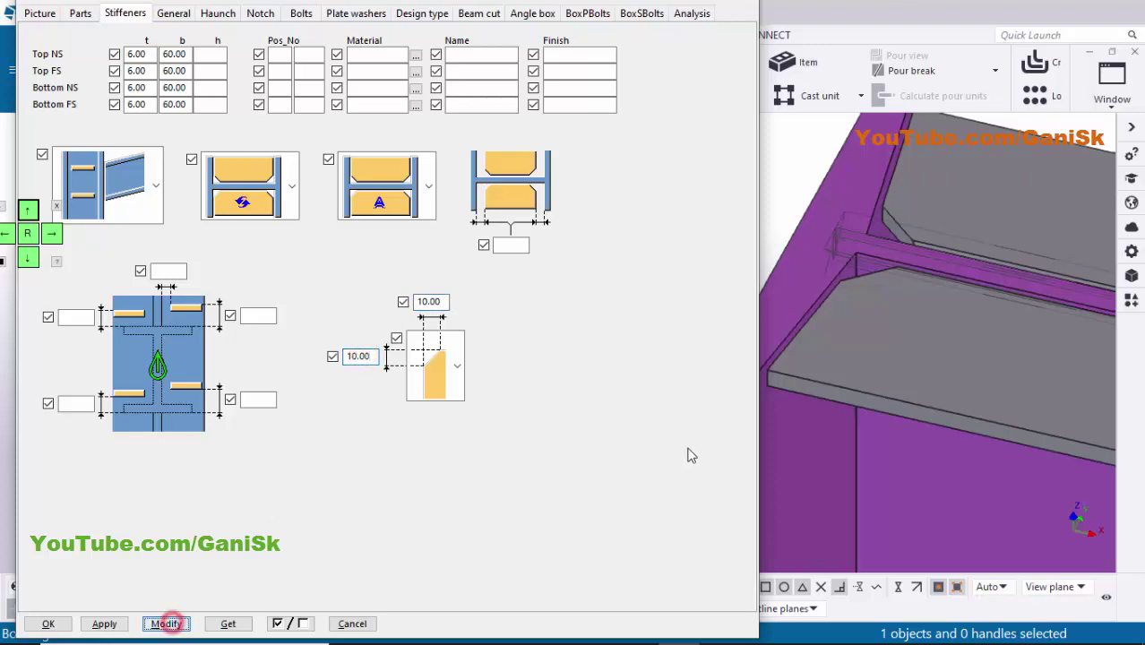
scroll(878, 272, up, 1)
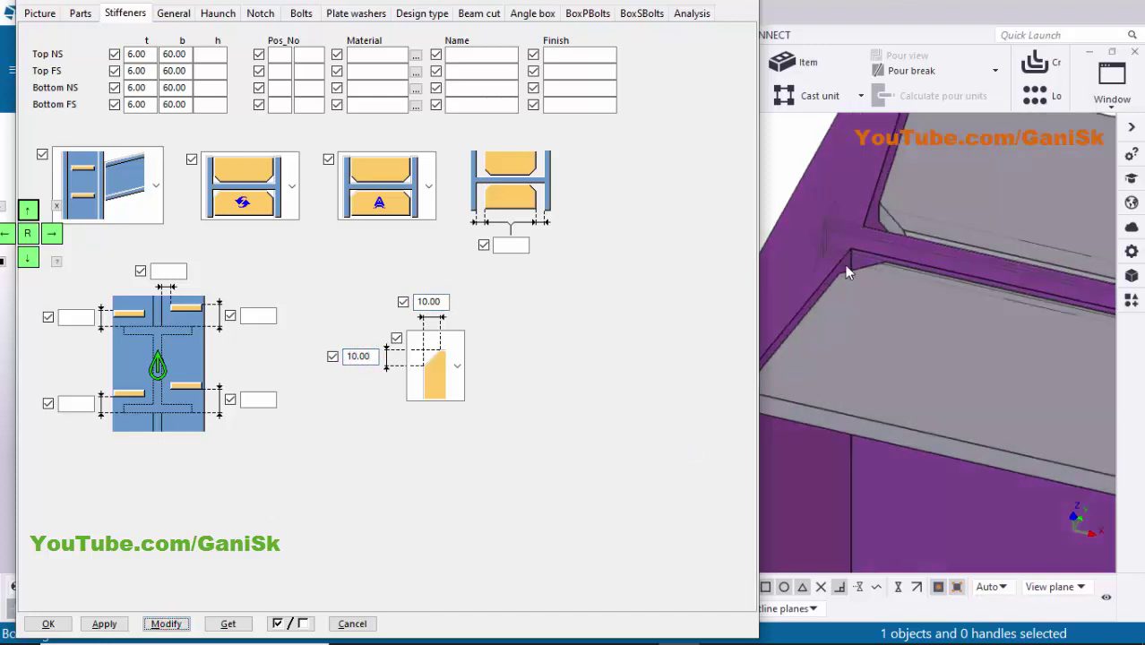
scroll(853, 268, down, 3)
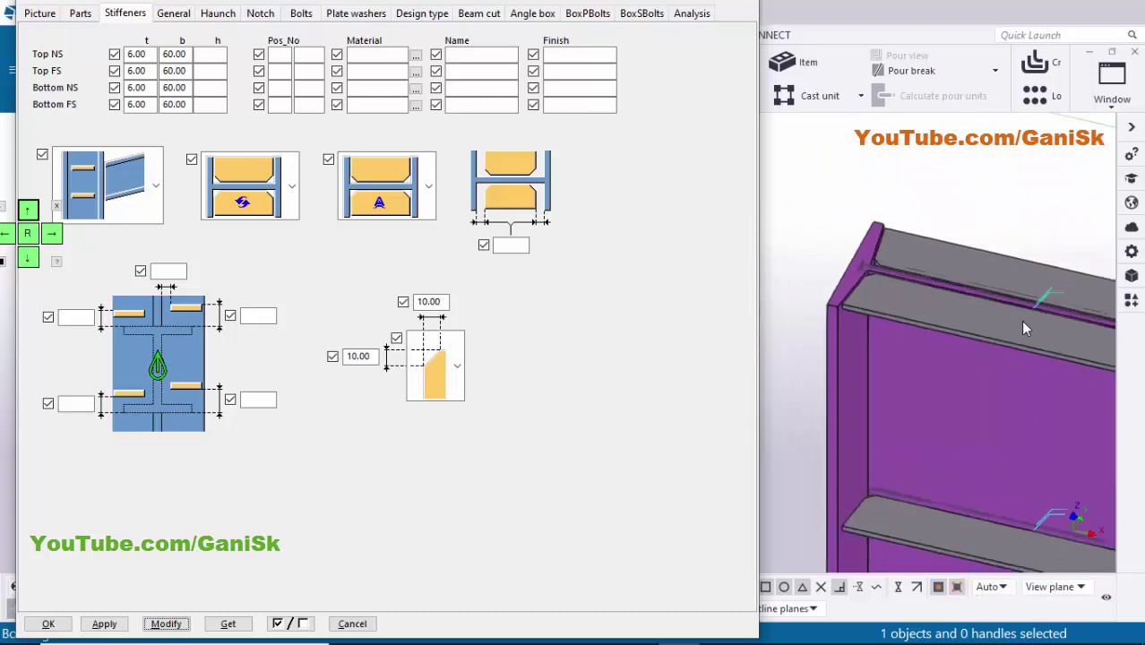
middle_drag(1024, 323, 863, 249)
scroll(911, 314, down, 1)
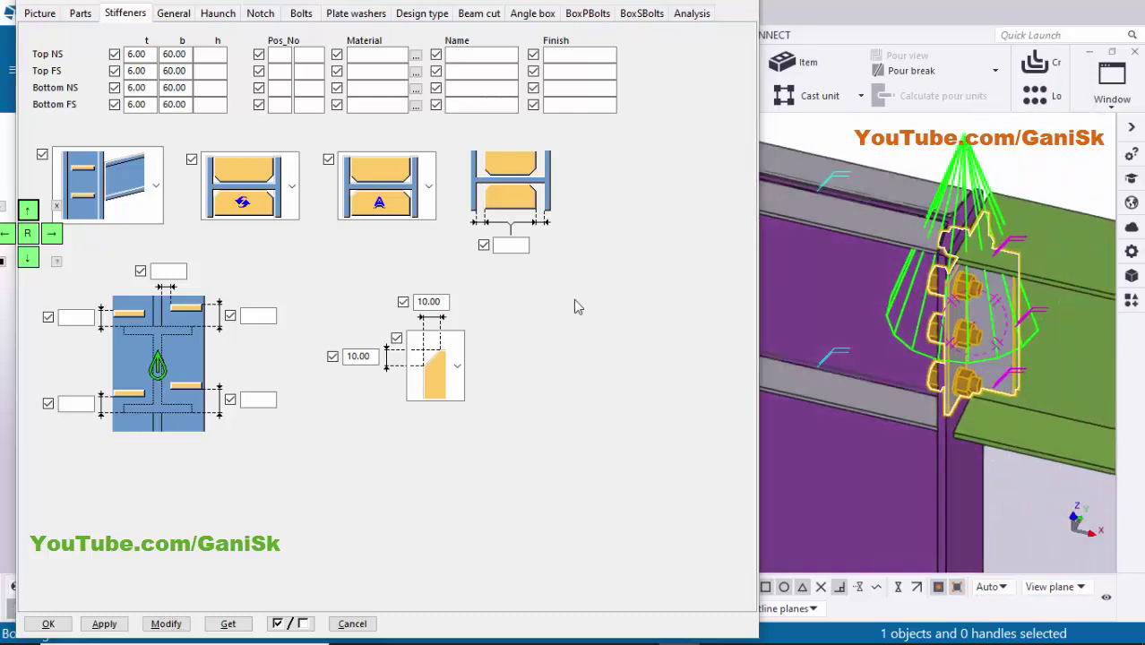
Modify the connection with the stiffener settings, close its properties and redraw the view to check the stiffeners.
click(165, 621)
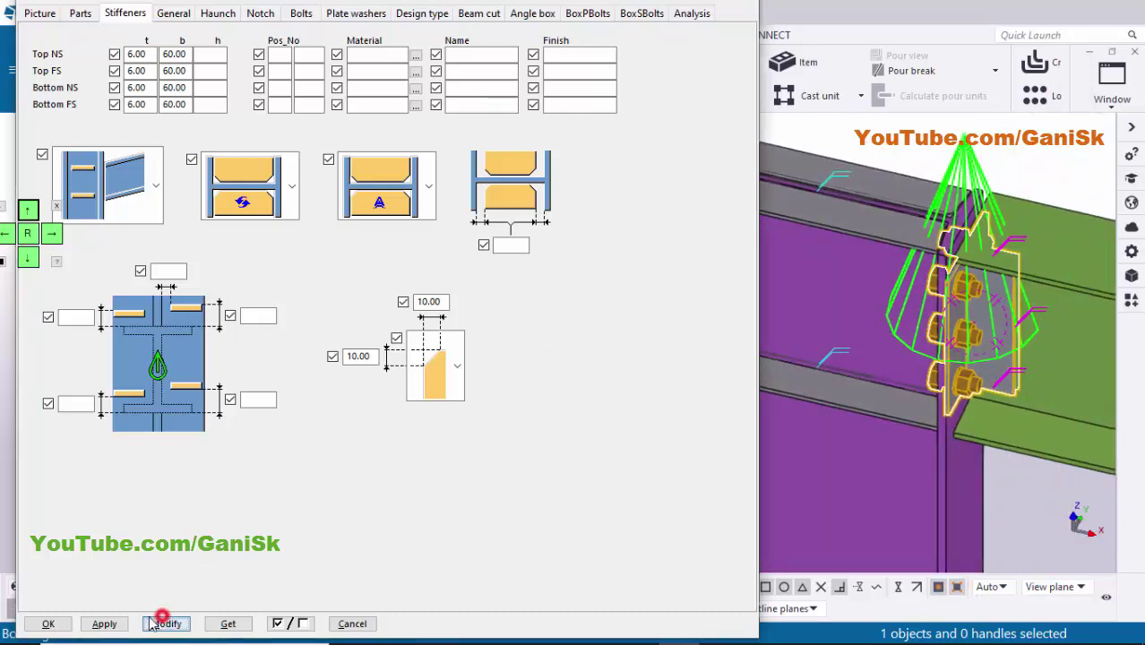
click(49, 623)
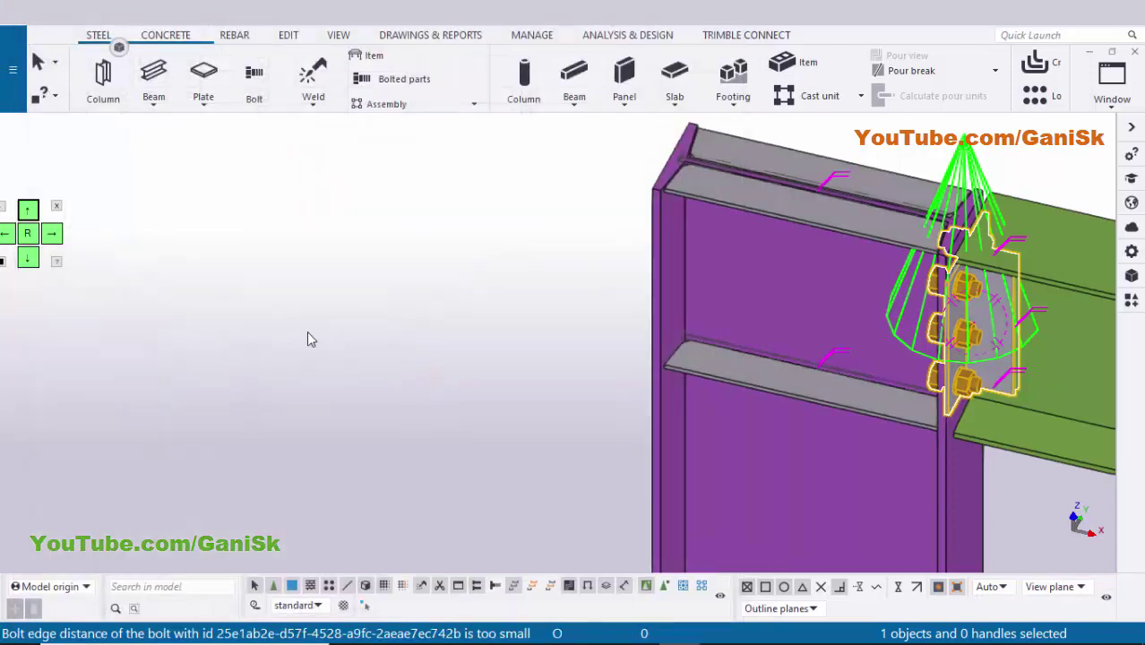
right_click(302, 205)
click(342, 294)
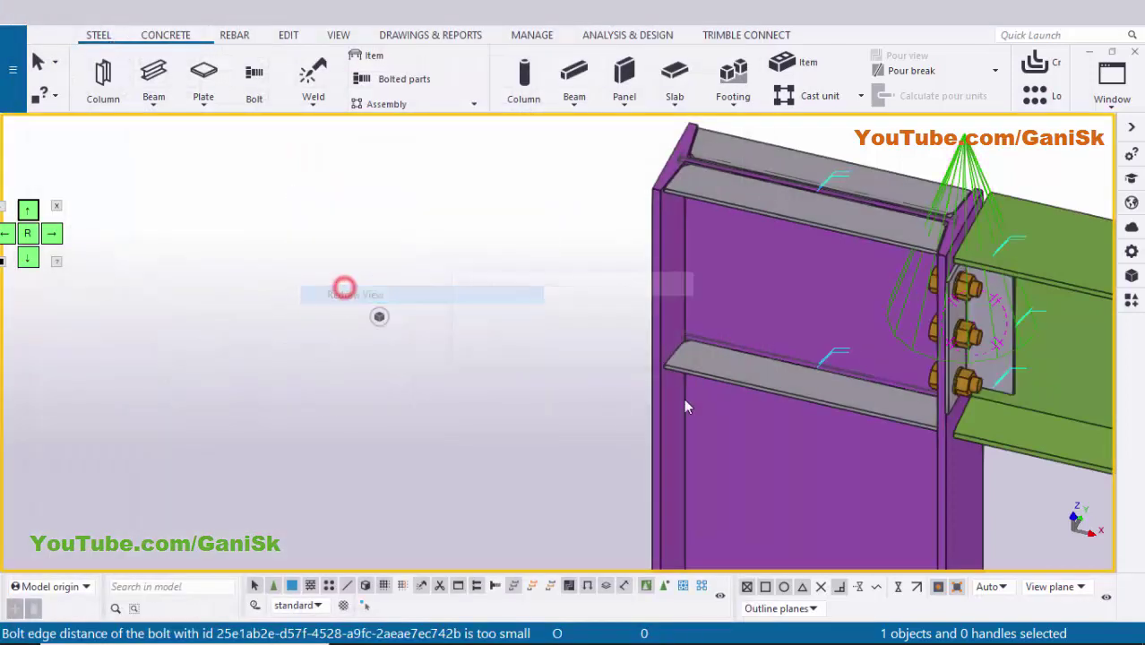
mouse_move(630, 367)
ctrl+middle_down()
mouse_move(759, 273)
mouse_move(866, 296)
ctrl+middle_up()
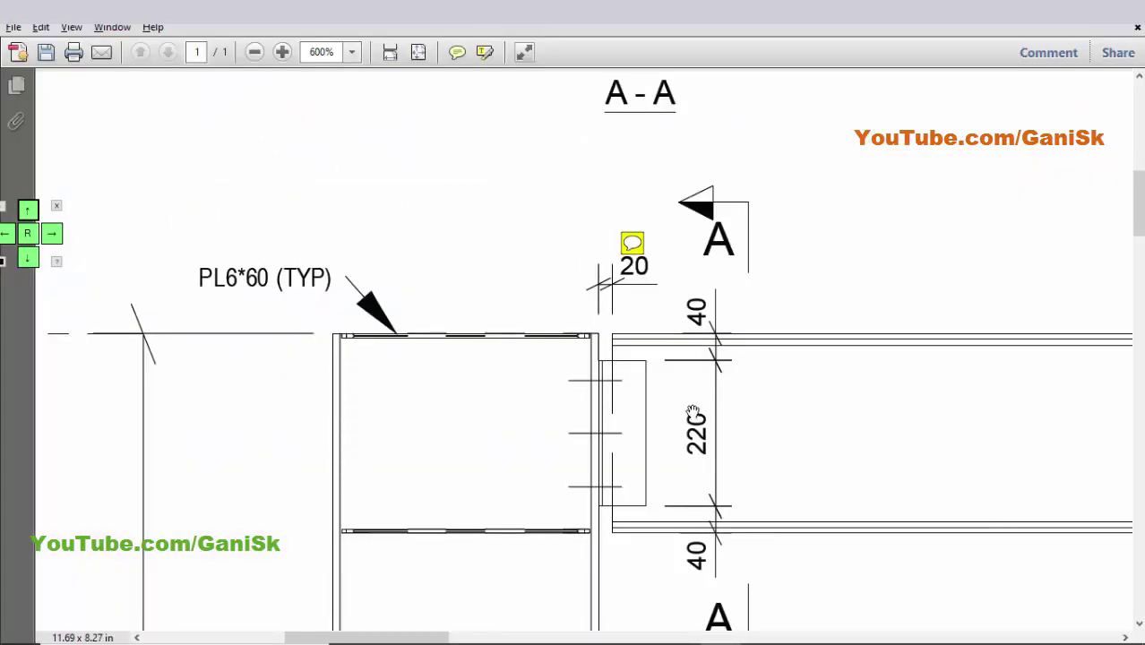
Try the clip angle (141) option that bolts the angle to both column and beam, modify the connection and inspect the bolts.
scroll(693, 412, down, 5)
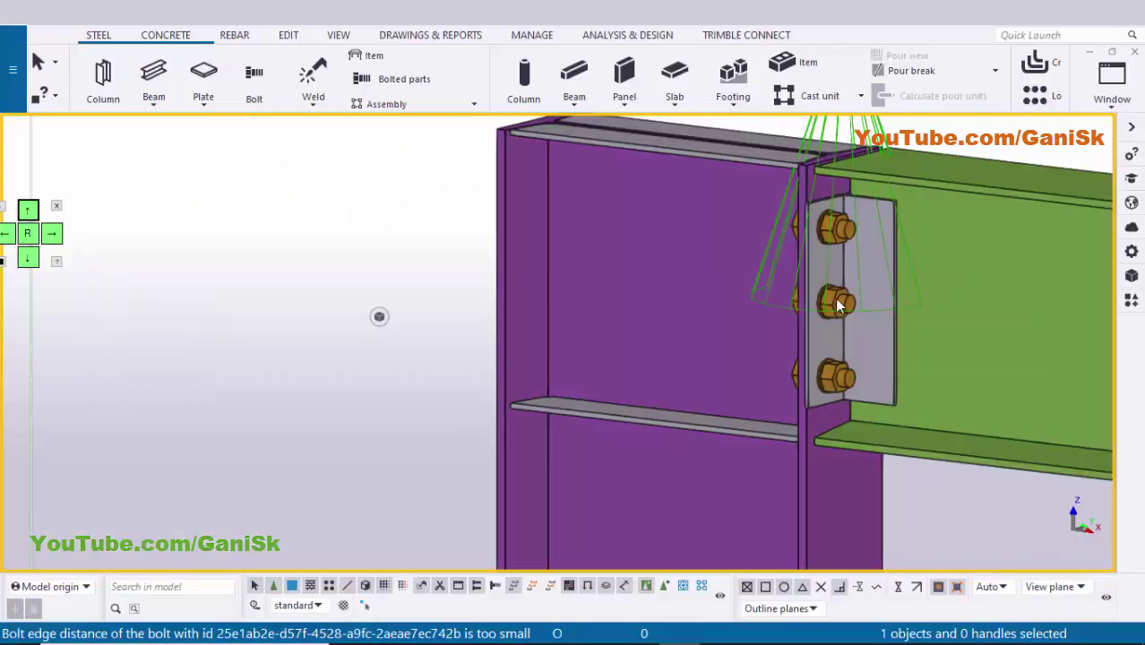
scroll(837, 304, up, 3)
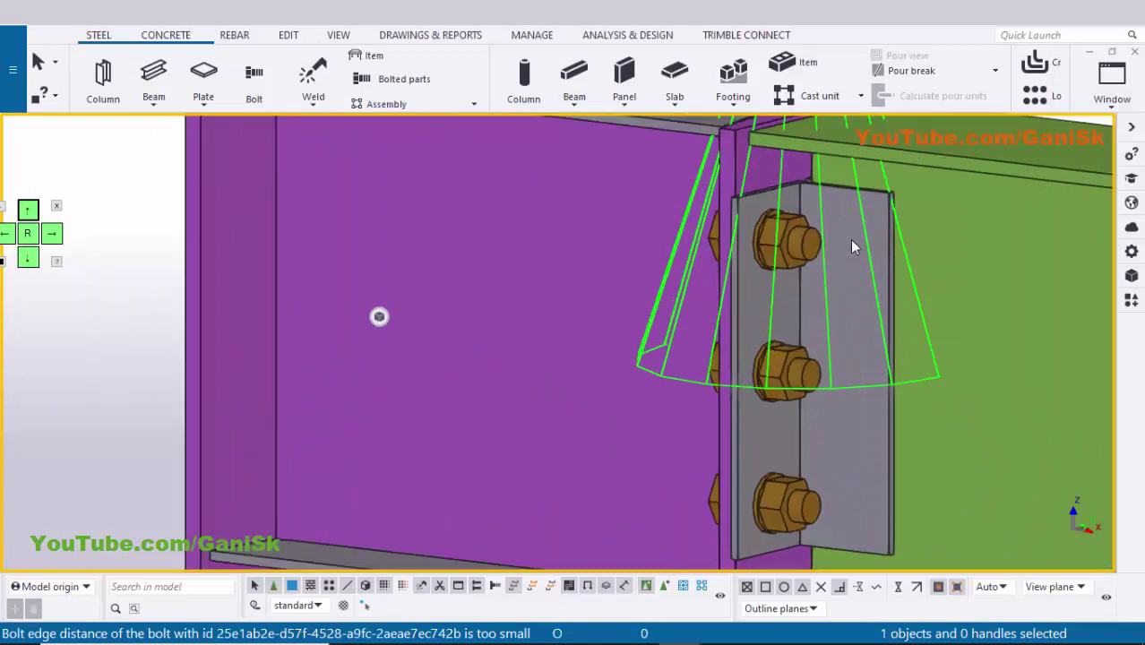
double_click(845, 308)
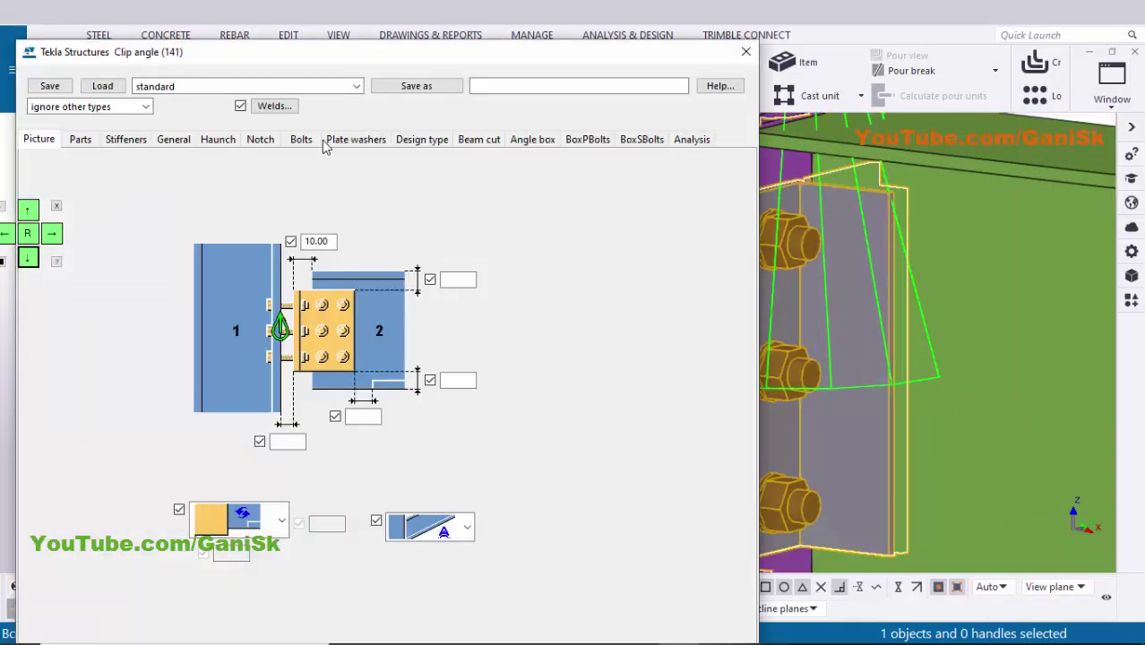
click(301, 141)
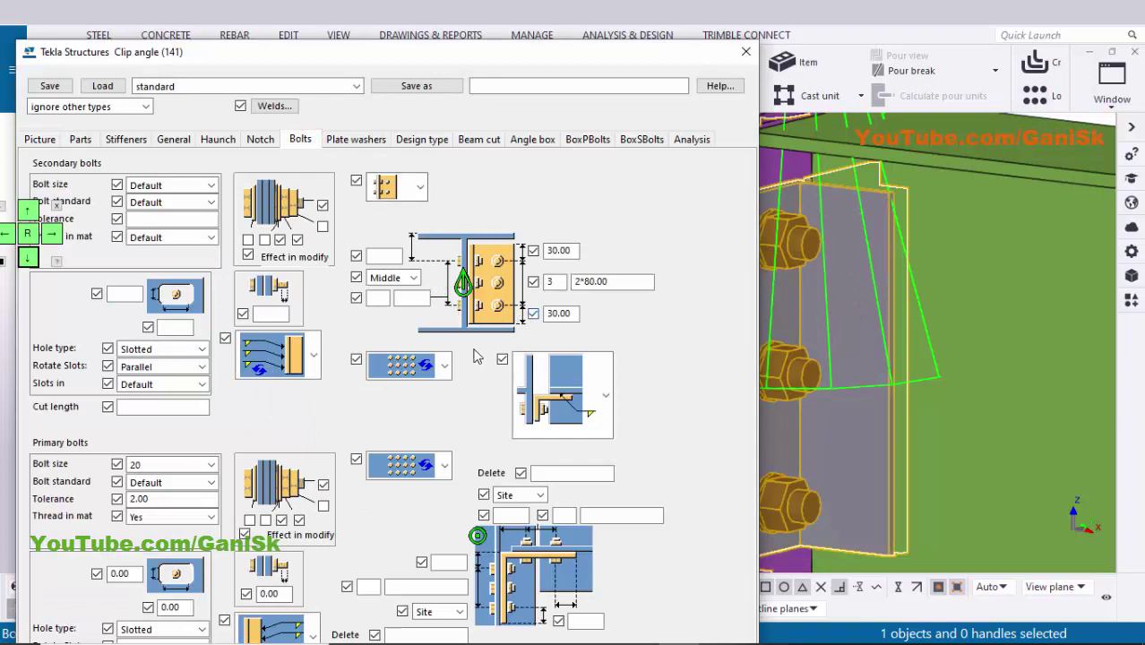
click(565, 419)
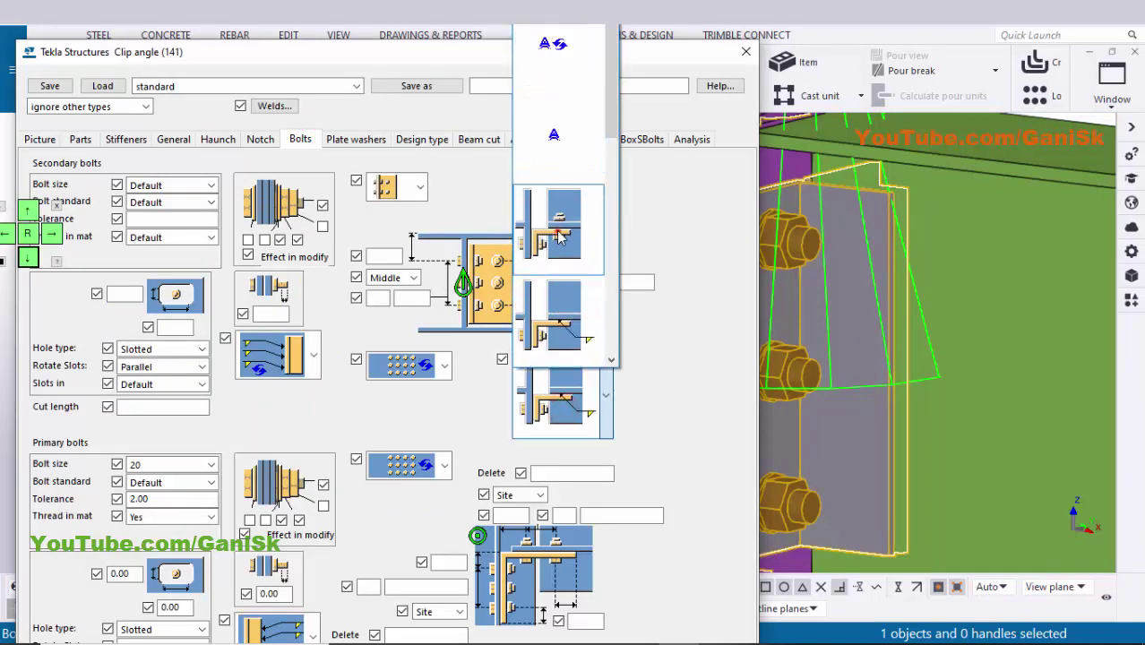
click(561, 235)
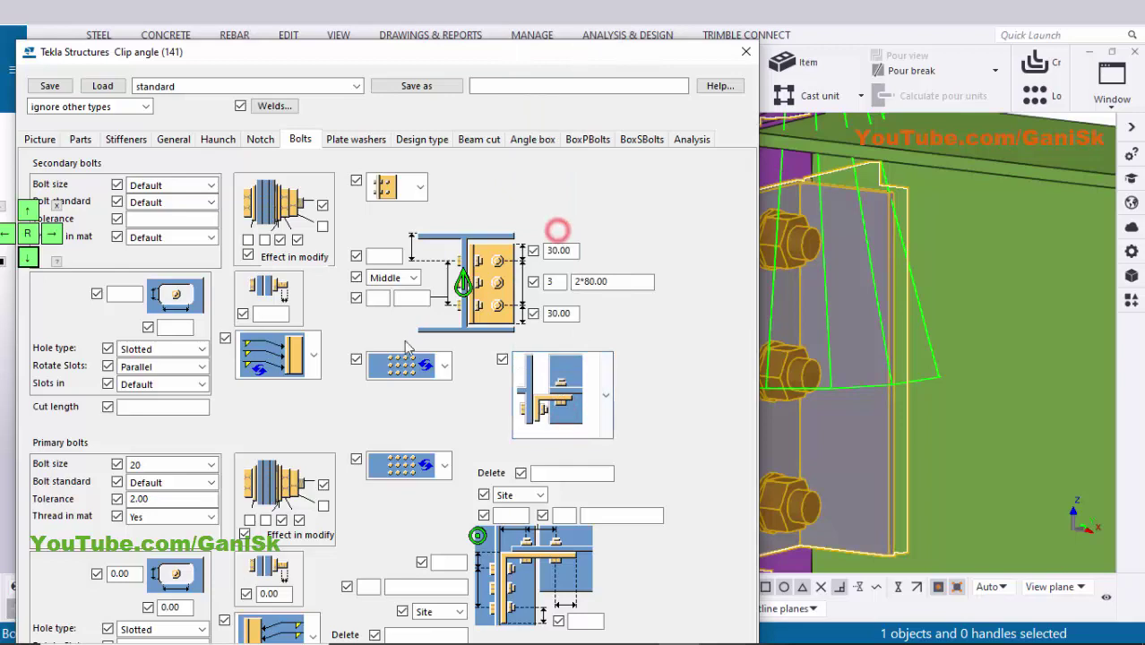
click(32, 210)
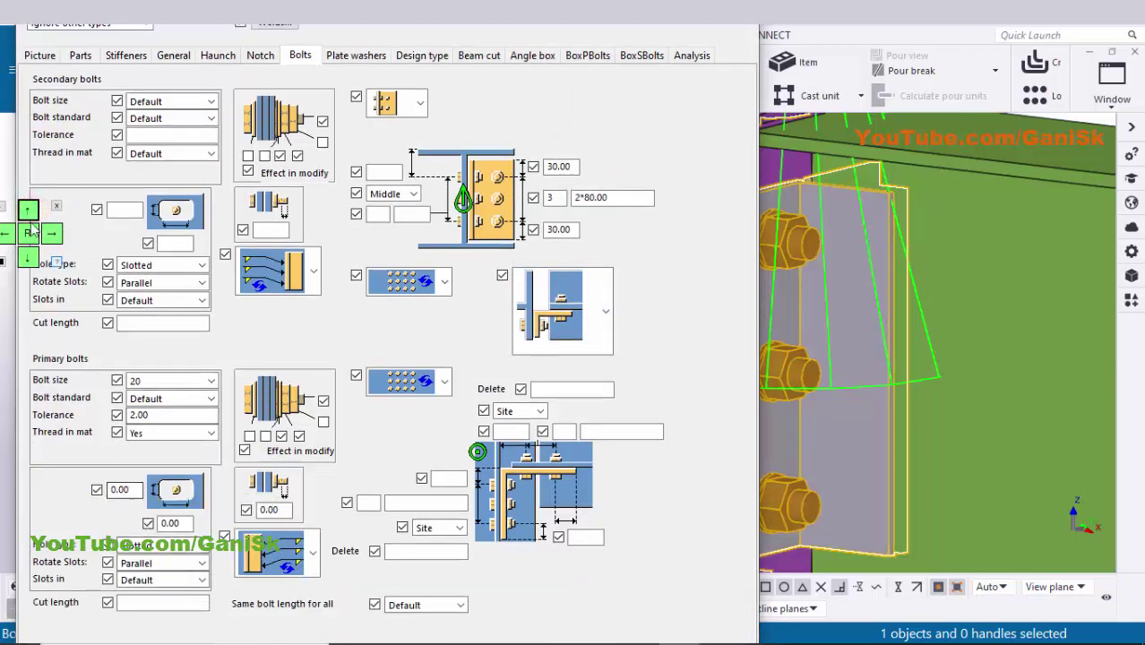
click(29, 210)
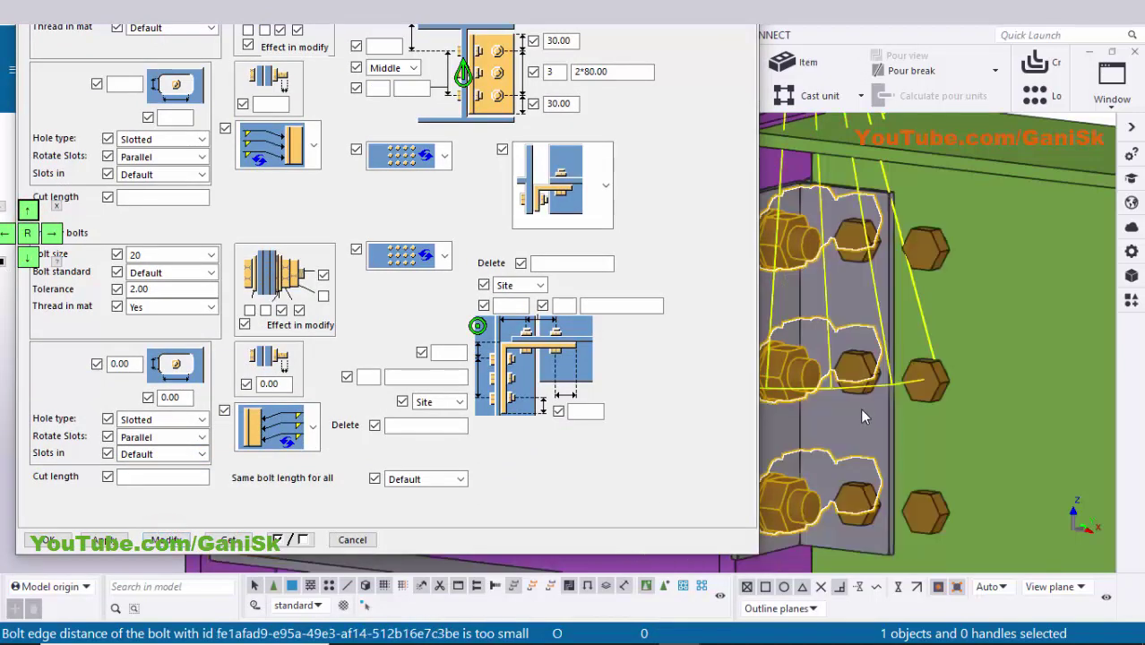
ctrl+middle_drag(977, 355, 882, 346)
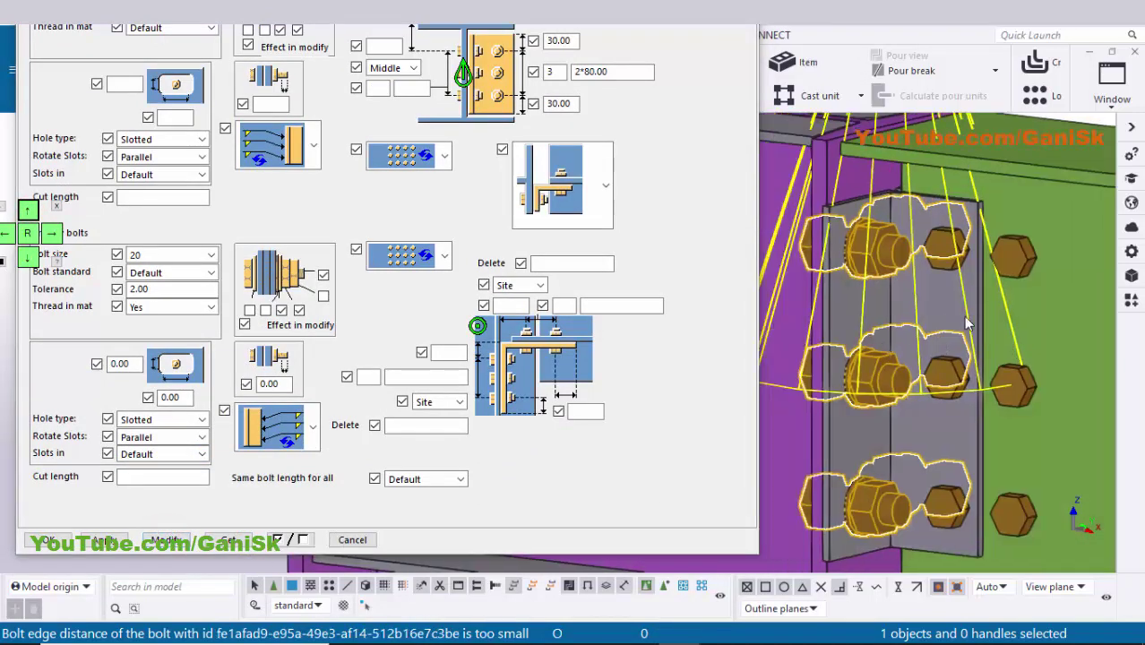
click(671, 440)
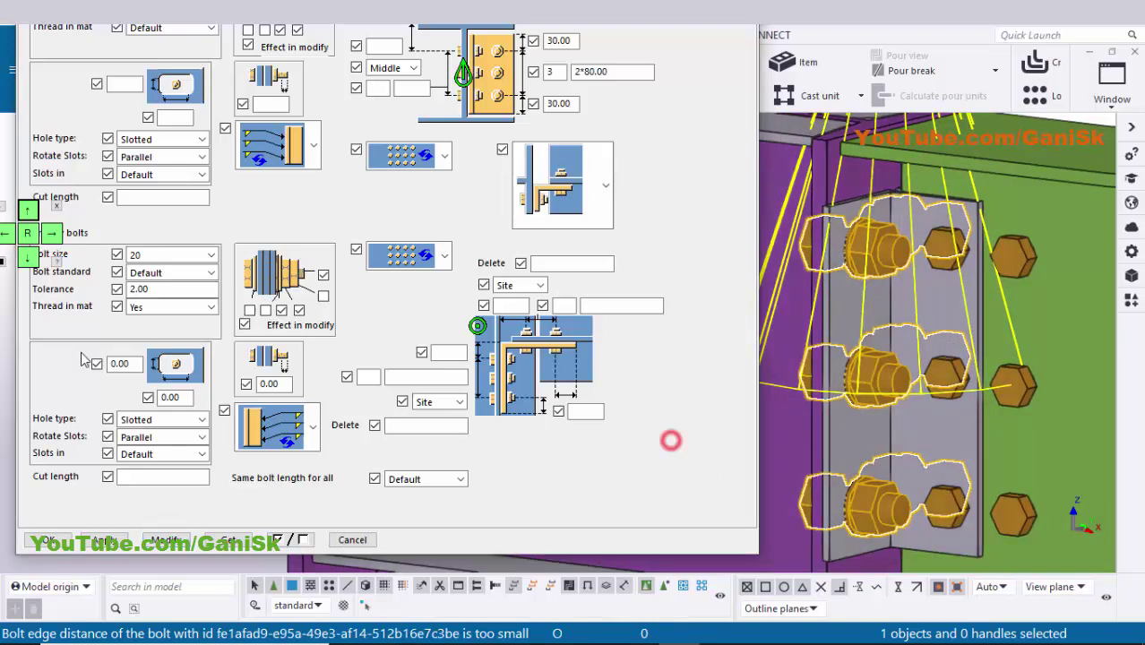
Switch the clip angle back to bolted on the column and welded to the beam web, modify the connection and redraw the view.
click(27, 257)
click(563, 297)
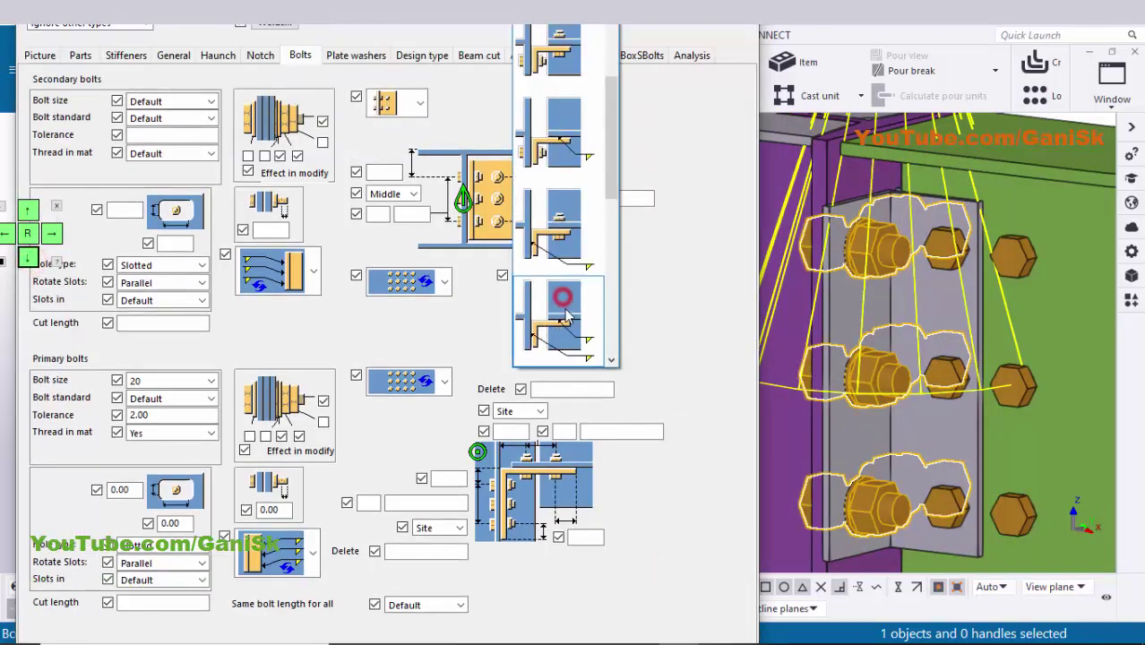
click(563, 157)
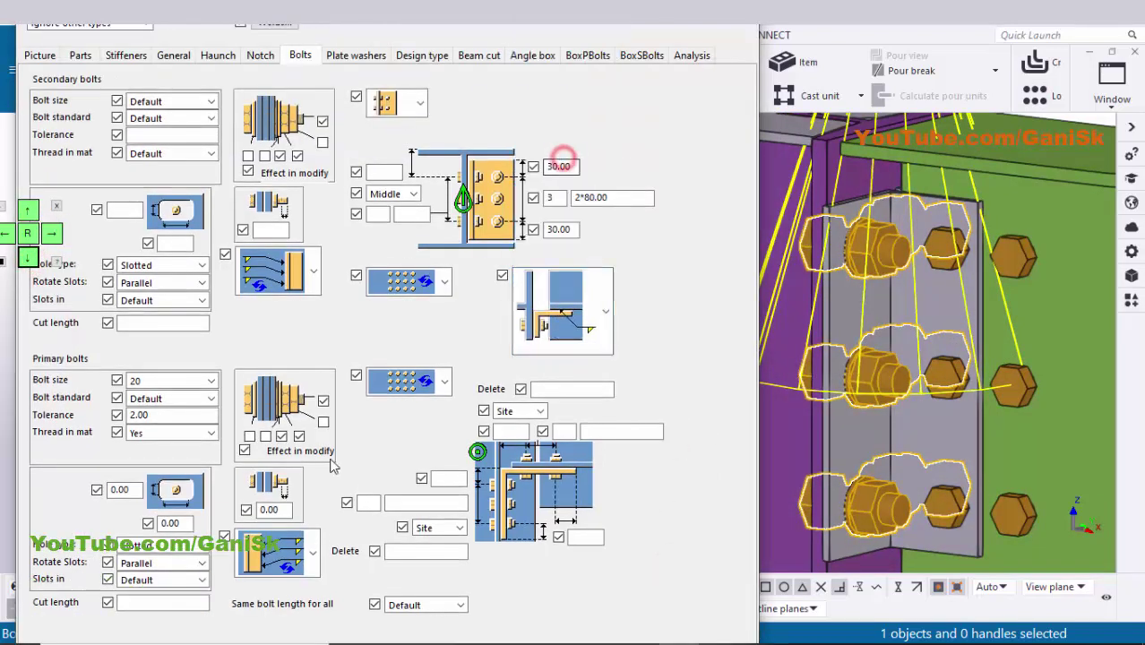
click(28, 210)
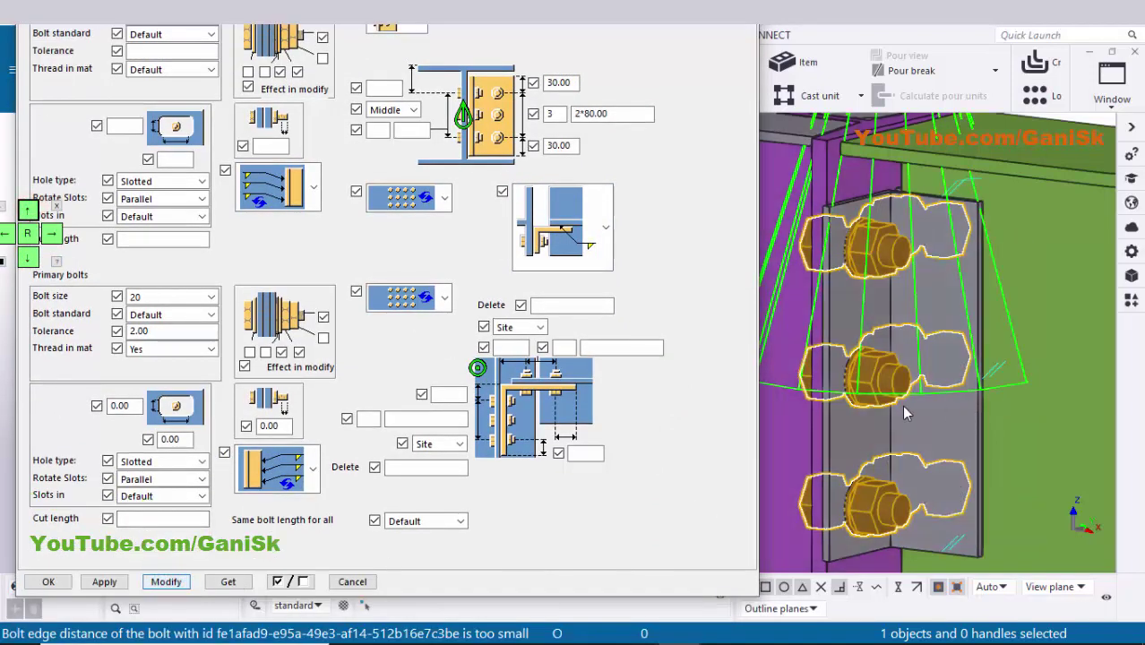
scroll(903, 407, down, 3)
click(171, 584)
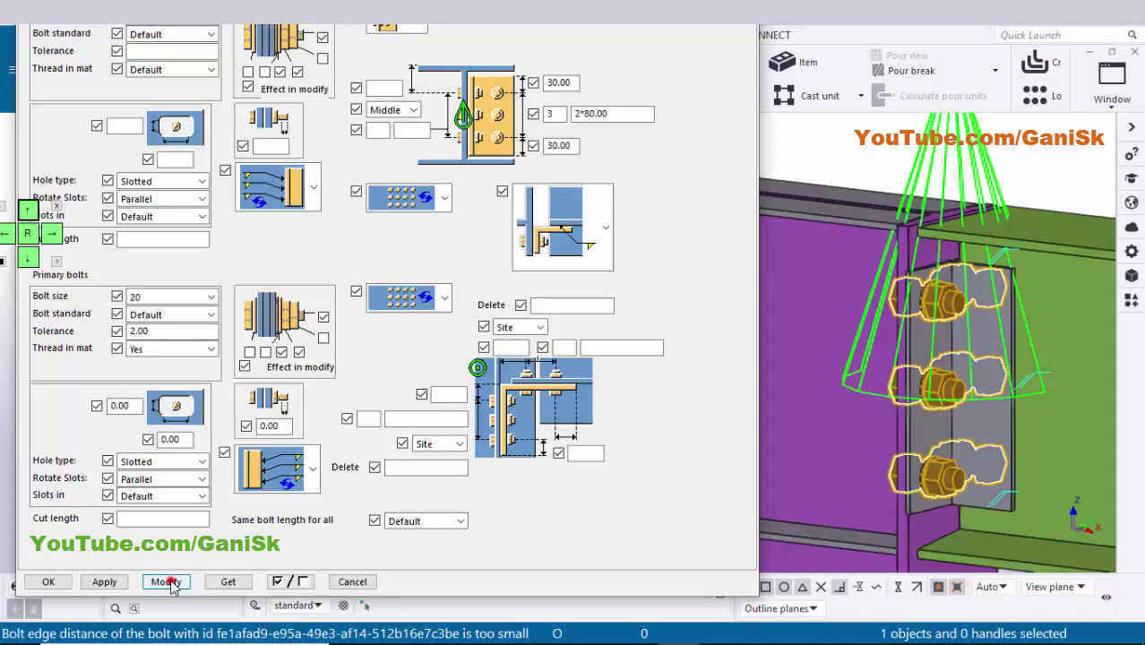
click(104, 582)
click(48, 582)
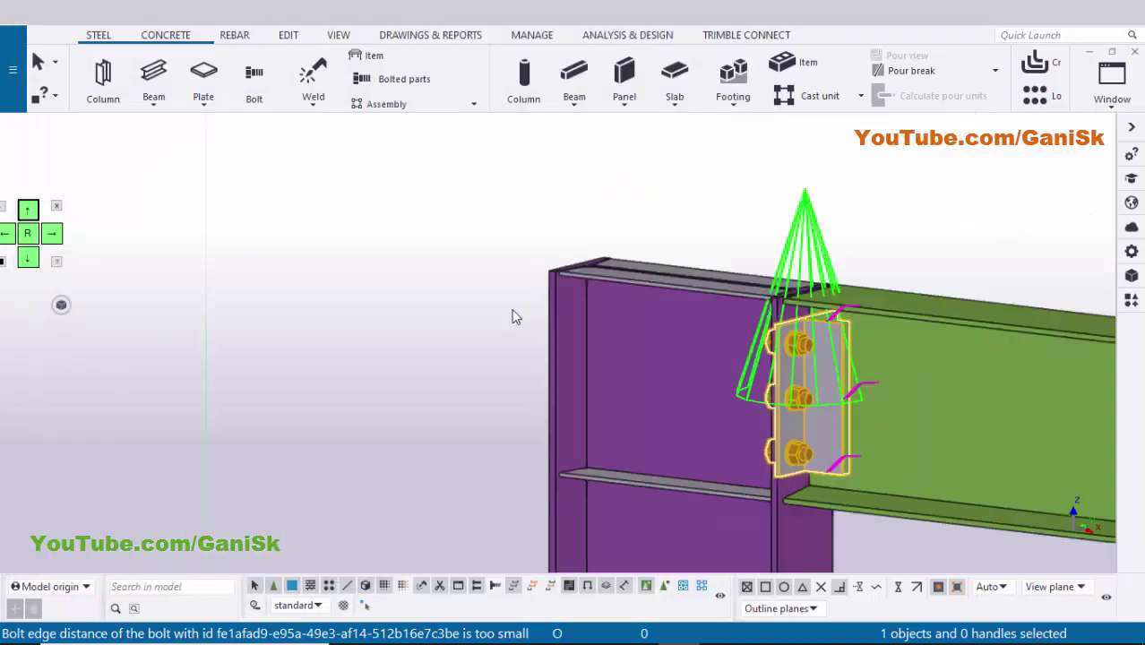
right_click(436, 224)
click(491, 310)
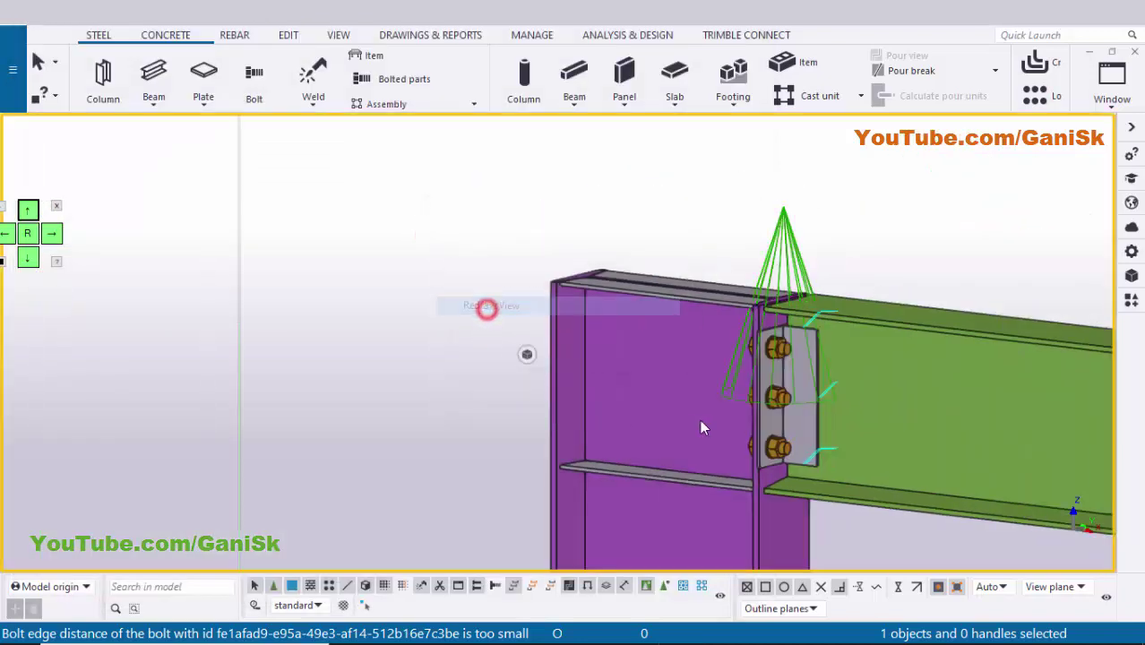
Examine the completed connection at the column on grid A and the PDF frame elevation for the connection at the opposite beam end.
ctrl+middle_drag(700, 419, 807, 411)
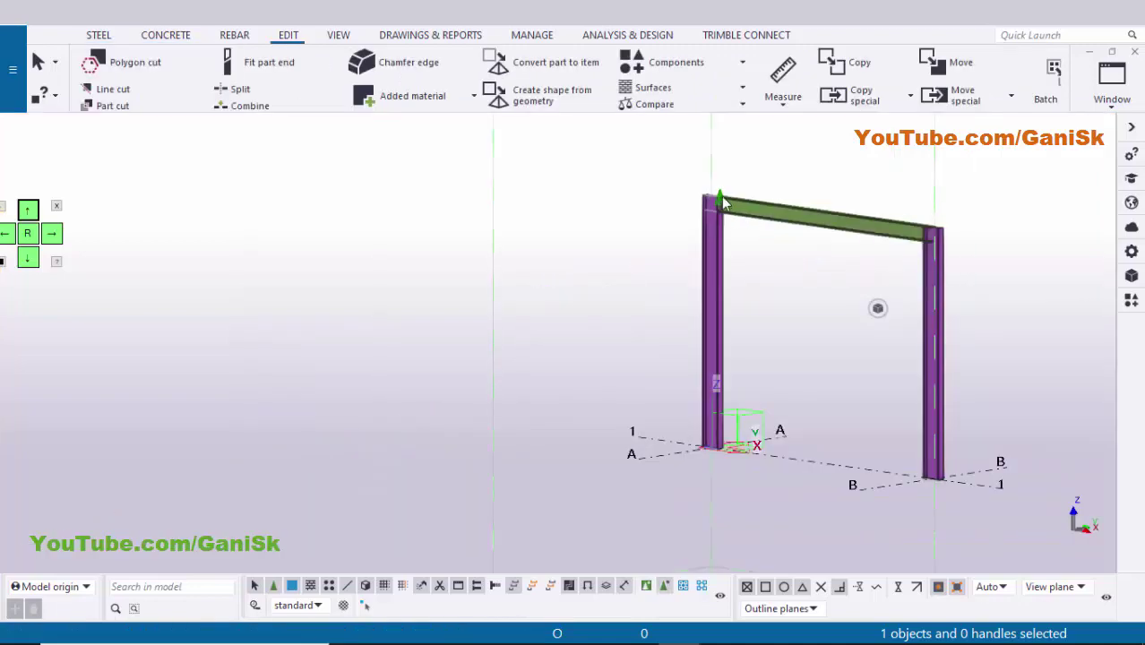
scroll(722, 206, up, 5)
middle_drag(697, 198, 666, 297)
scroll(675, 290, up, 4)
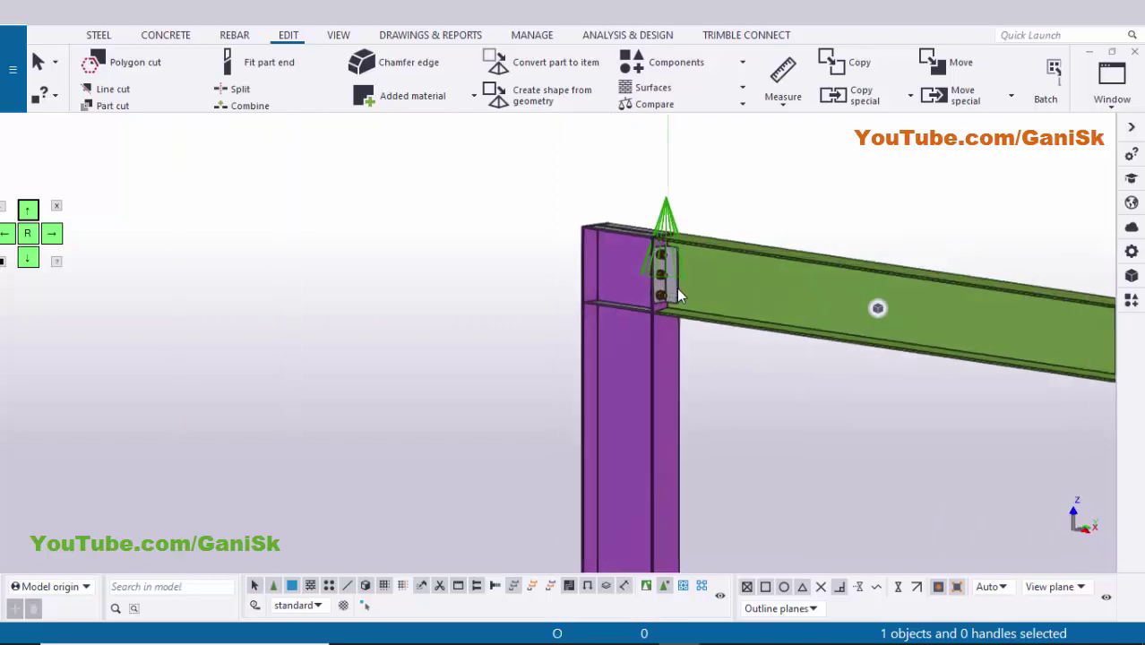
scroll(677, 286, up, 3)
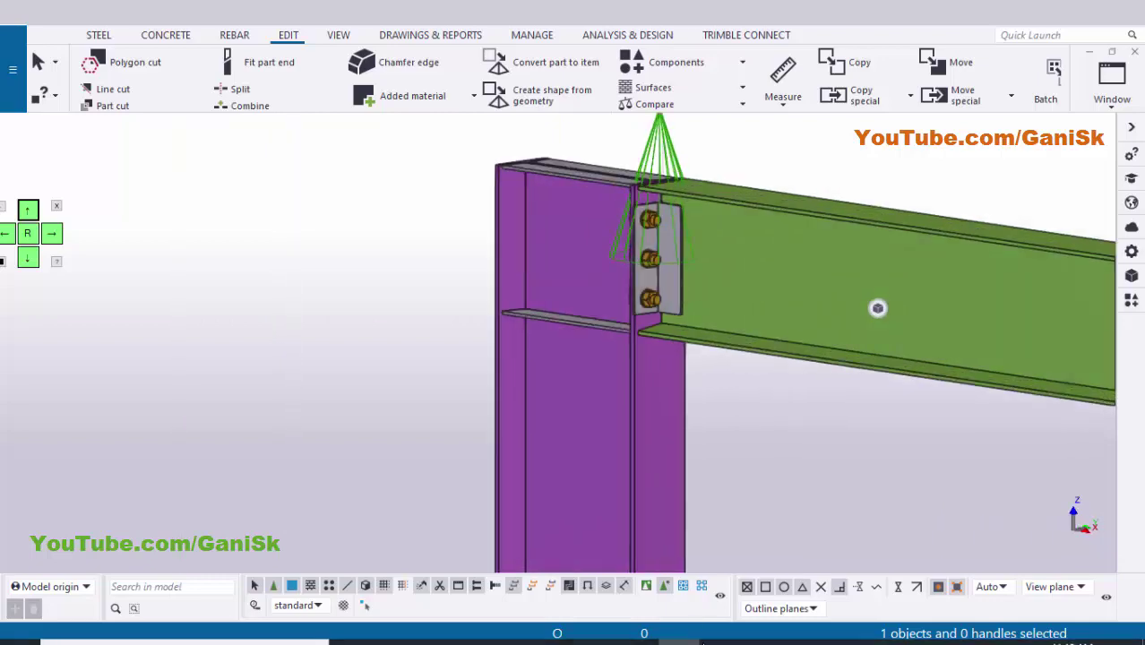
click(753, 629)
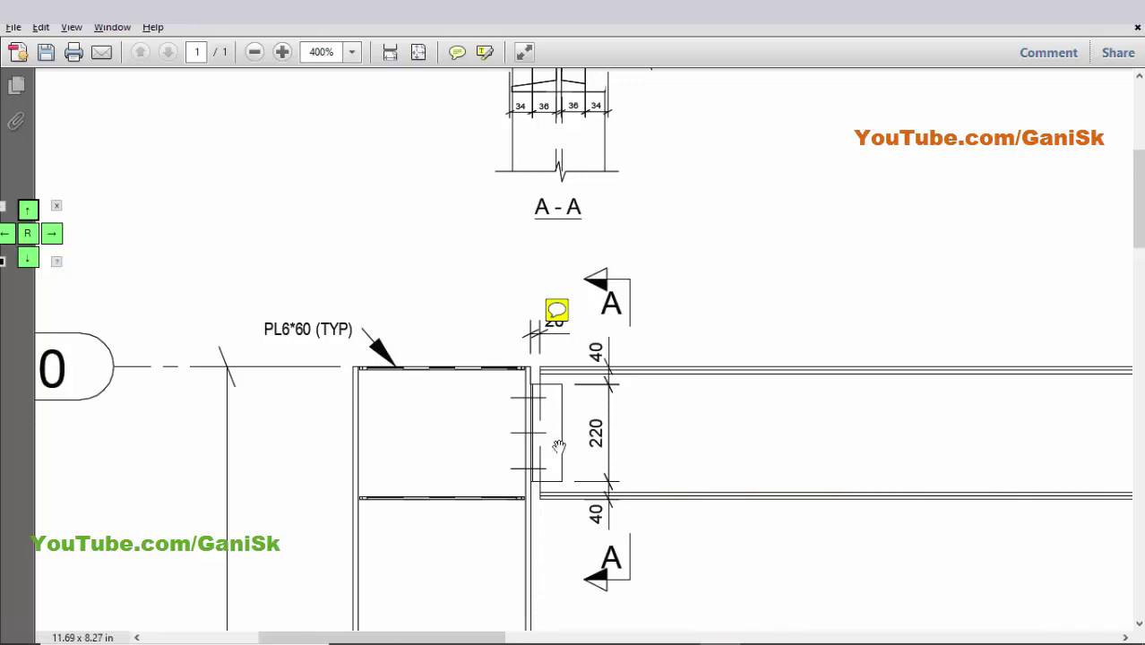
ctrl+scroll(592, 433, down, 2)
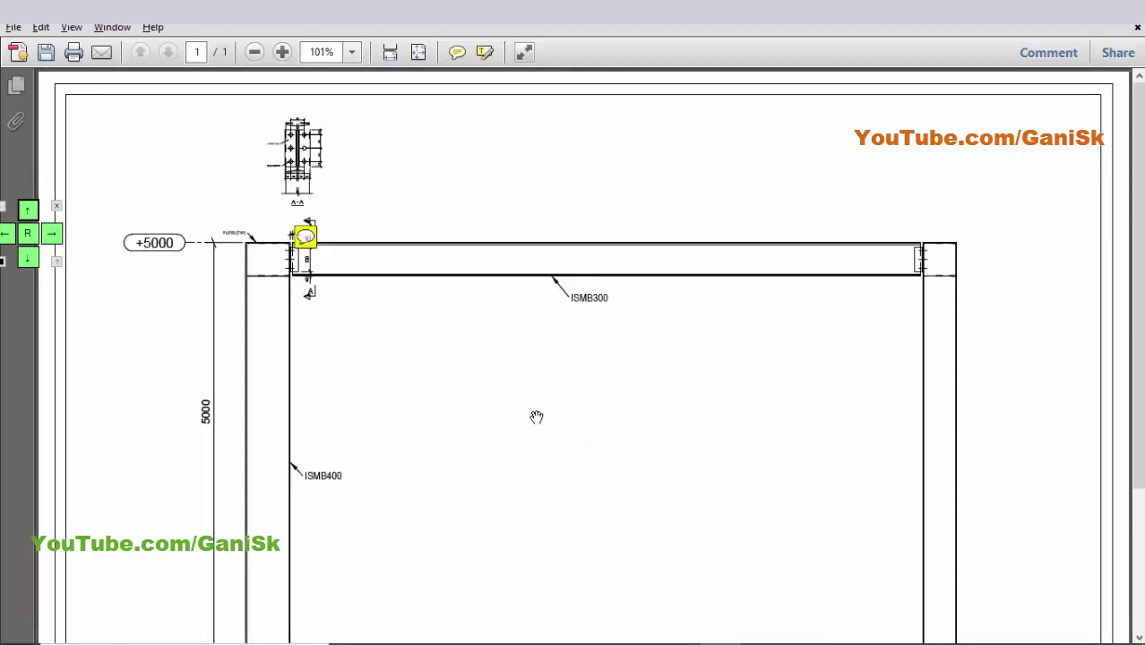
scroll(541, 427, down, 3)
scroll(546, 417, up, 1)
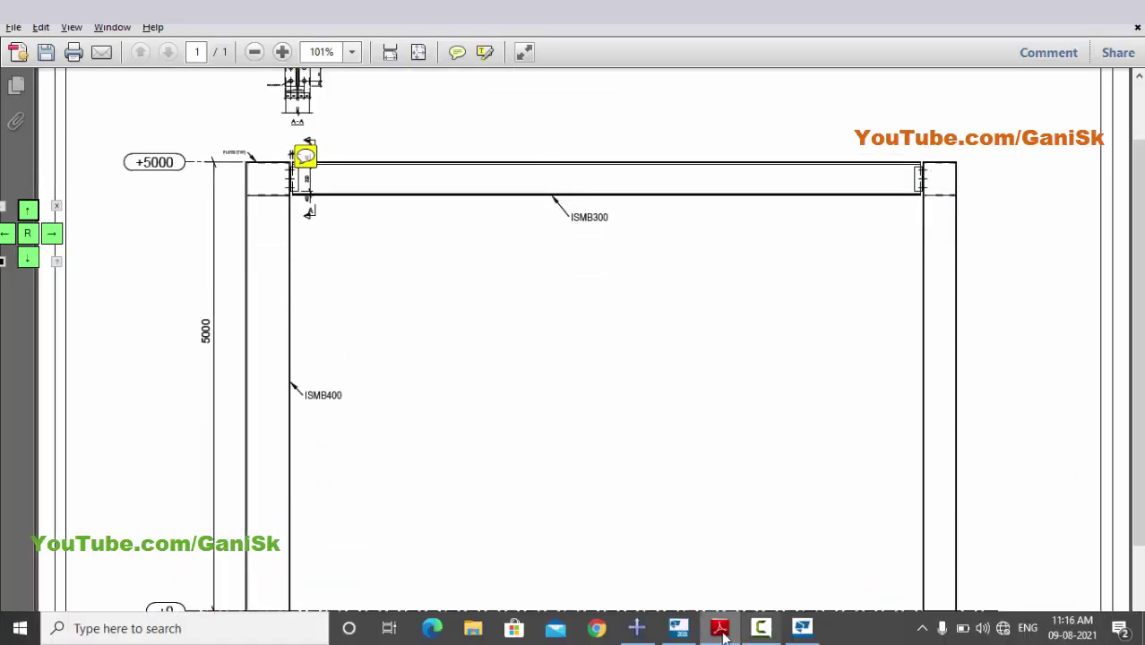
click(678, 632)
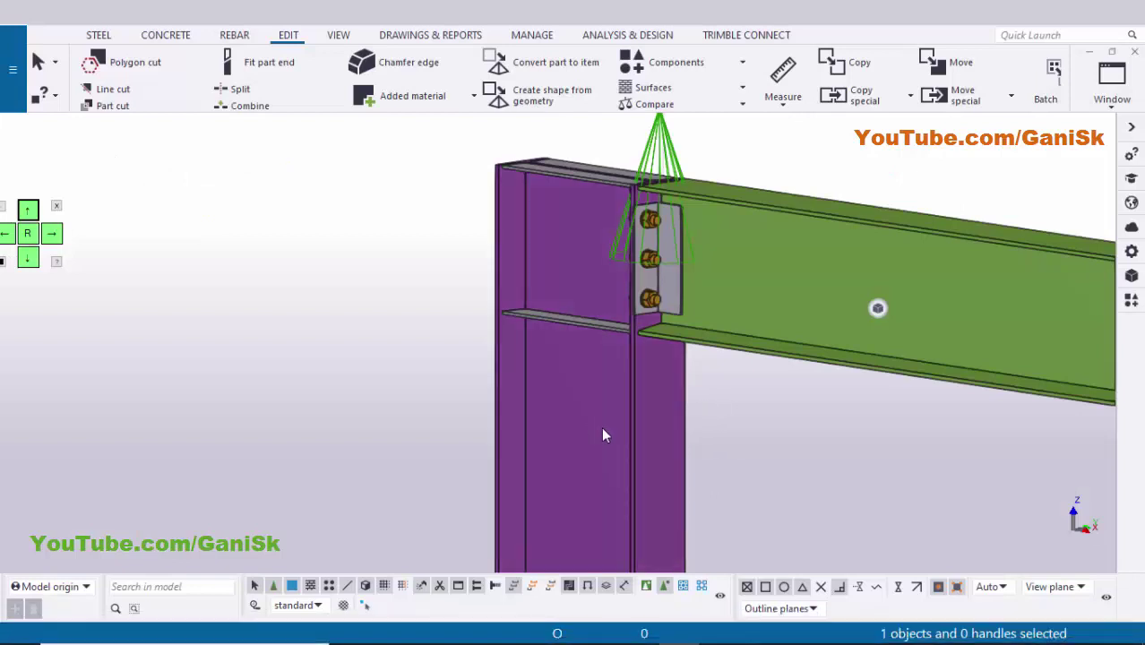
middle_drag(785, 390, 638, 412)
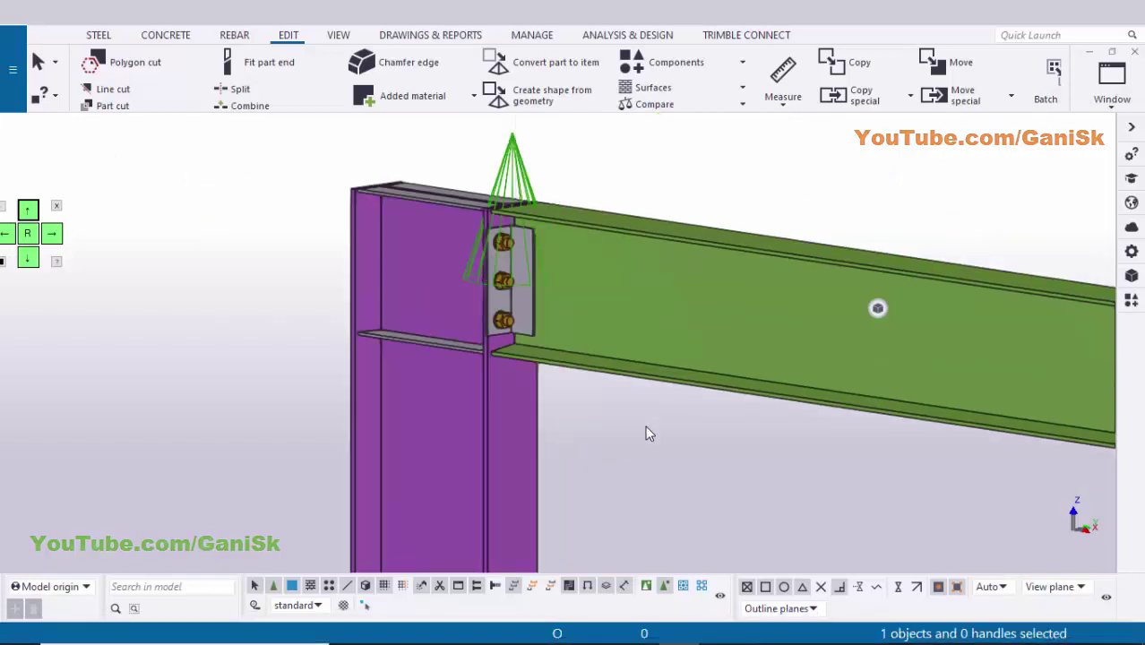